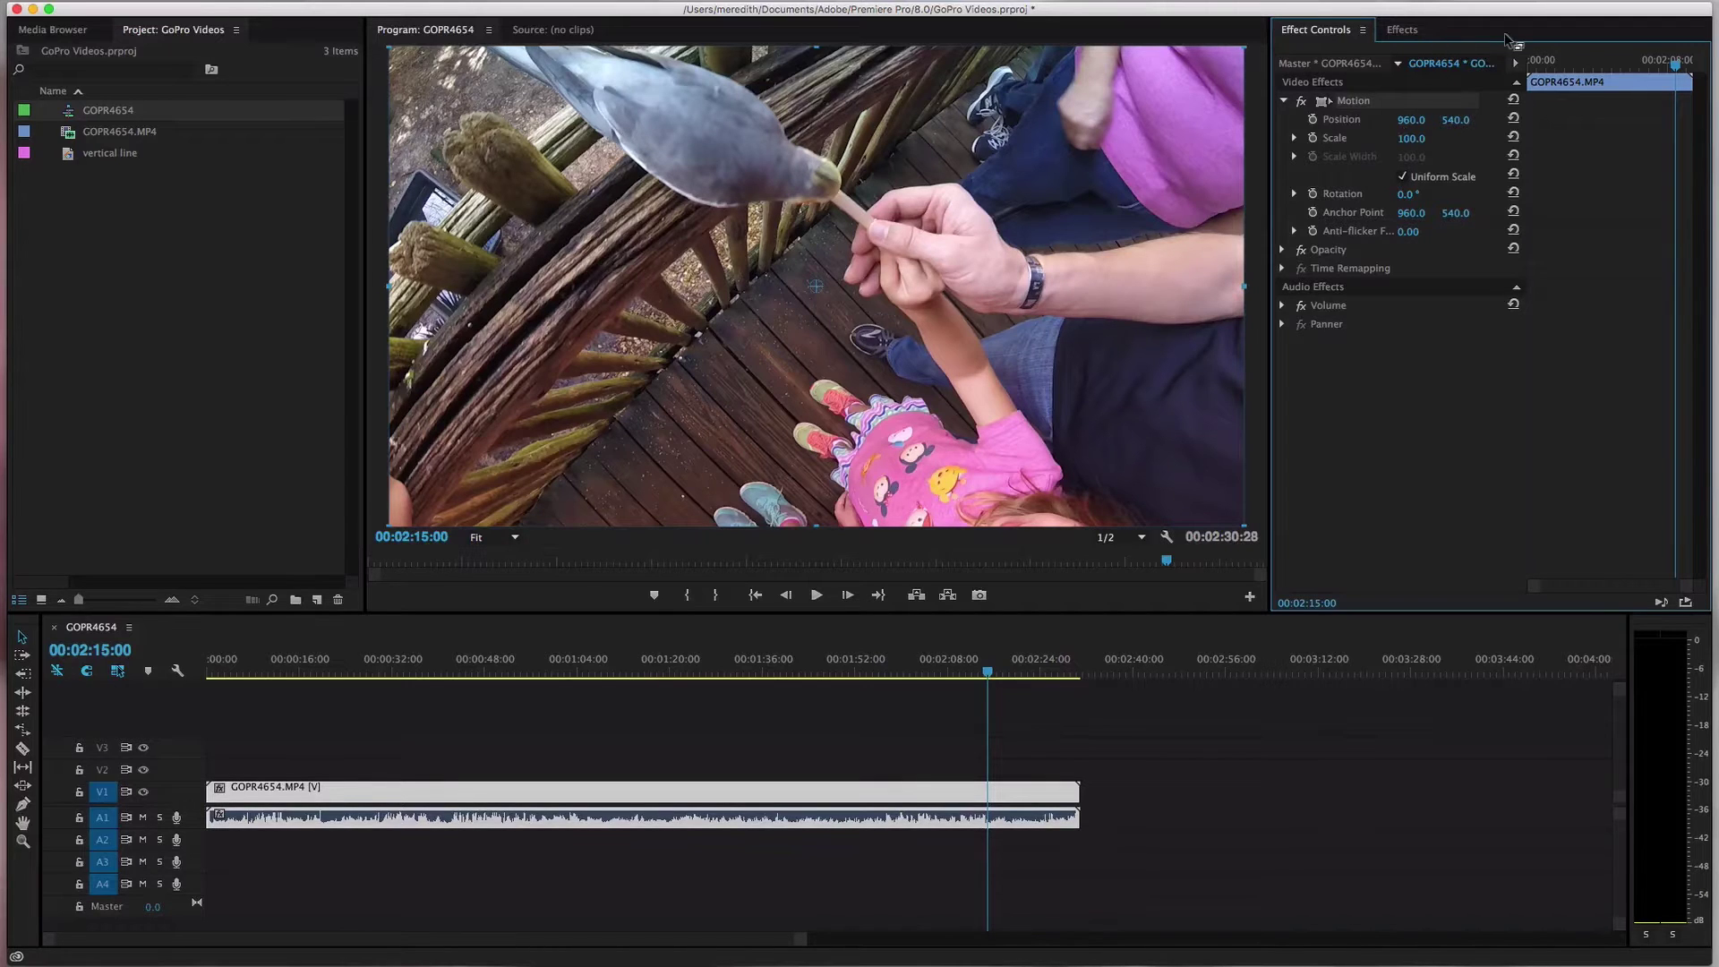
Dock Effect Controls with the Effects panel group and enlarge the Program monitor wider and taller
left_click_drag(1267, 27, 896, 123)
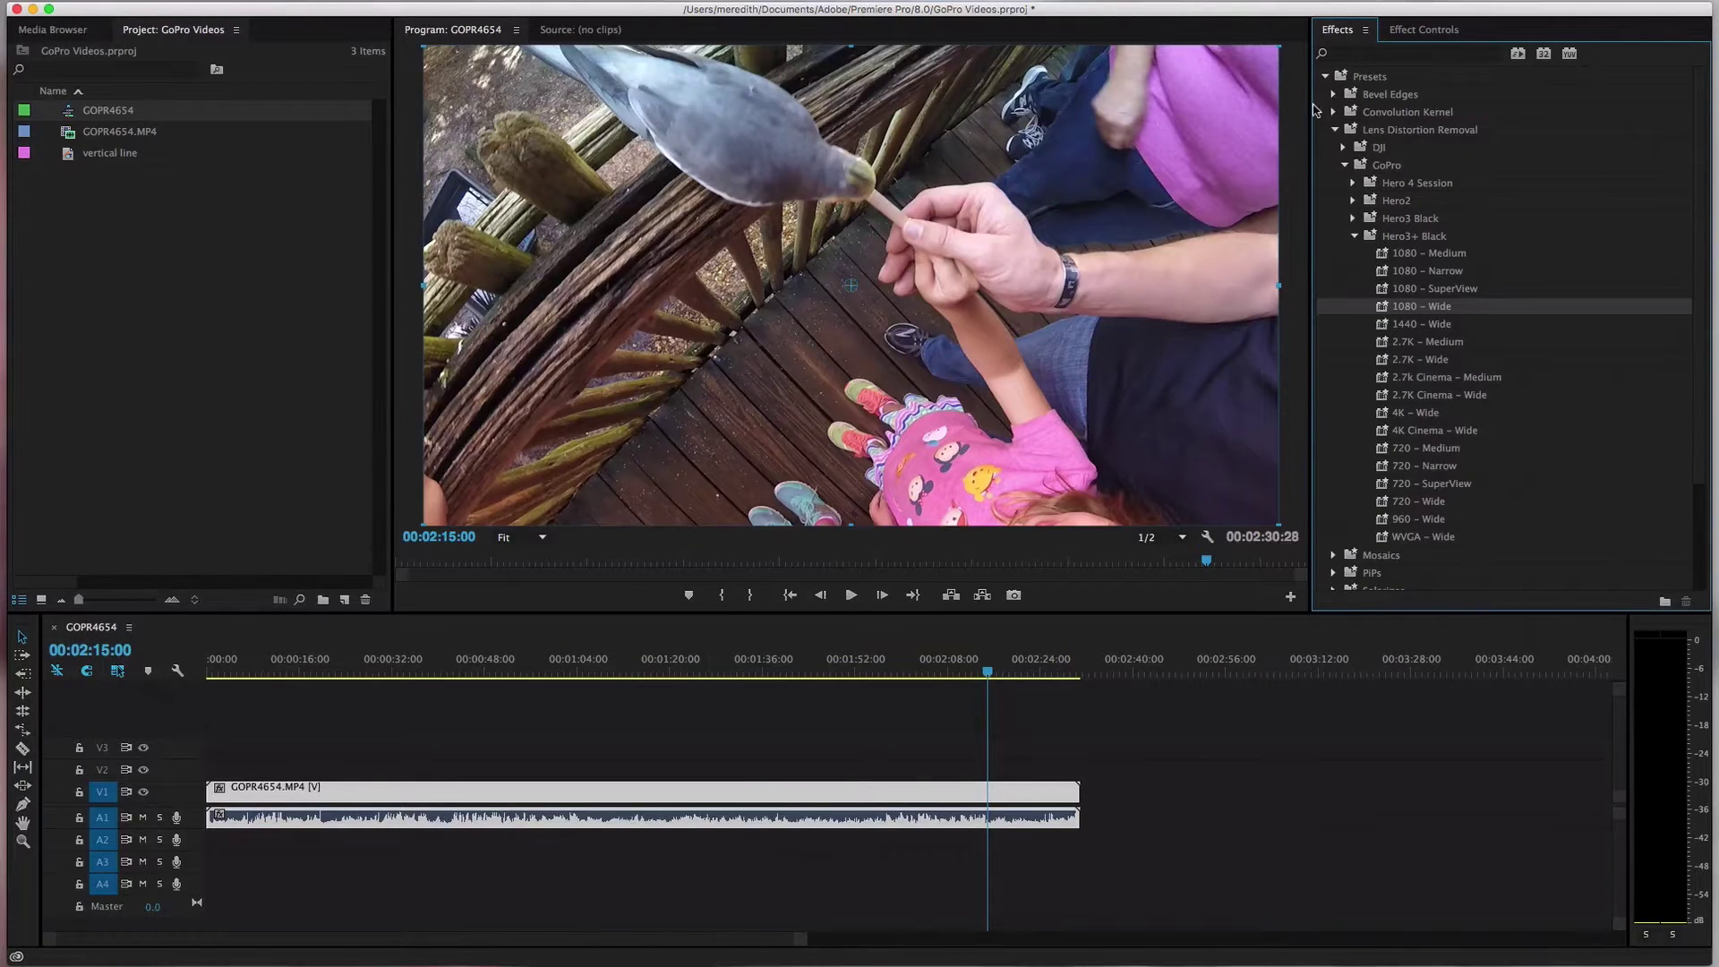
left_click_drag(1309, 107, 1408, 108)
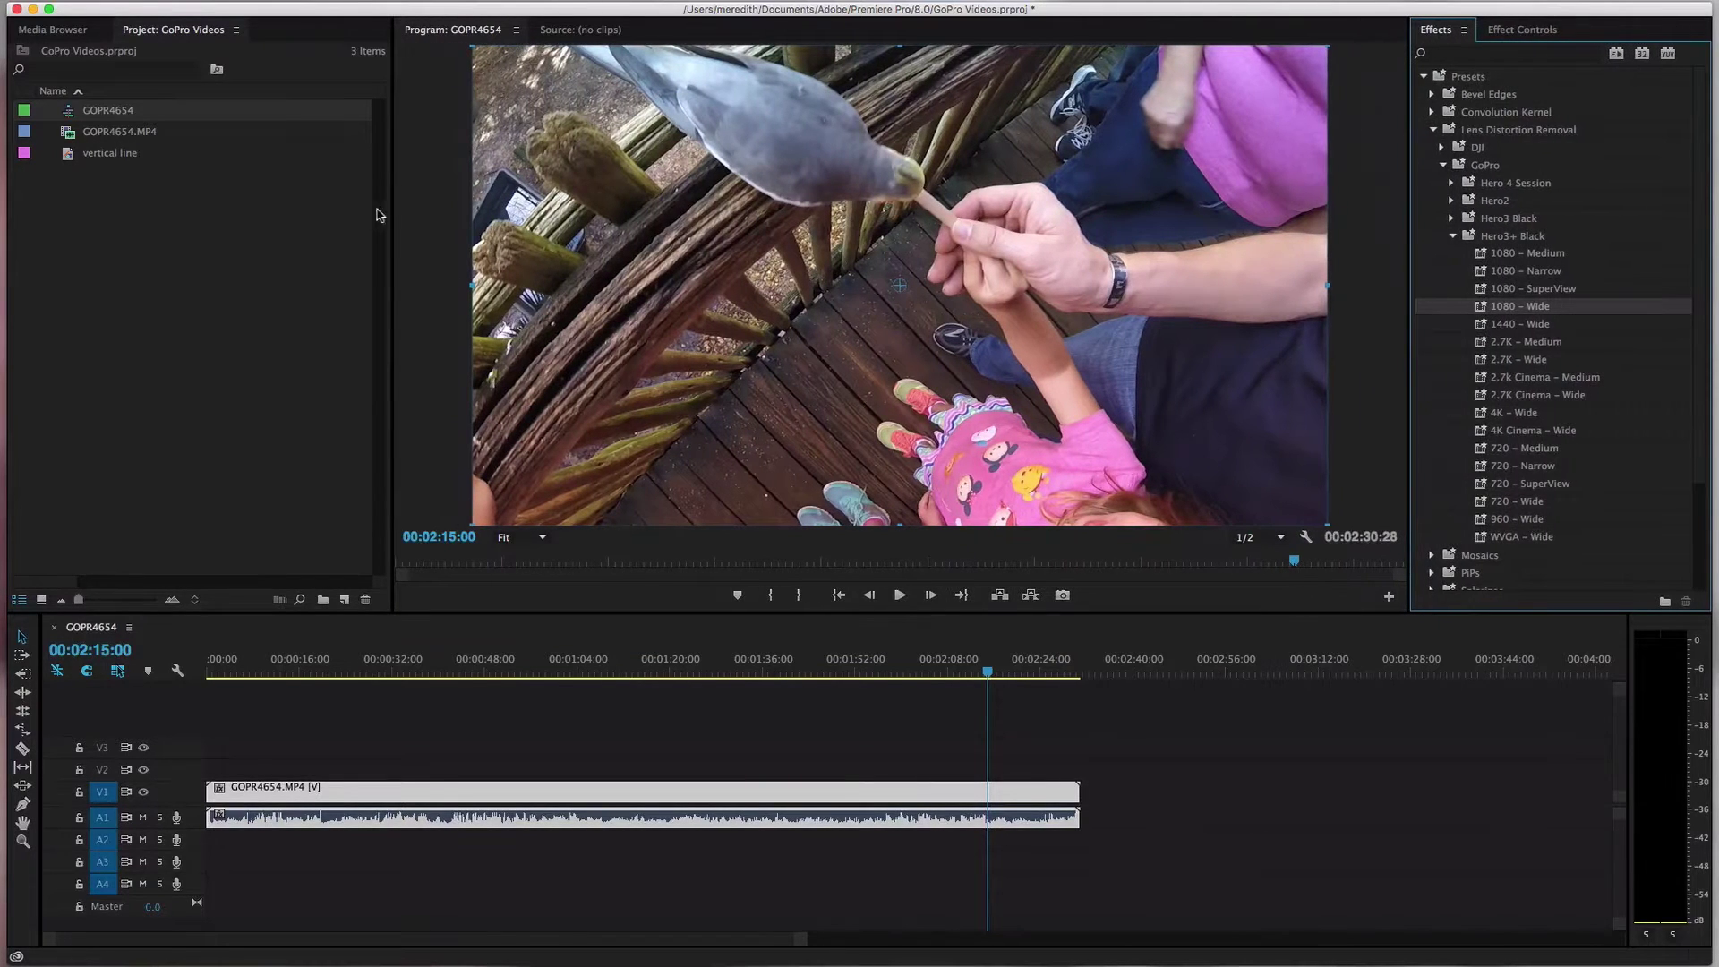
left_click_drag(392, 211, 367, 211)
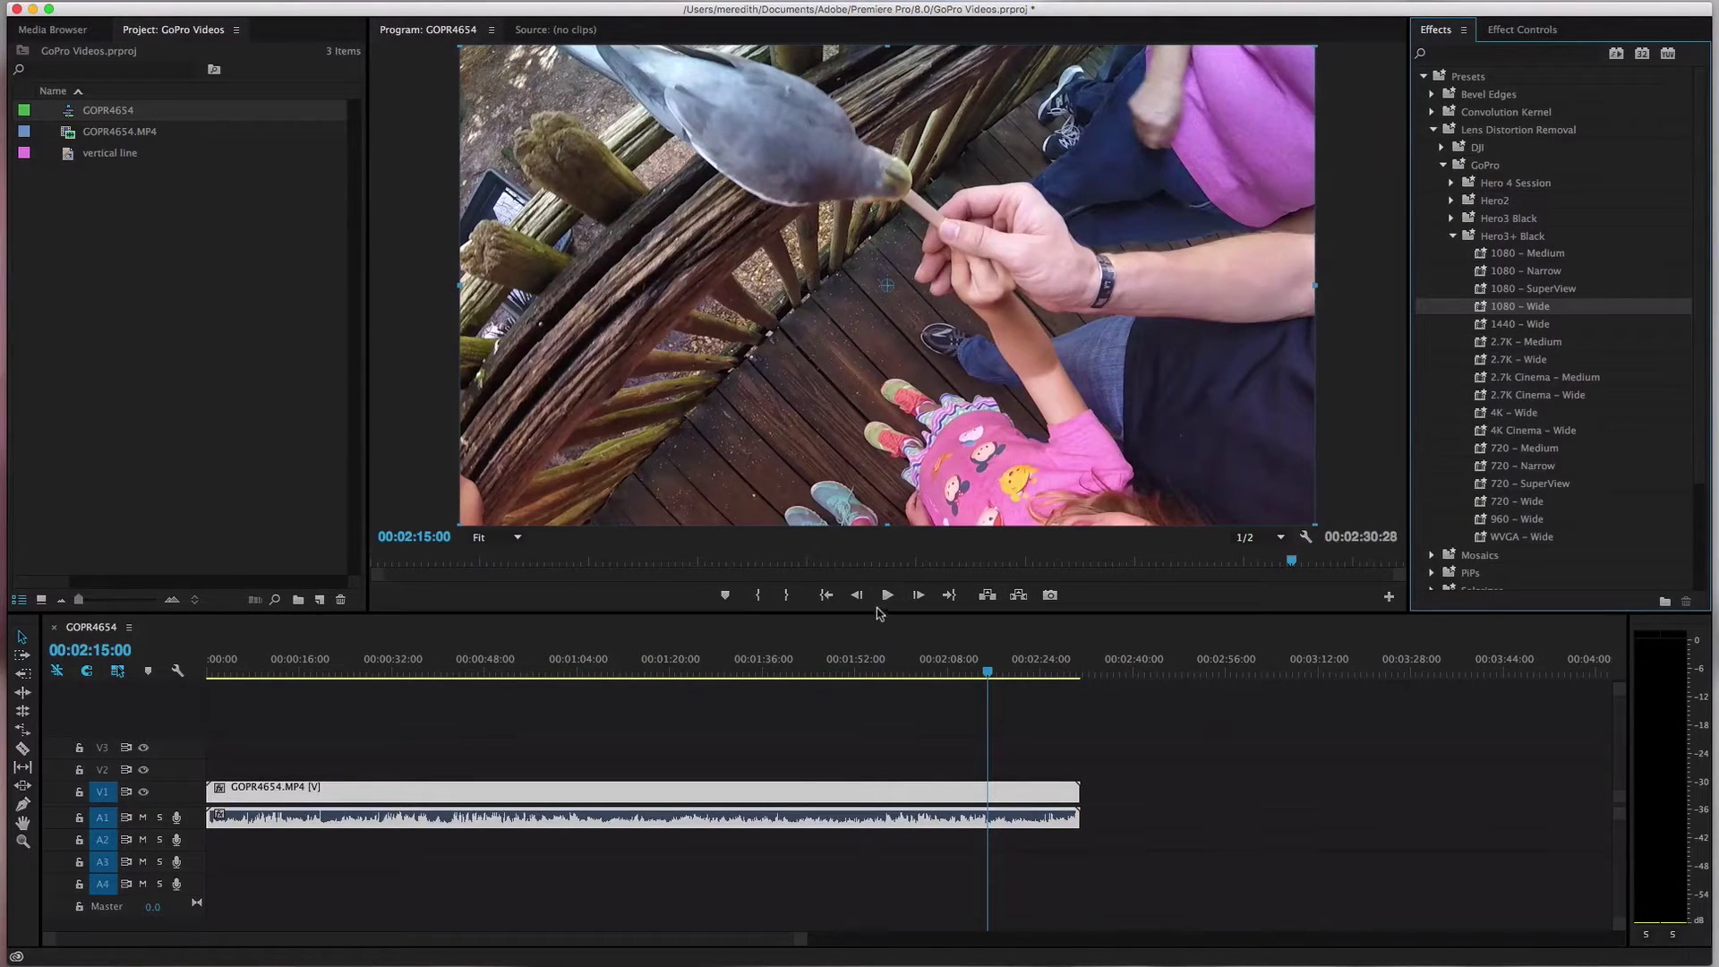
left_click_drag(878, 615, 879, 723)
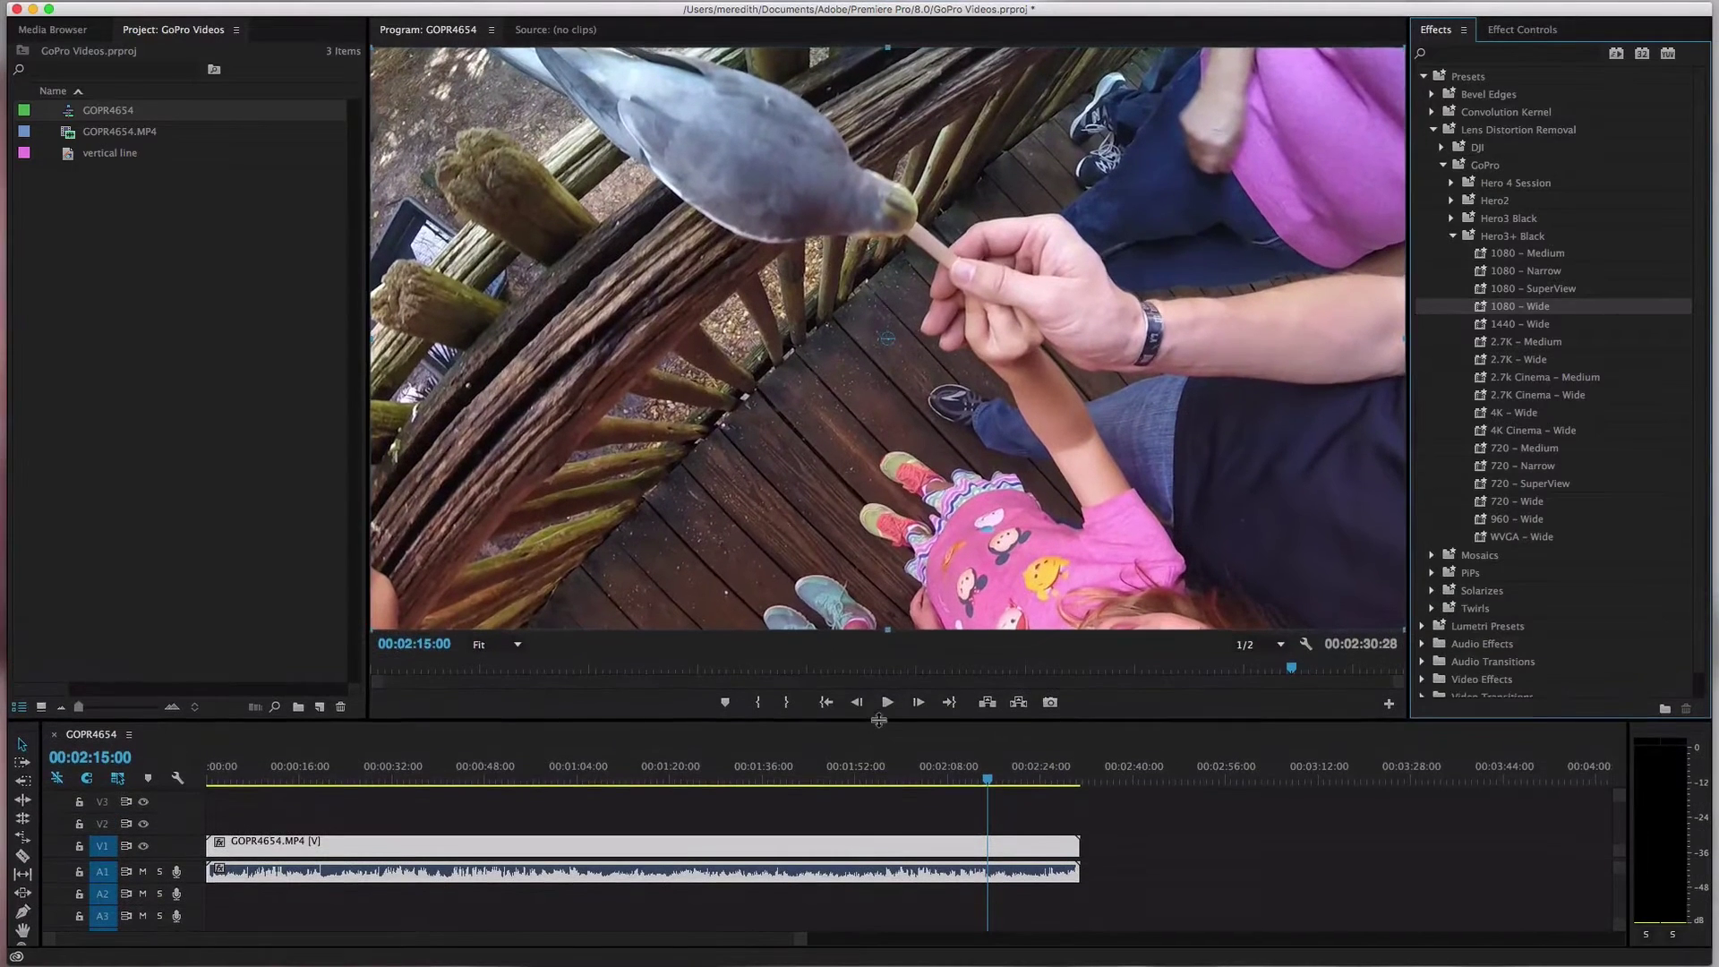
key("shift+5")
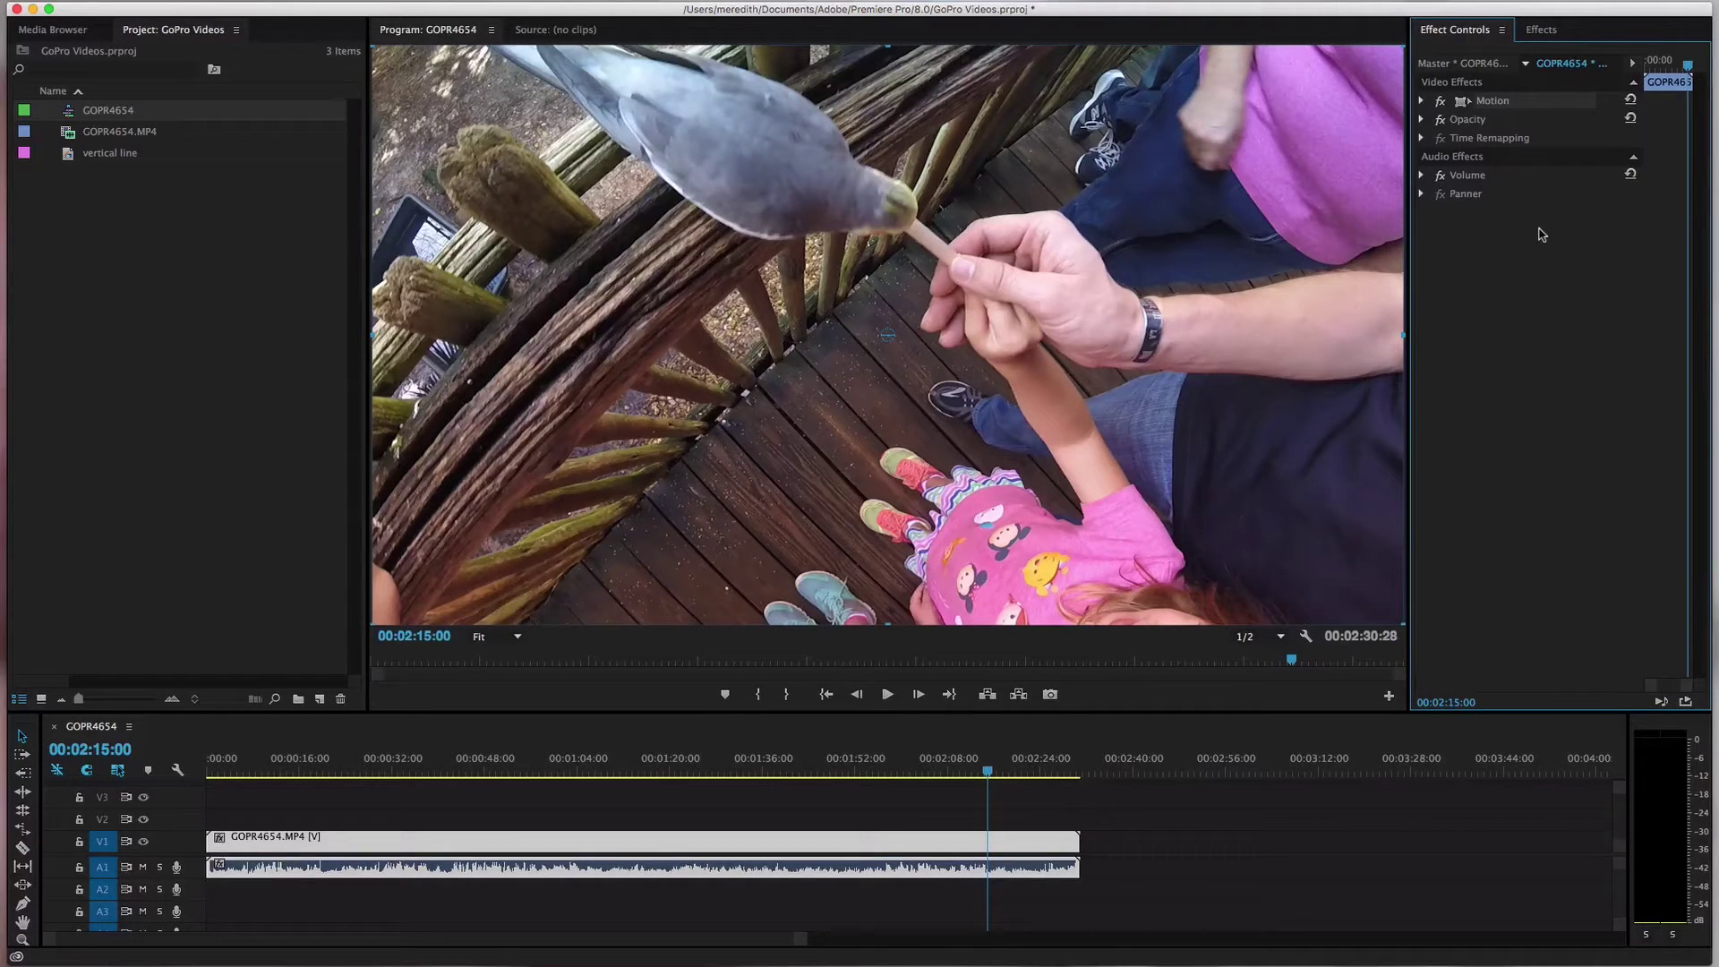
Collapse the Lens Distortion Removal preset folder, then twirl open Motion in Effect Controls
left_click(1540, 34)
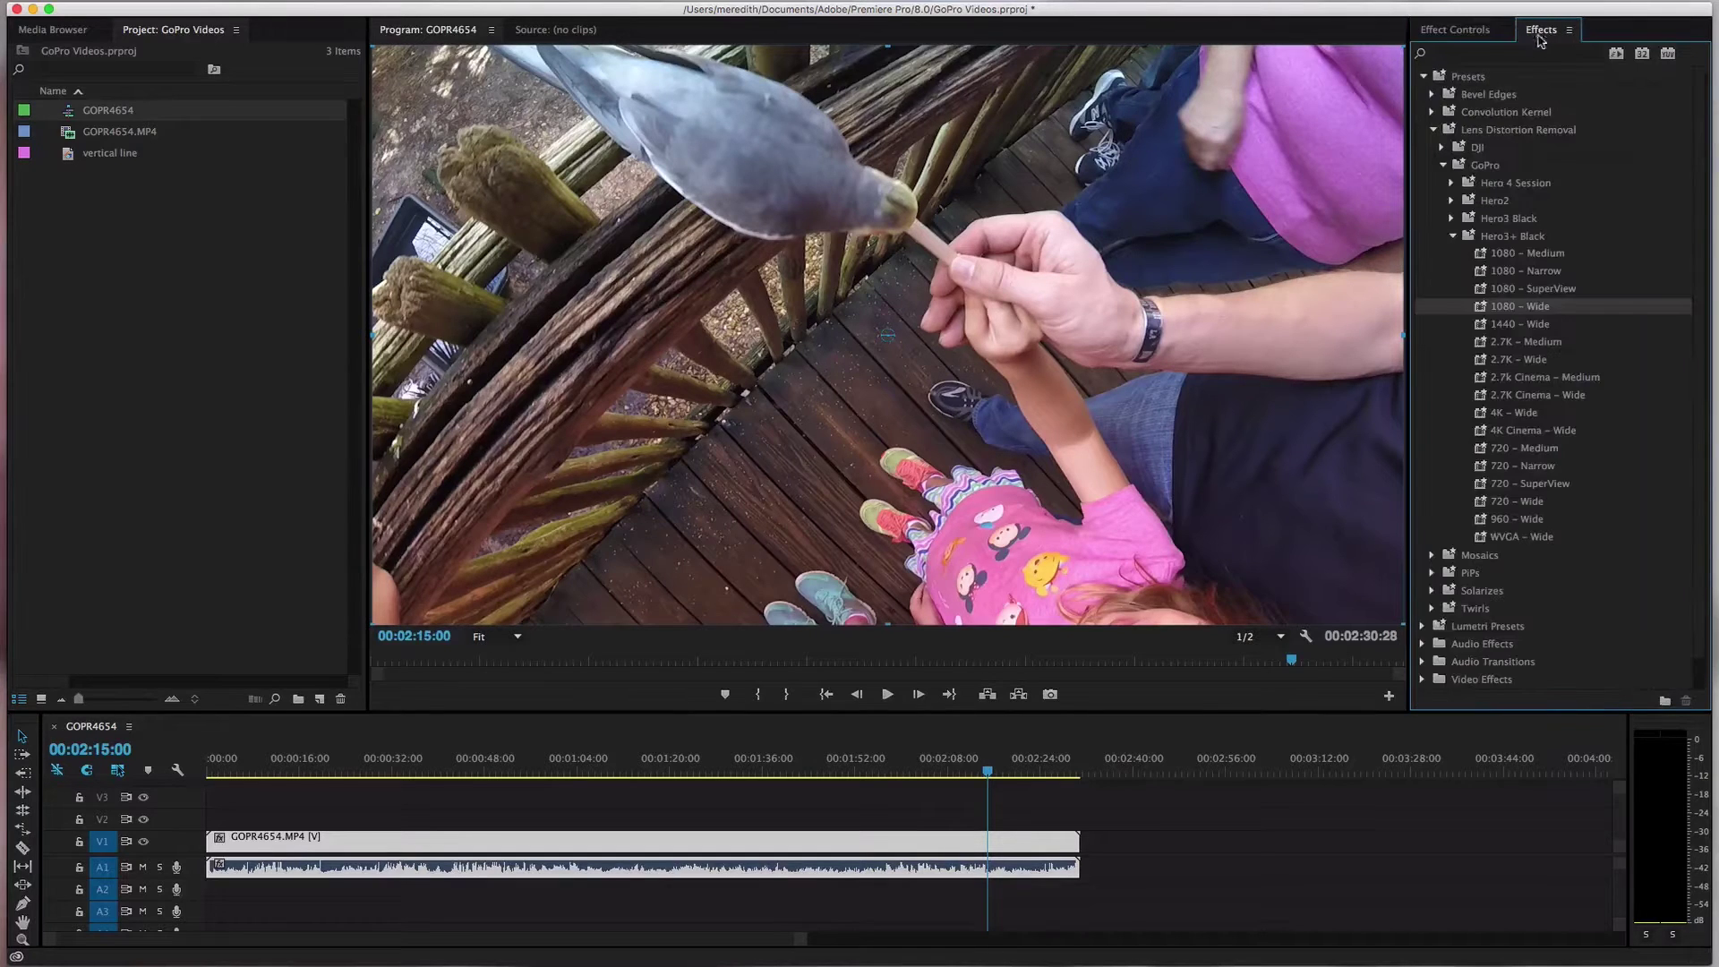
left_click(1433, 129)
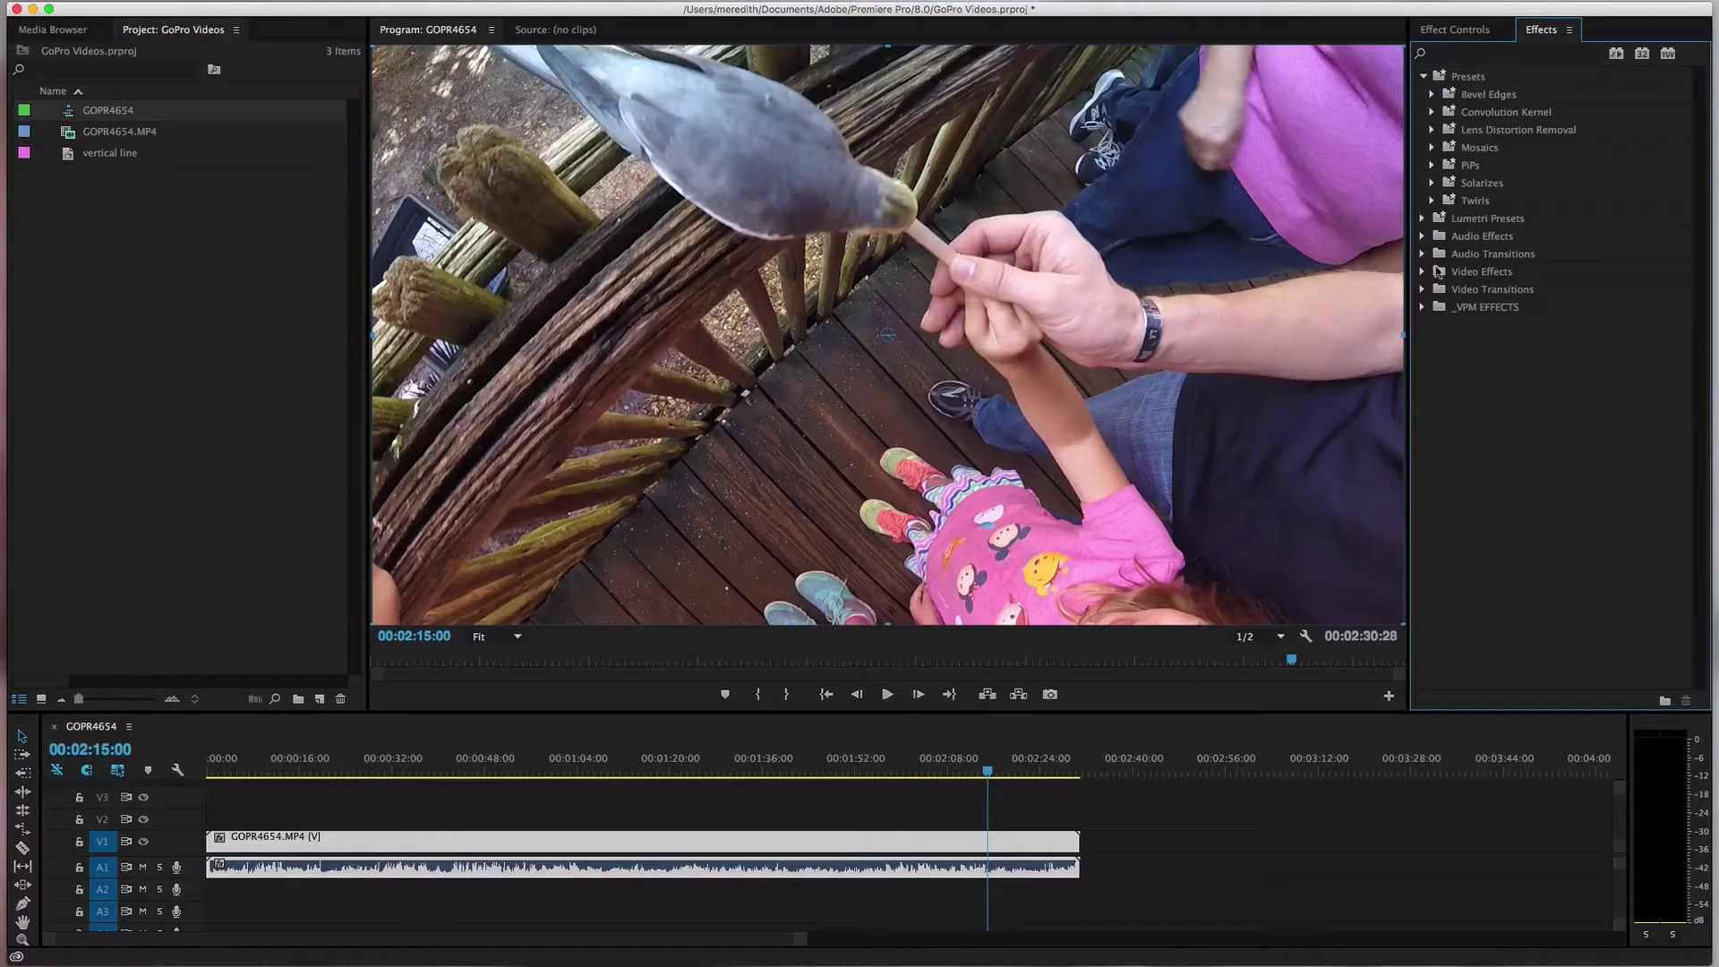
left_click(1477, 34)
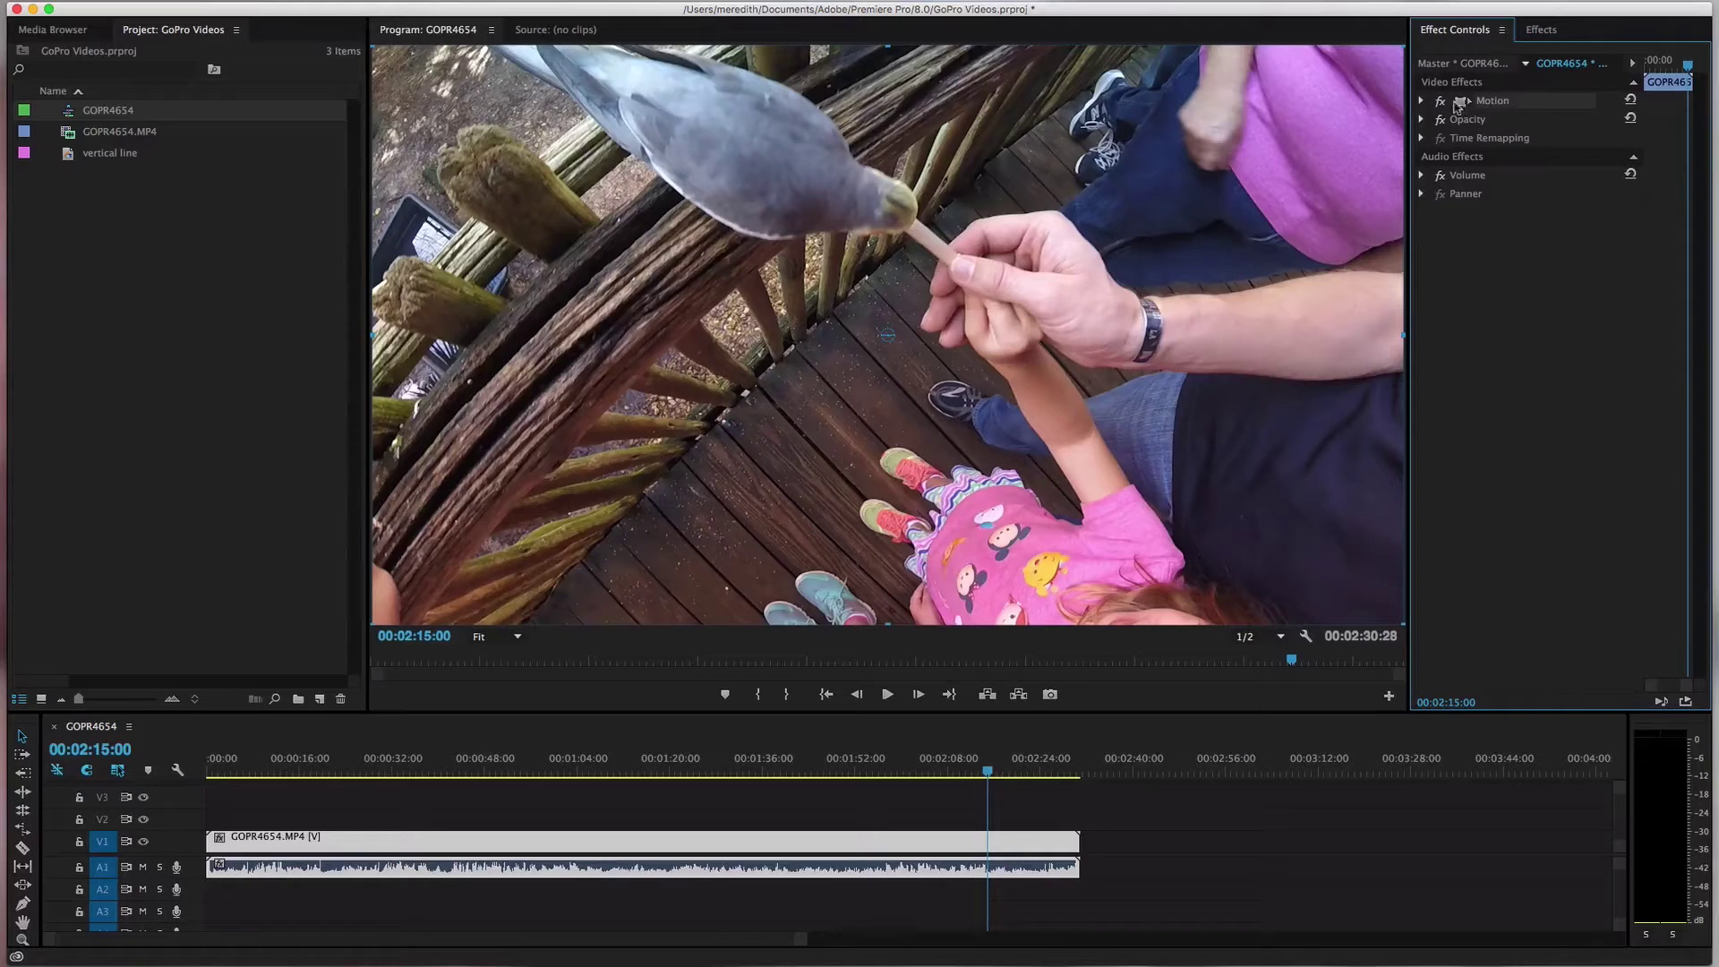
left_click(1421, 101)
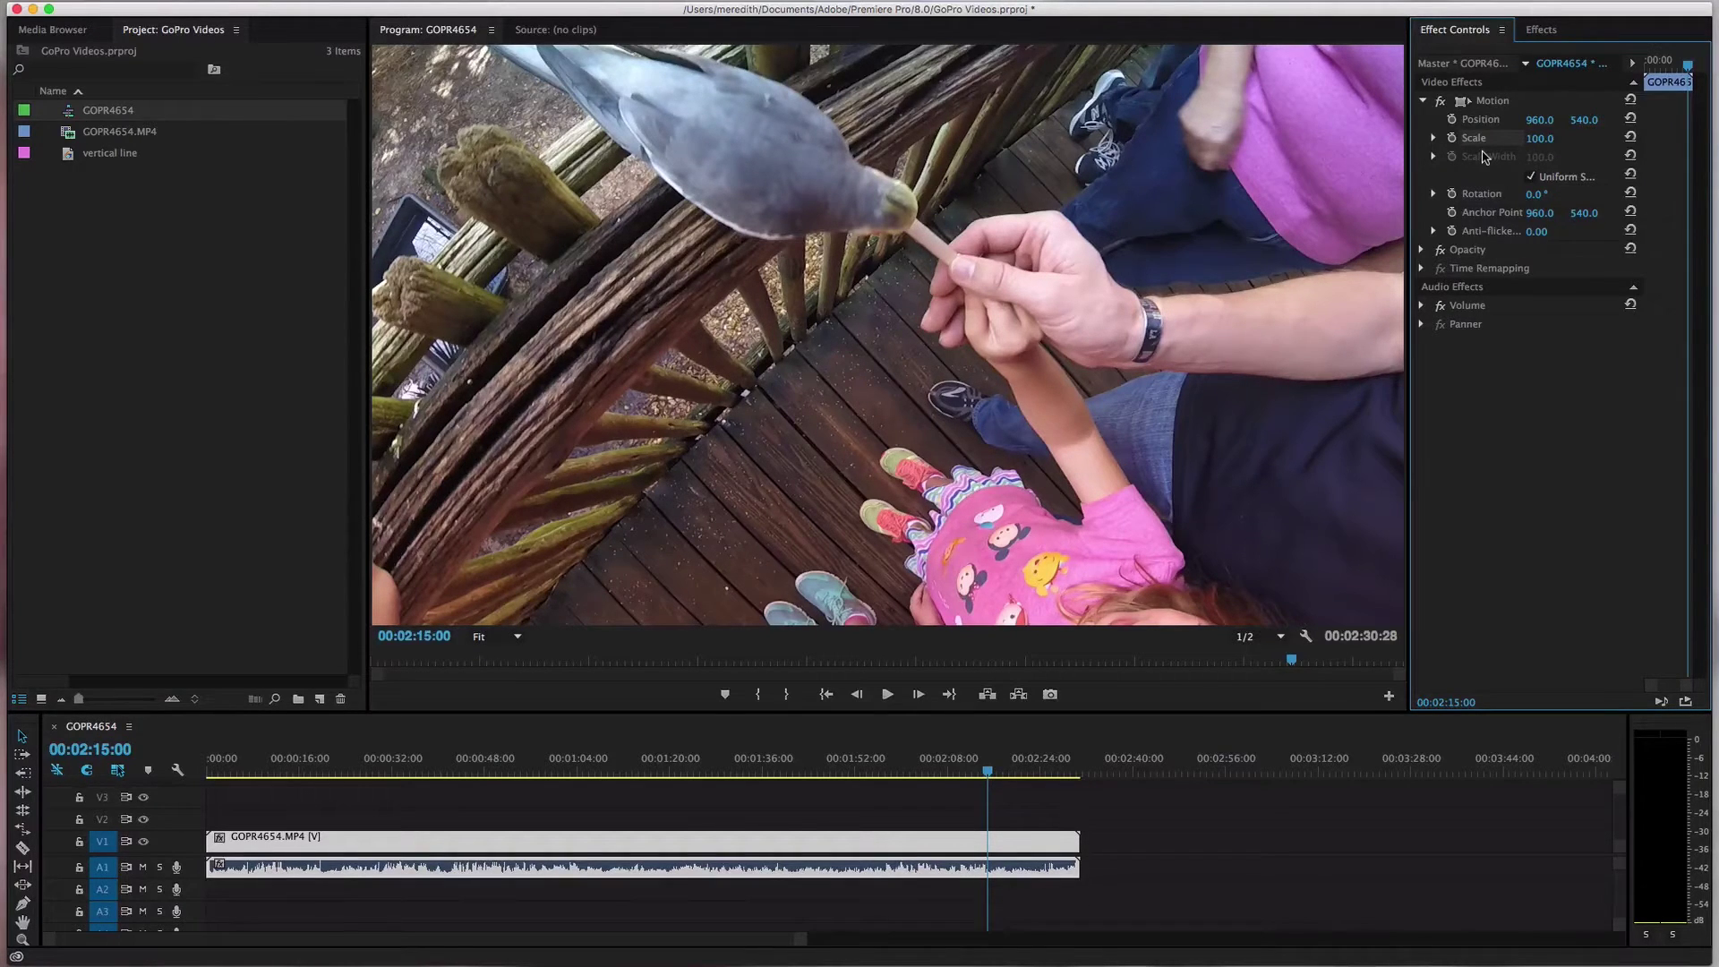
Enter 120 for the clip's Scale, then scrub it up to 128
left_click(1539, 139)
type("120")
key("Return")
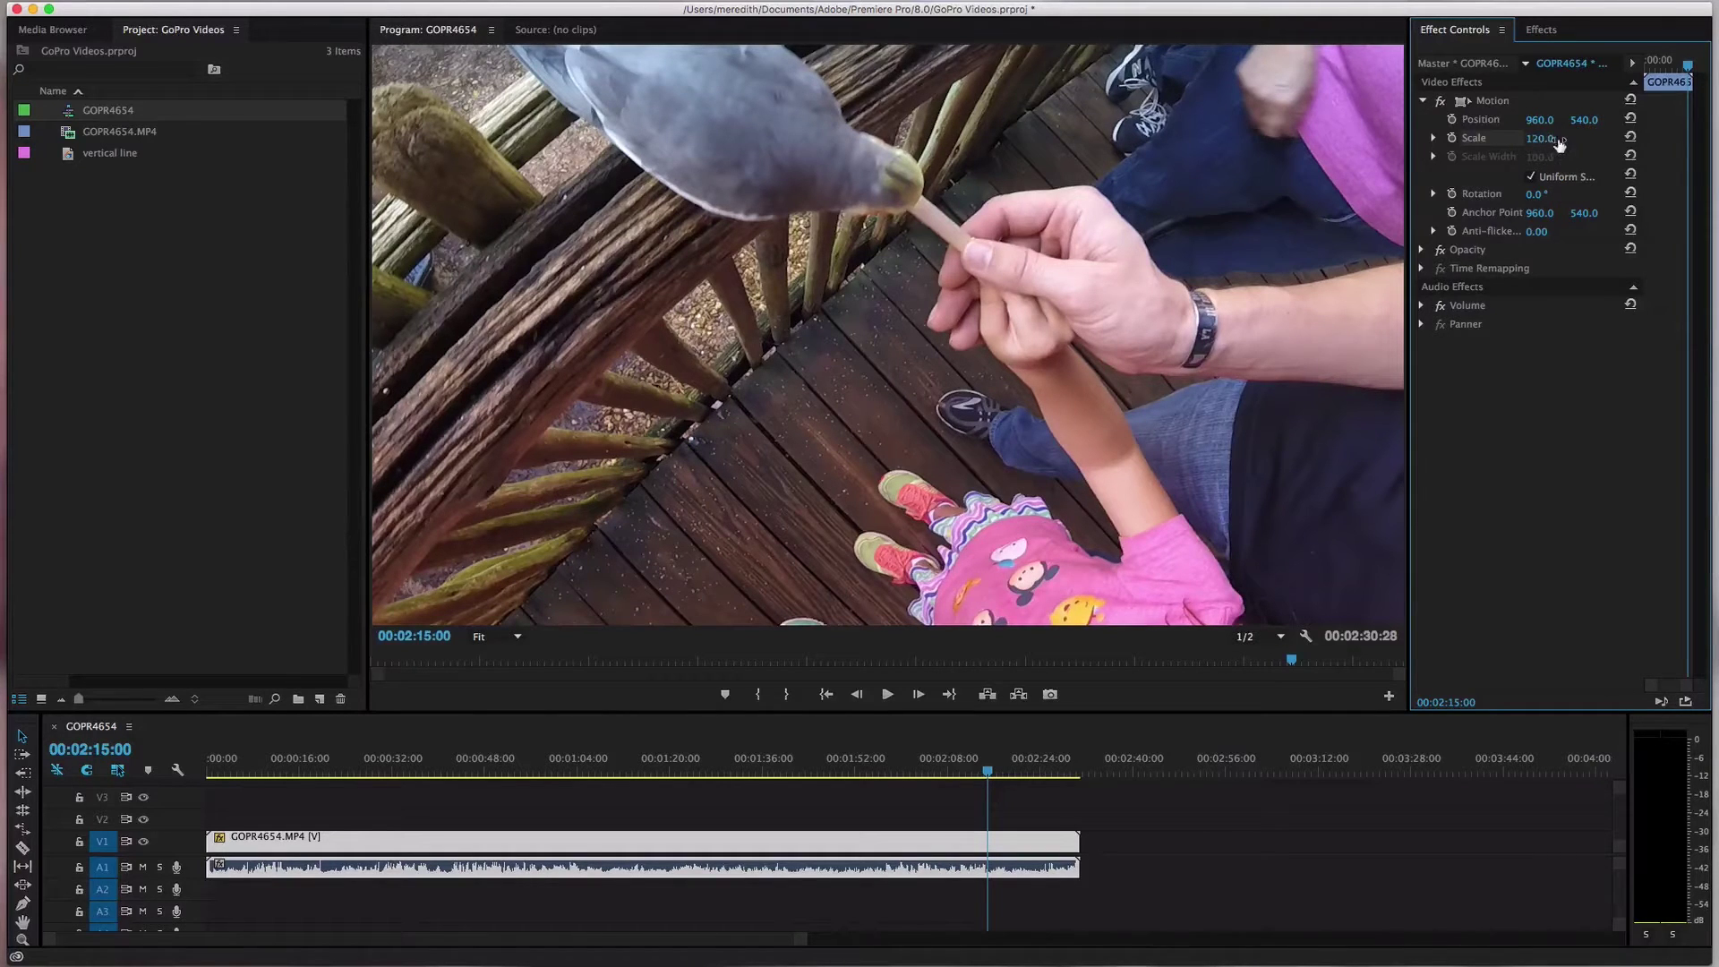
left_click_drag(1533, 143, 1539, 144)
mouse_move(1539, 138)
left_mouse_down()
mouse_move(1509, 138)
mouse_move(1547, 138)
left_mouse_up()
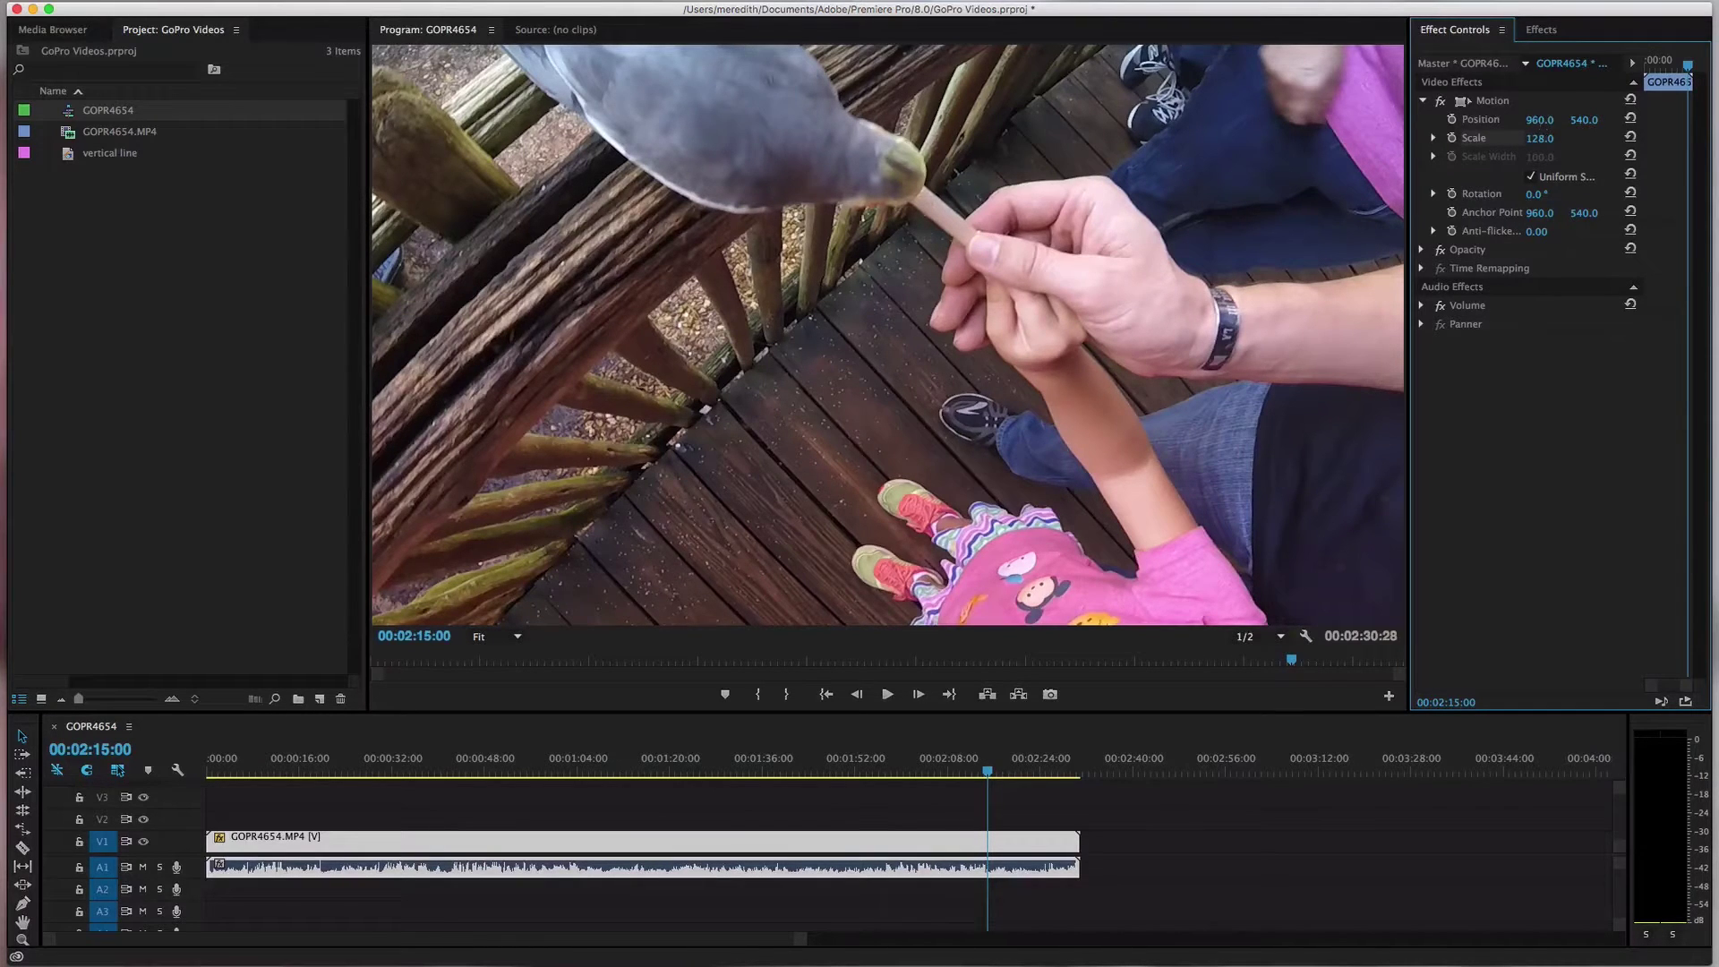
Scrub Position X and Y back and forth until they read 1224.0, 681.0
left_click_drag(1540, 119, 1717, 119)
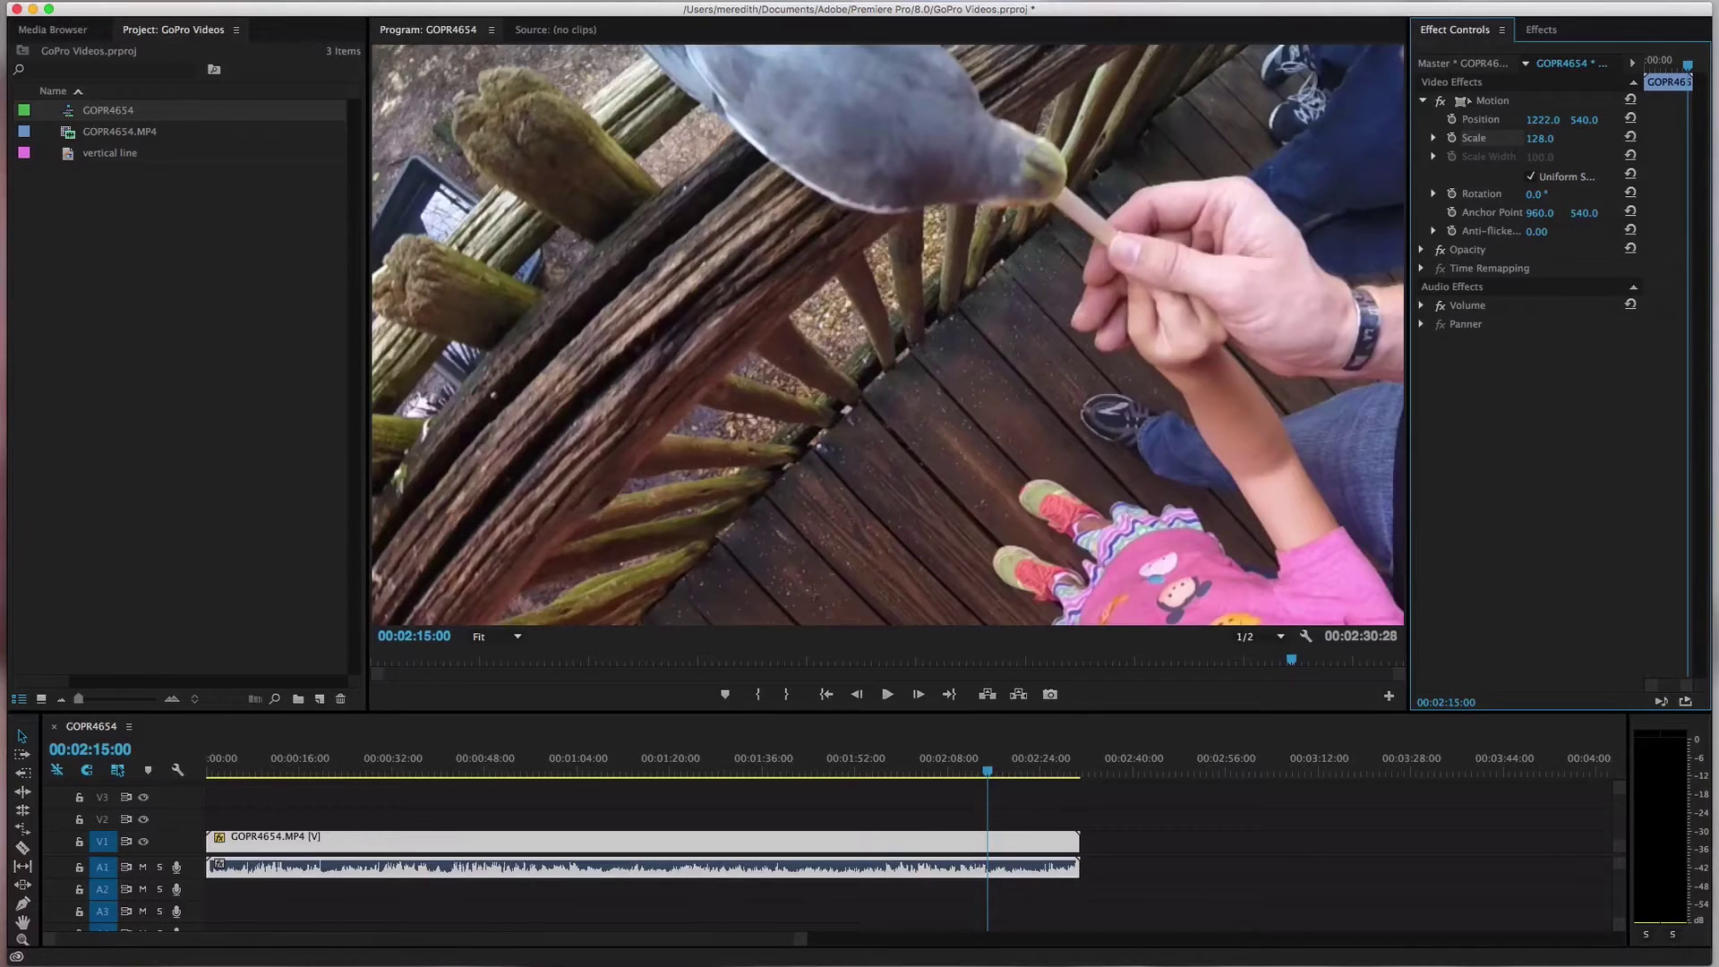
left_click_drag(1717, 119, 1546, 127)
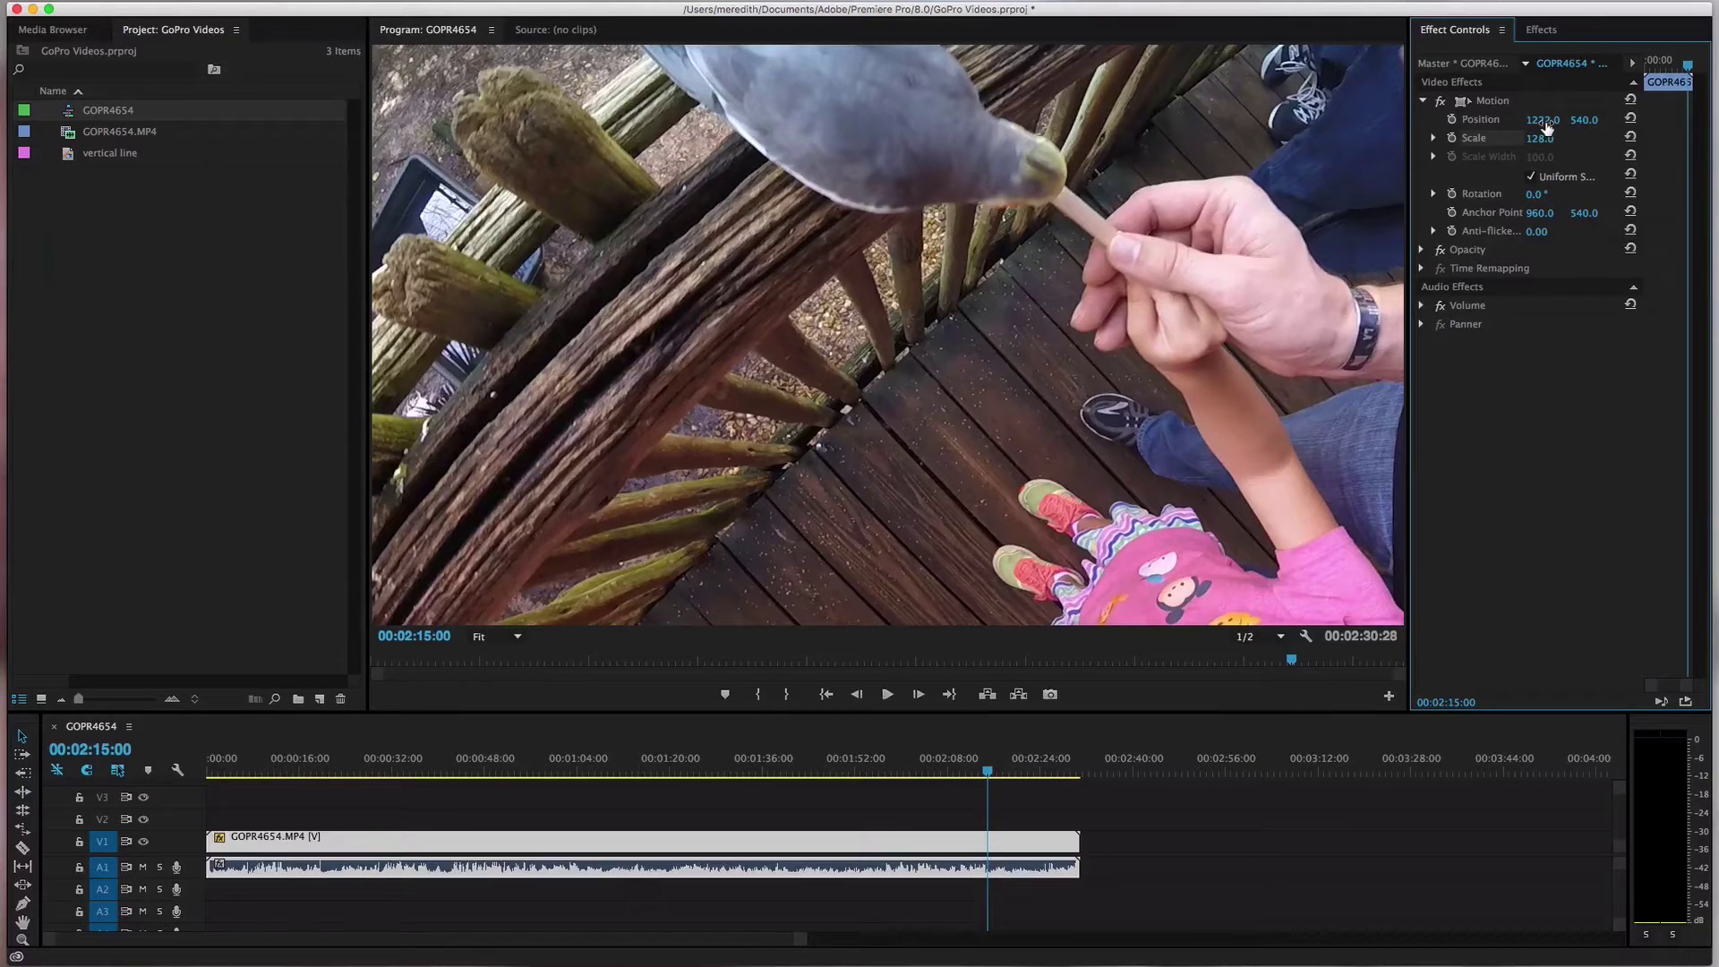
left_click_drag(1542, 119, 1709, 119)
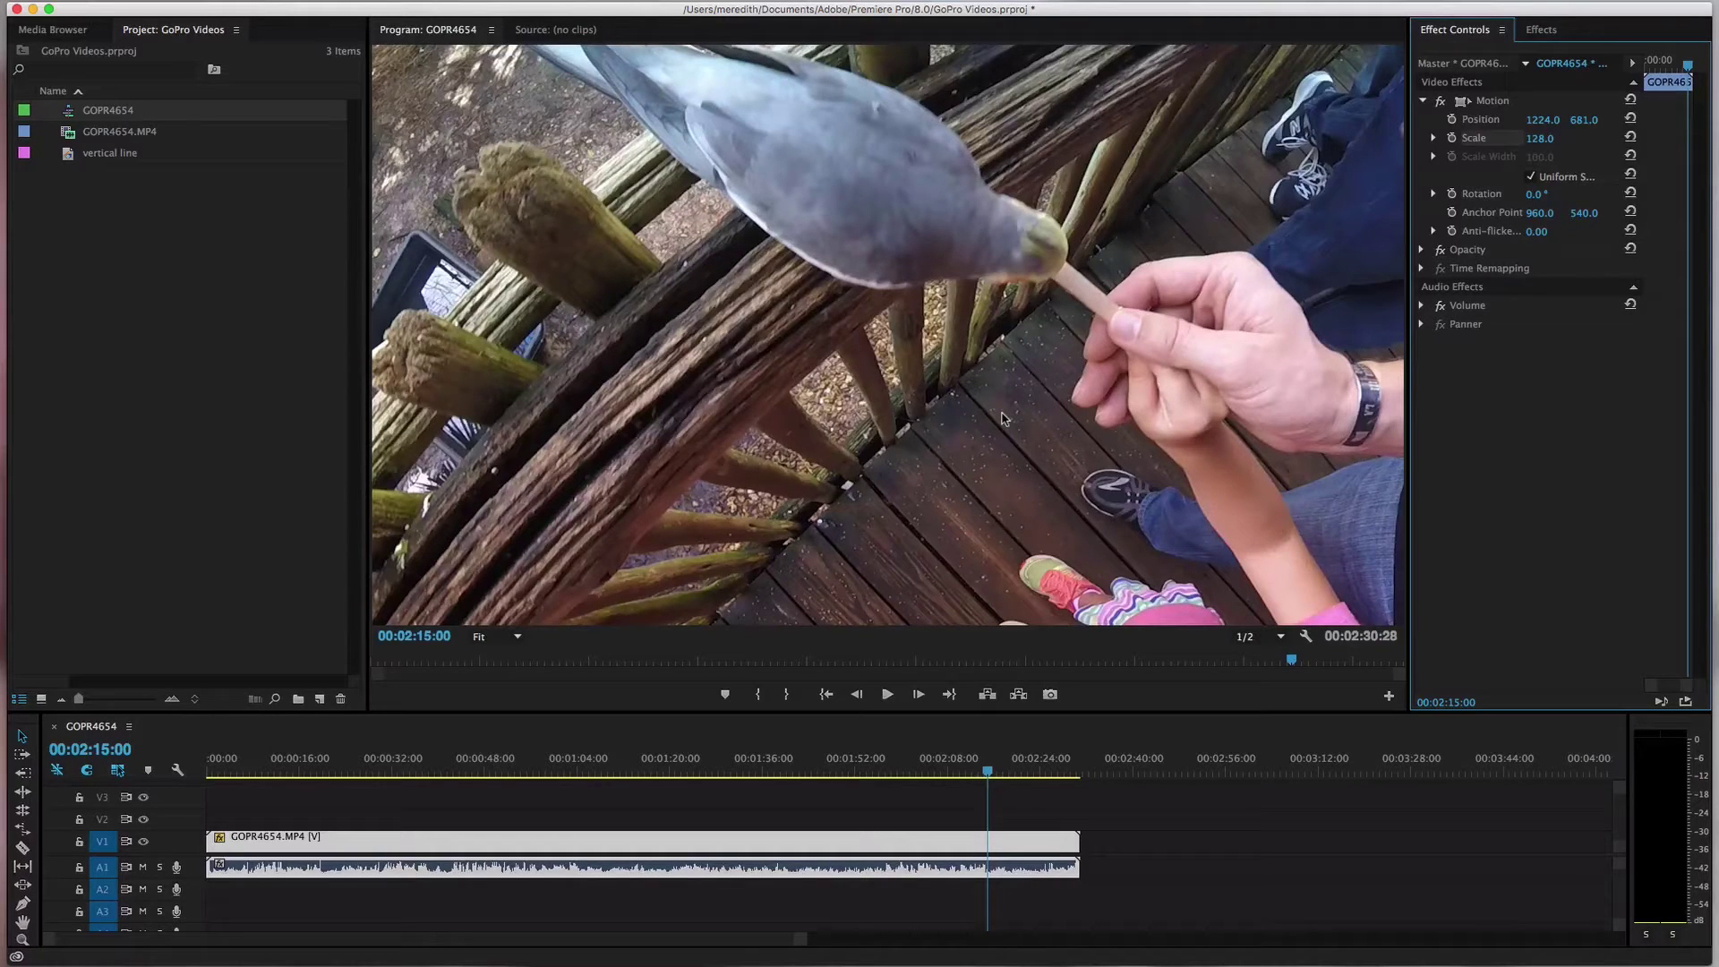
Widen the Effect Controls panel by dragging its divider
left_click_drag(1408, 358, 1305, 359)
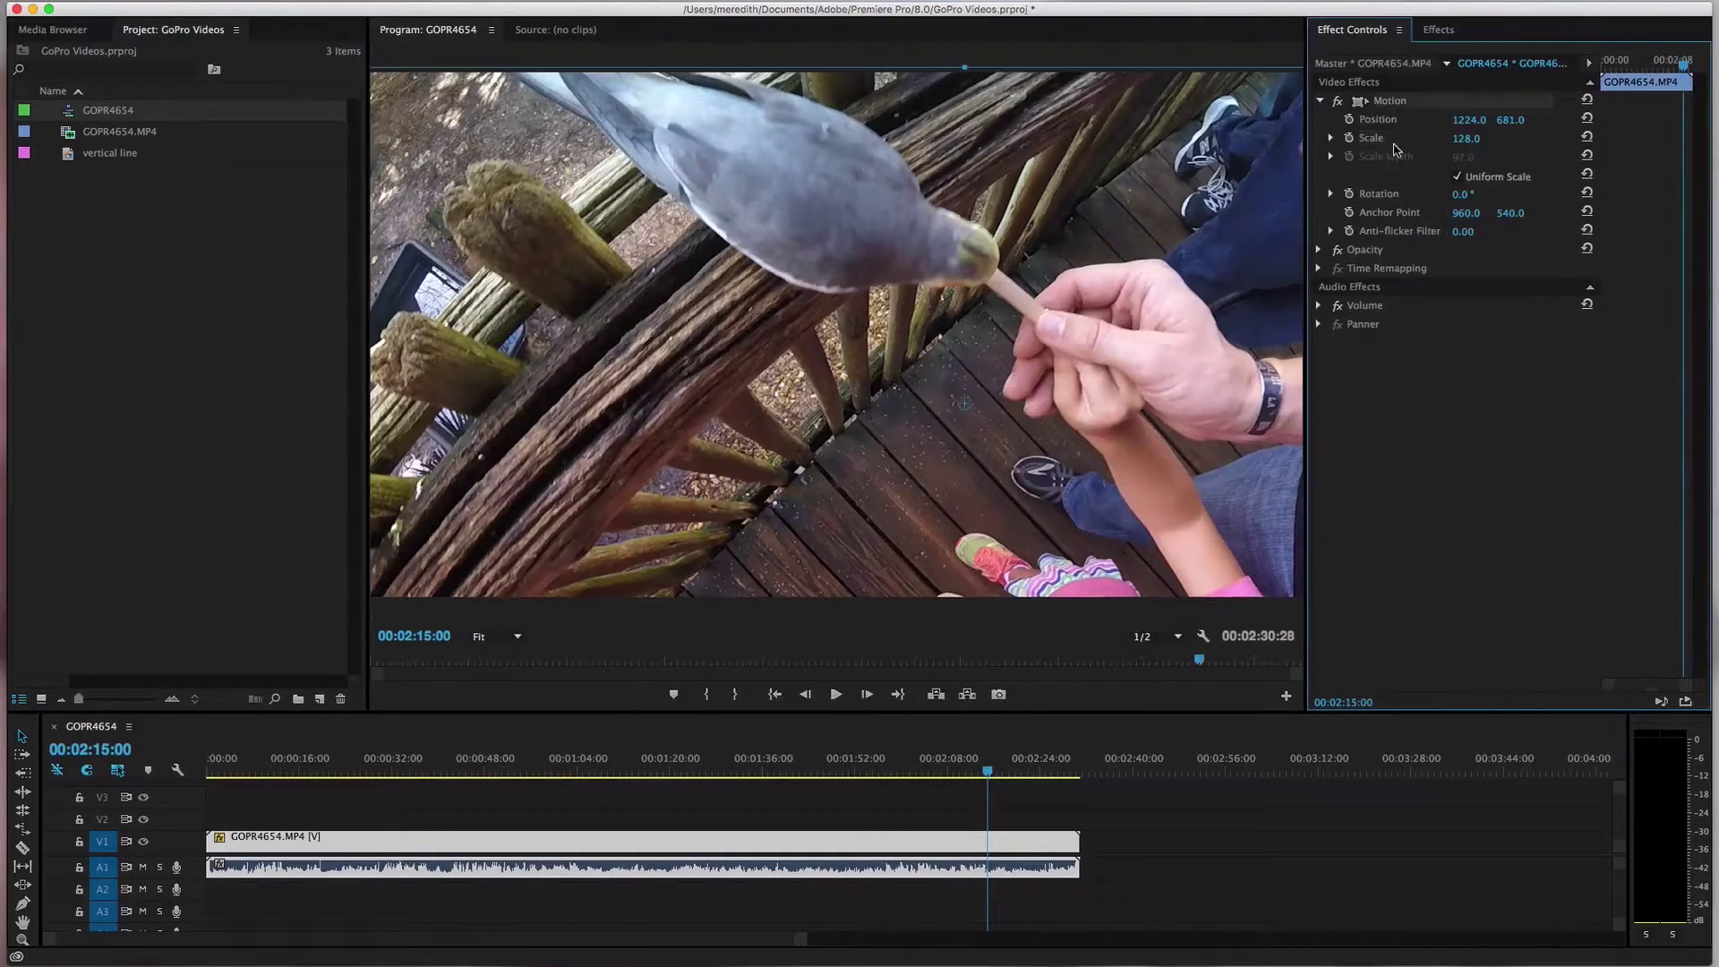
left_click(1389, 102)
left_click(1361, 327)
Move and resize the clip with its transform handles in the Program monitor
left_click(1015, 421)
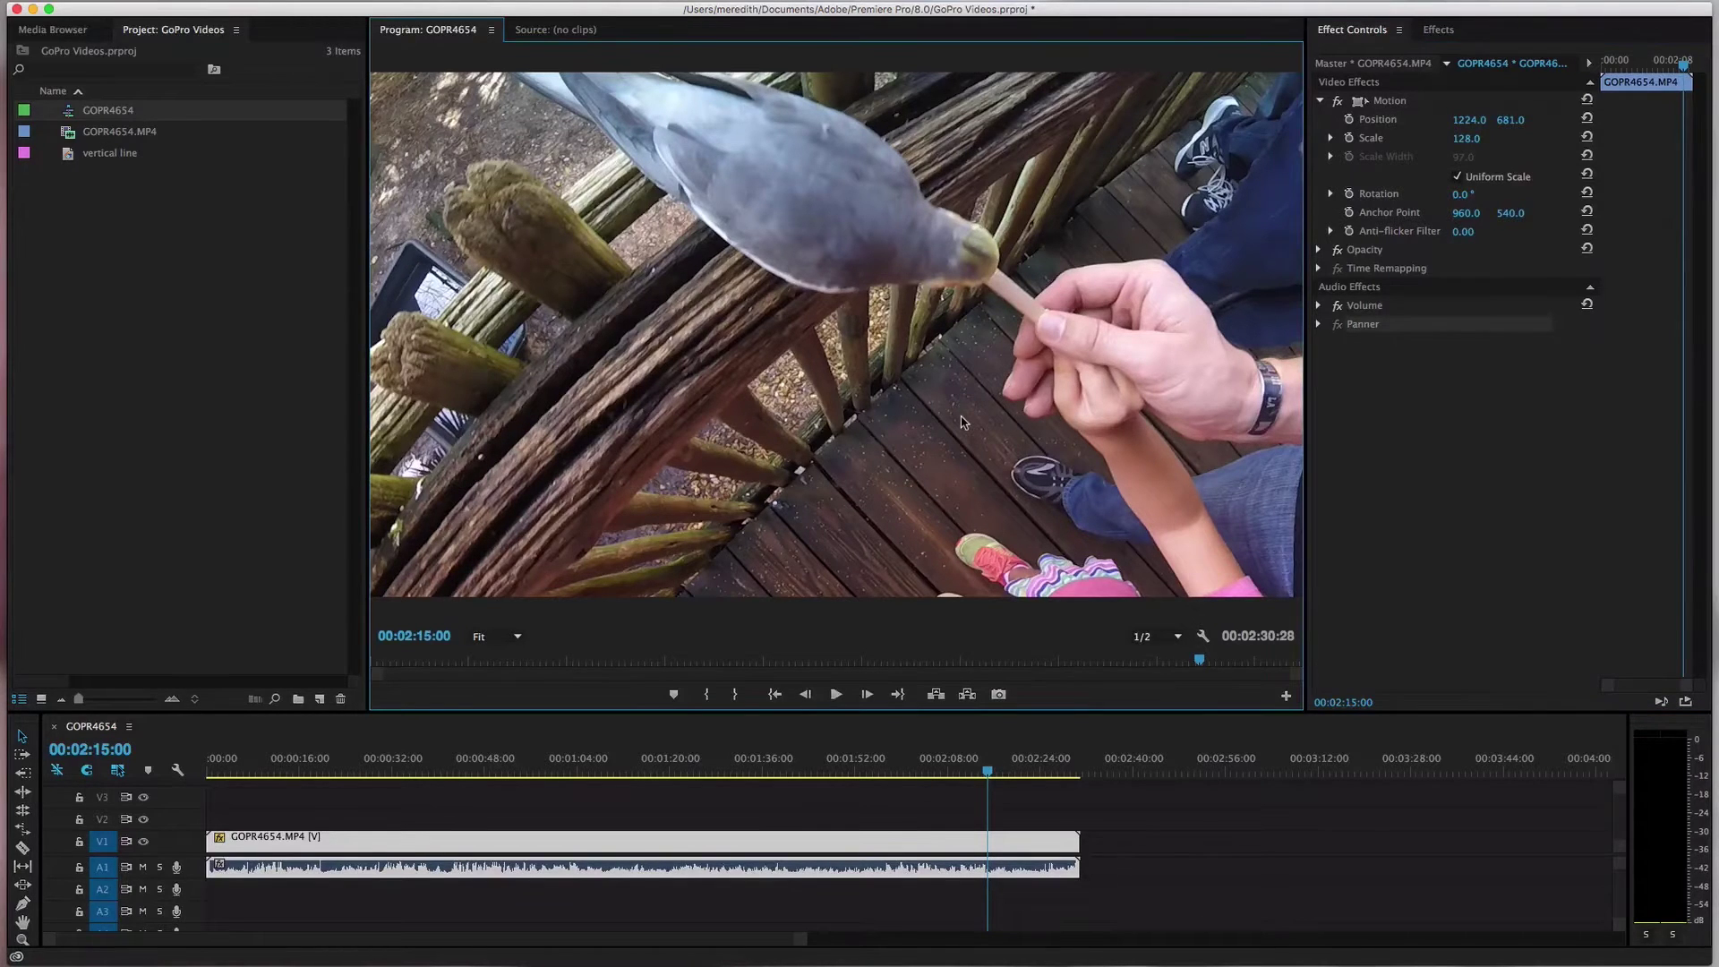
double_click(963, 422)
left_click_drag(986, 428, 1045, 562)
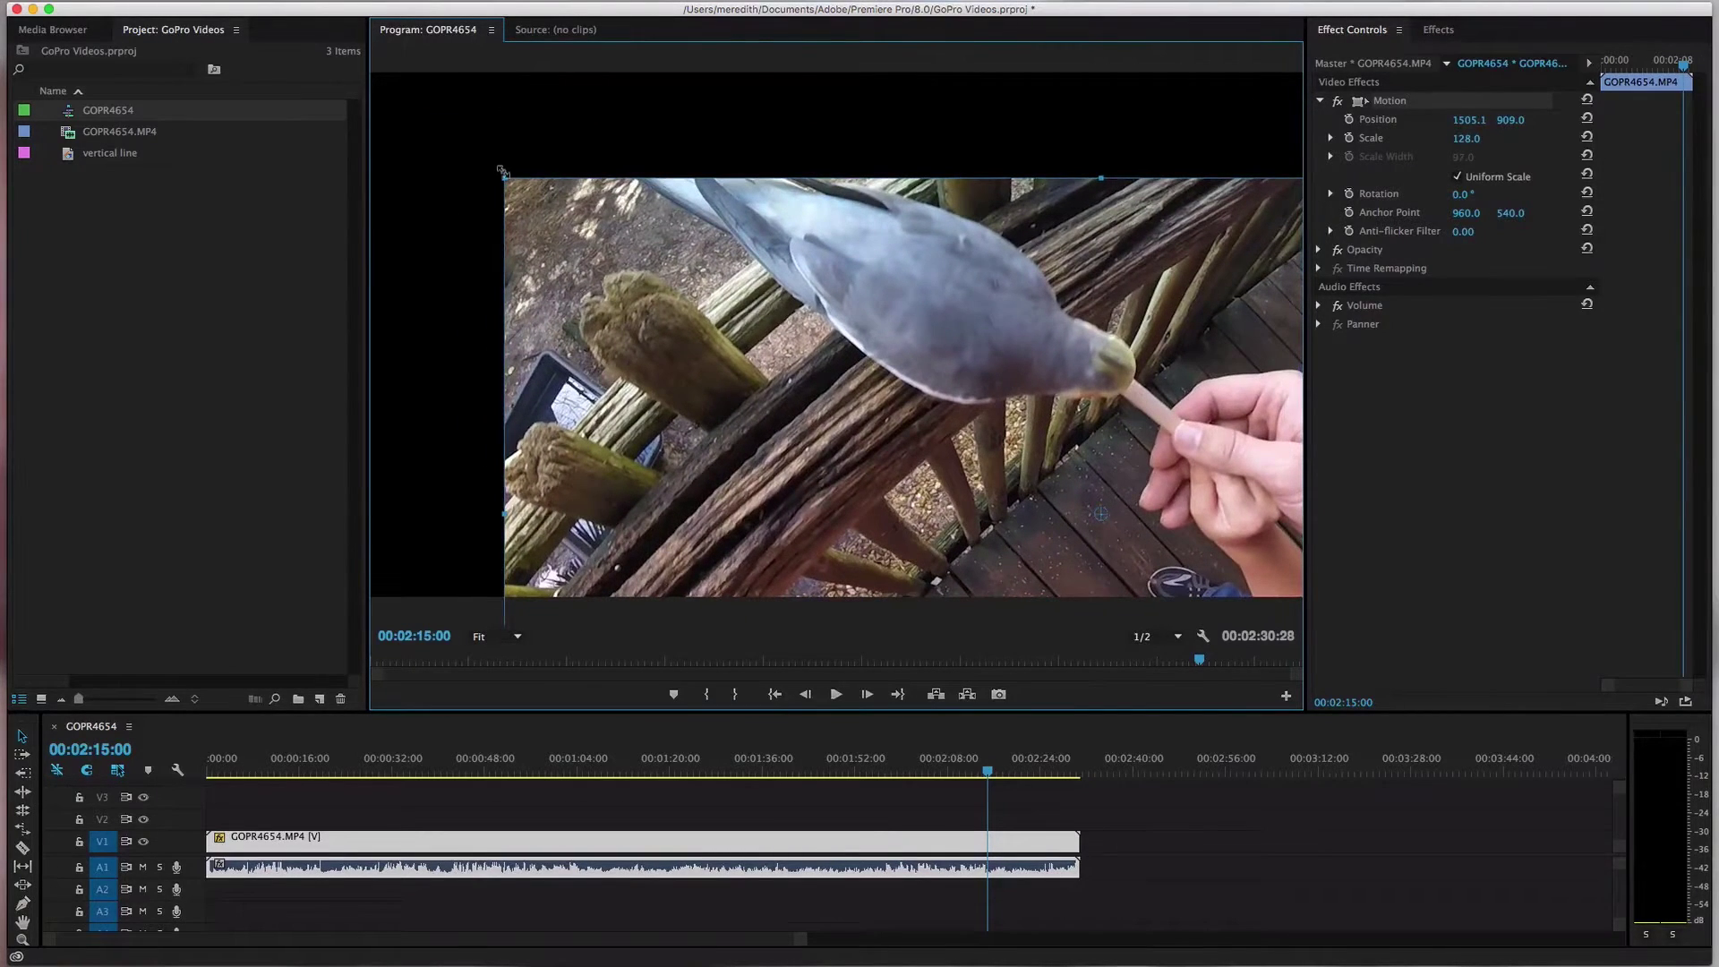
left_click_drag(504, 176, 690, 326)
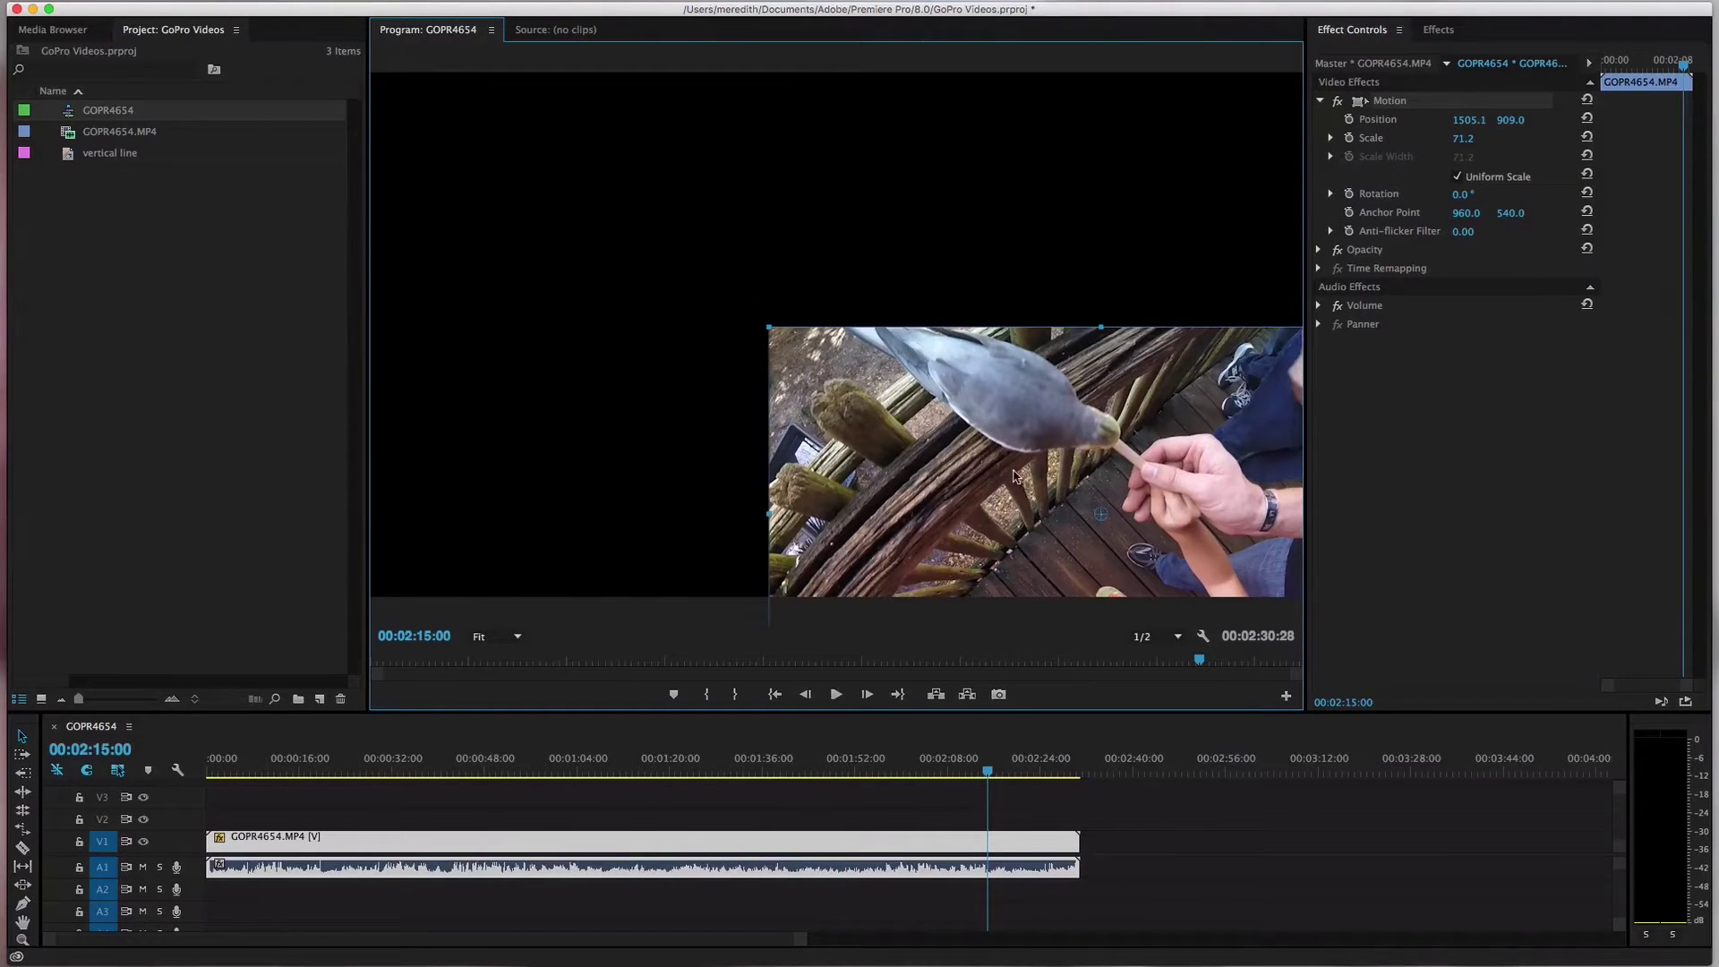
left_click_drag(1017, 477, 776, 303)
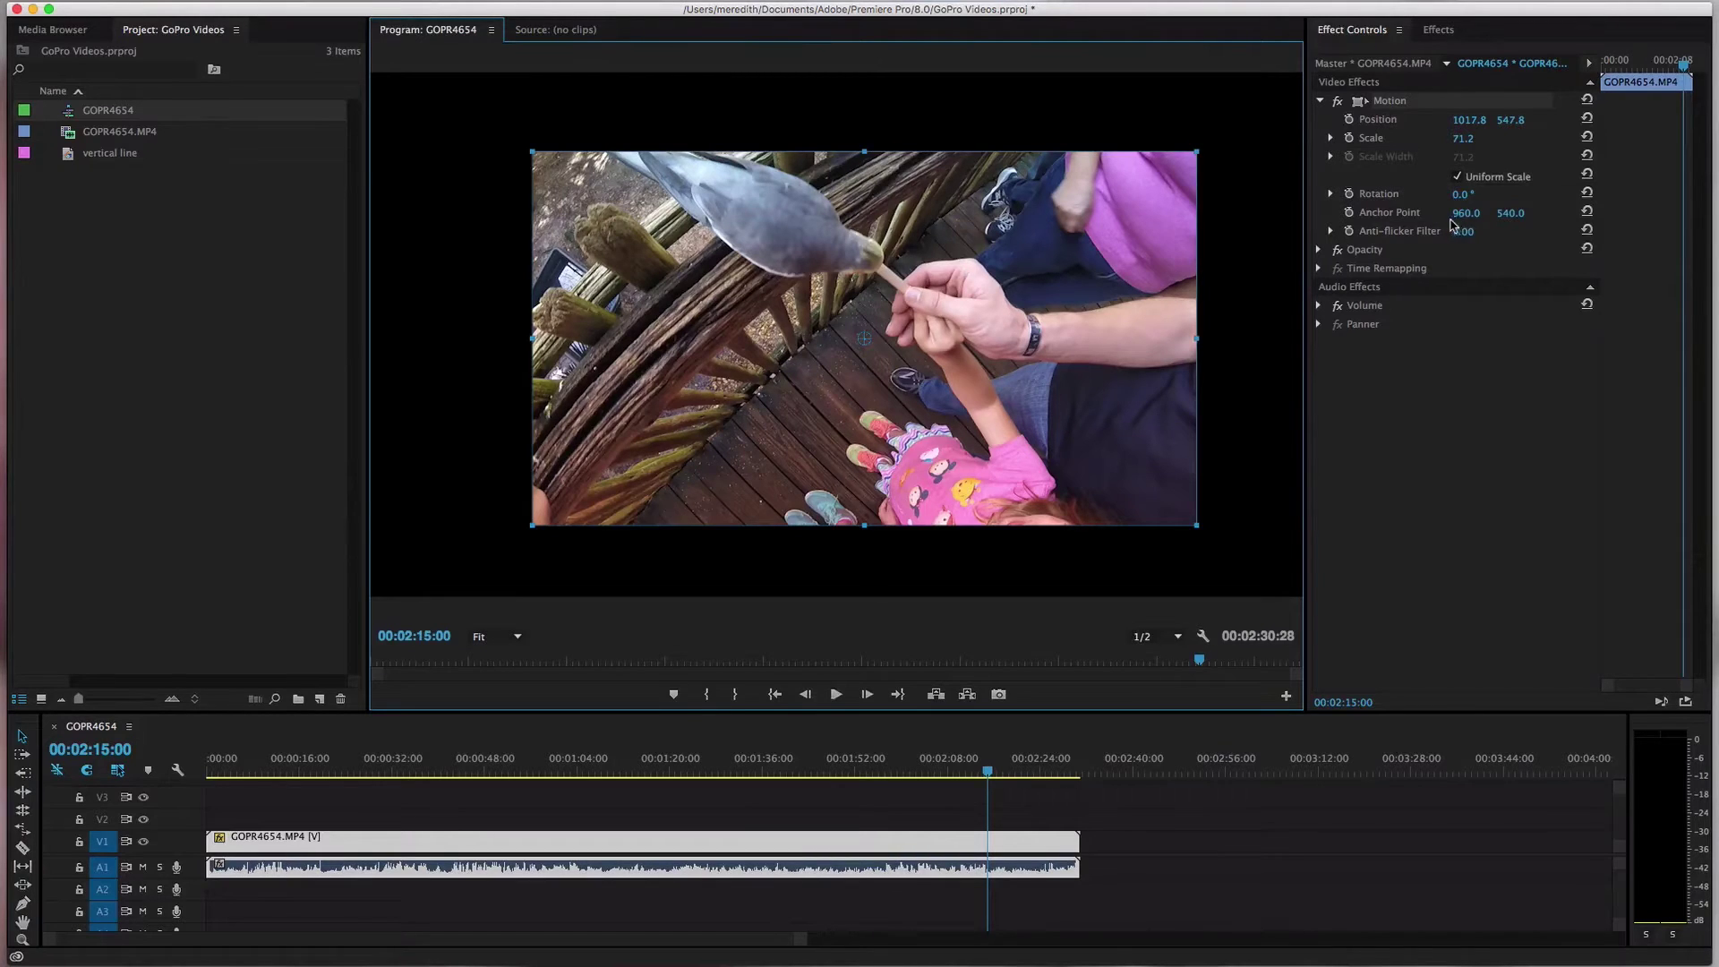
mouse_move(954, 369)
left_mouse_down()
mouse_move(945, 427)
mouse_move(968, 359)
mouse_move(958, 371)
left_mouse_up()
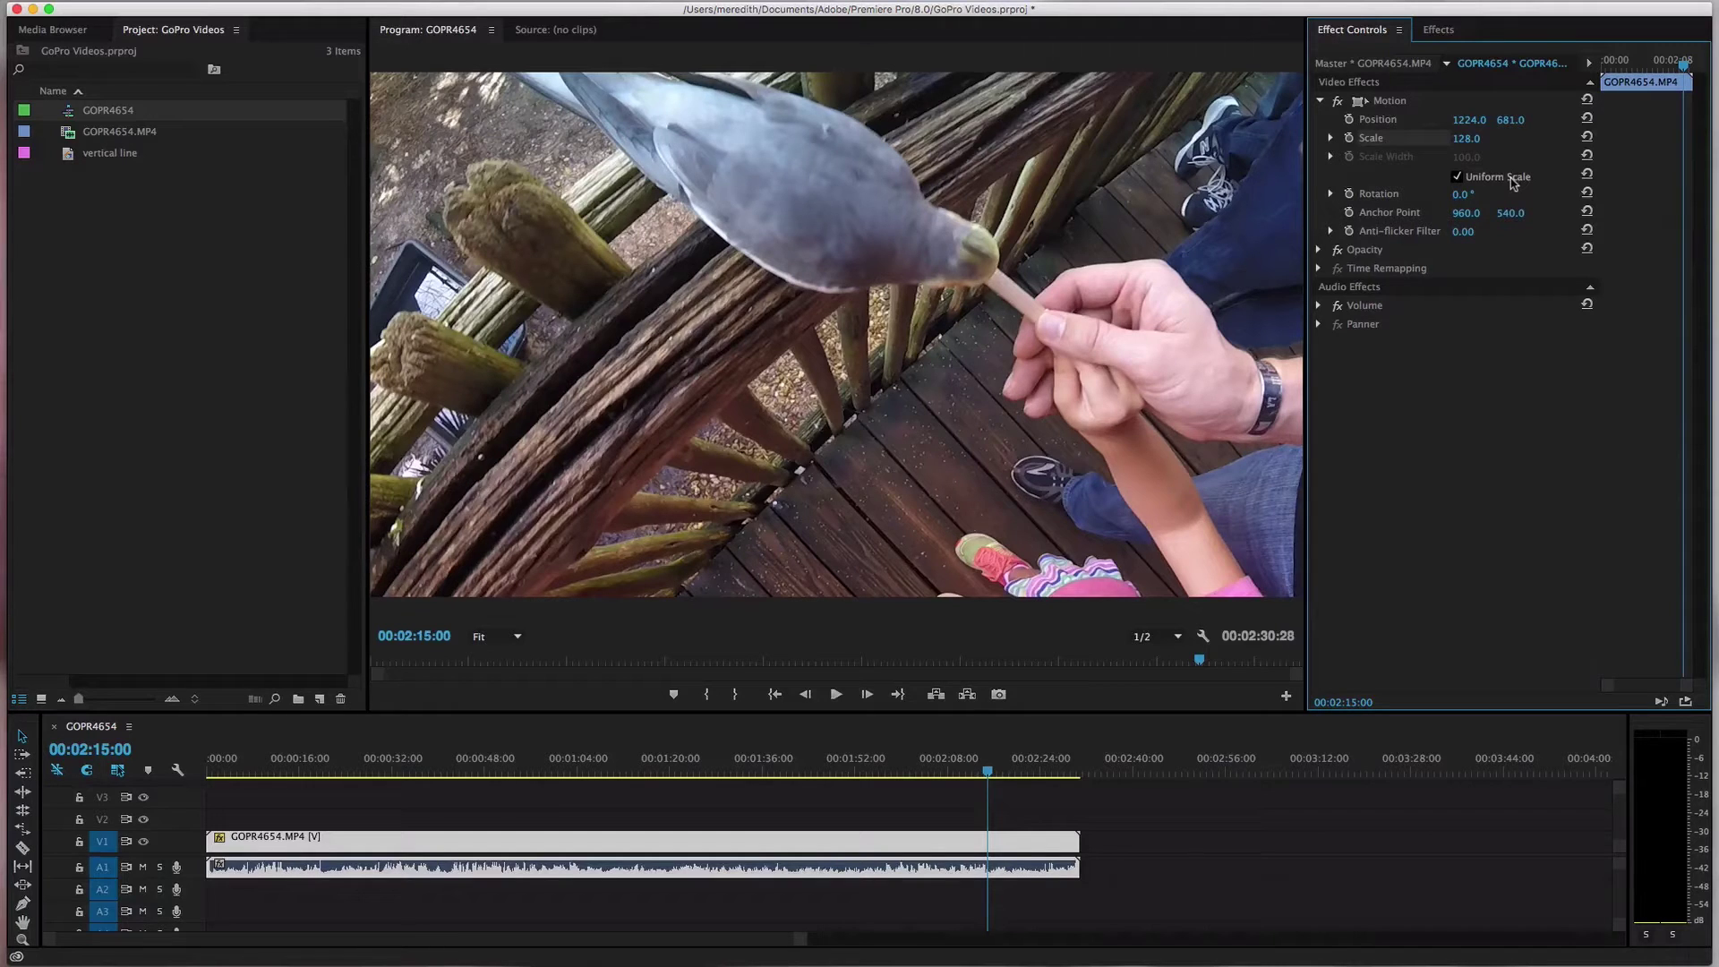
Turn off Uniform Scale, squeeze Scale Width to 67, then restore uniform scaling
left_click(1457, 176)
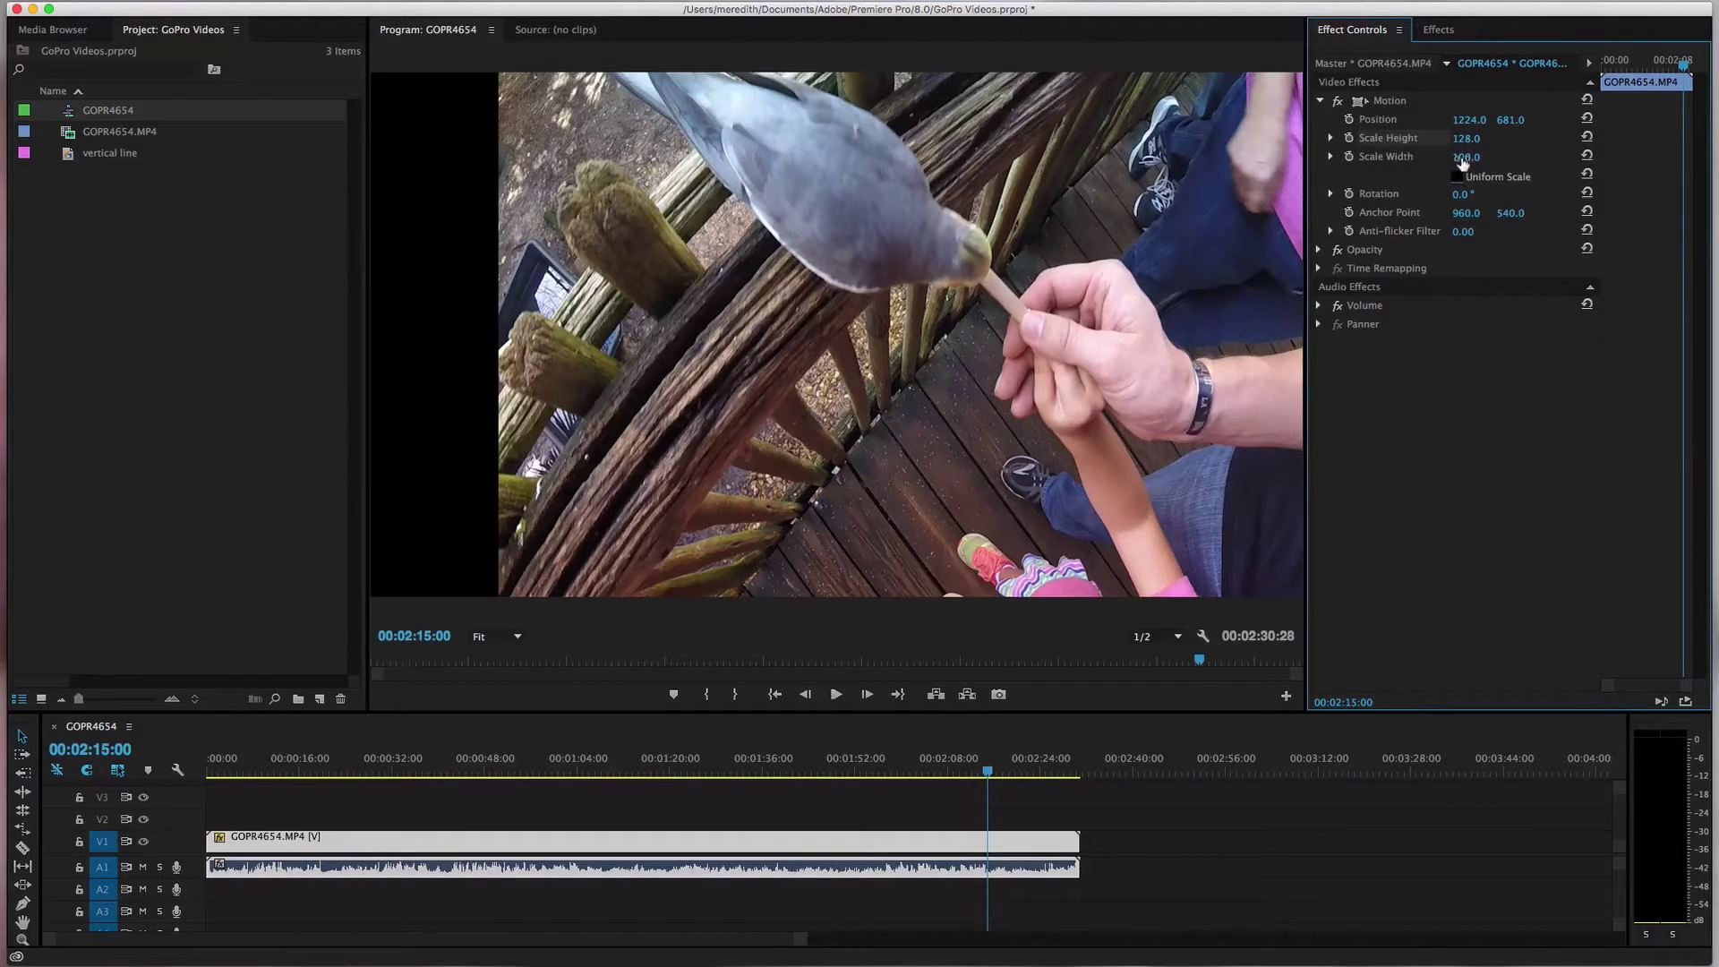
mouse_move(1462, 161)
left_mouse_down()
mouse_move(1423, 162)
mouse_move(1477, 161)
mouse_move(1459, 161)
left_mouse_up()
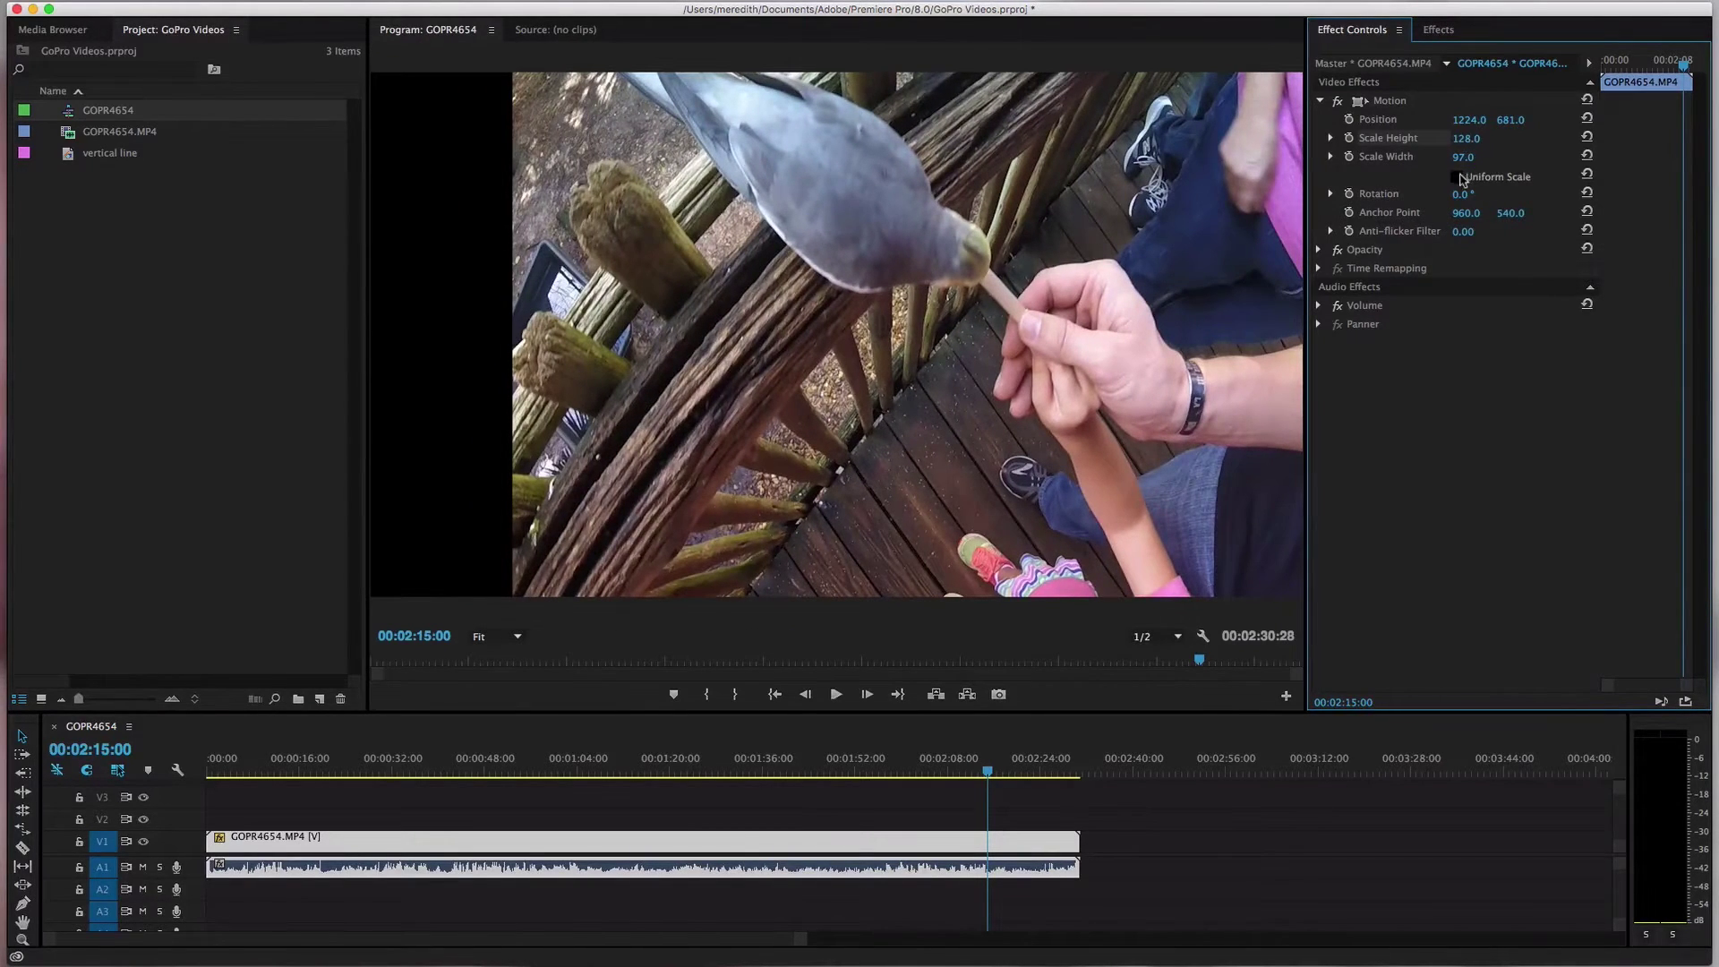
left_click(1458, 177)
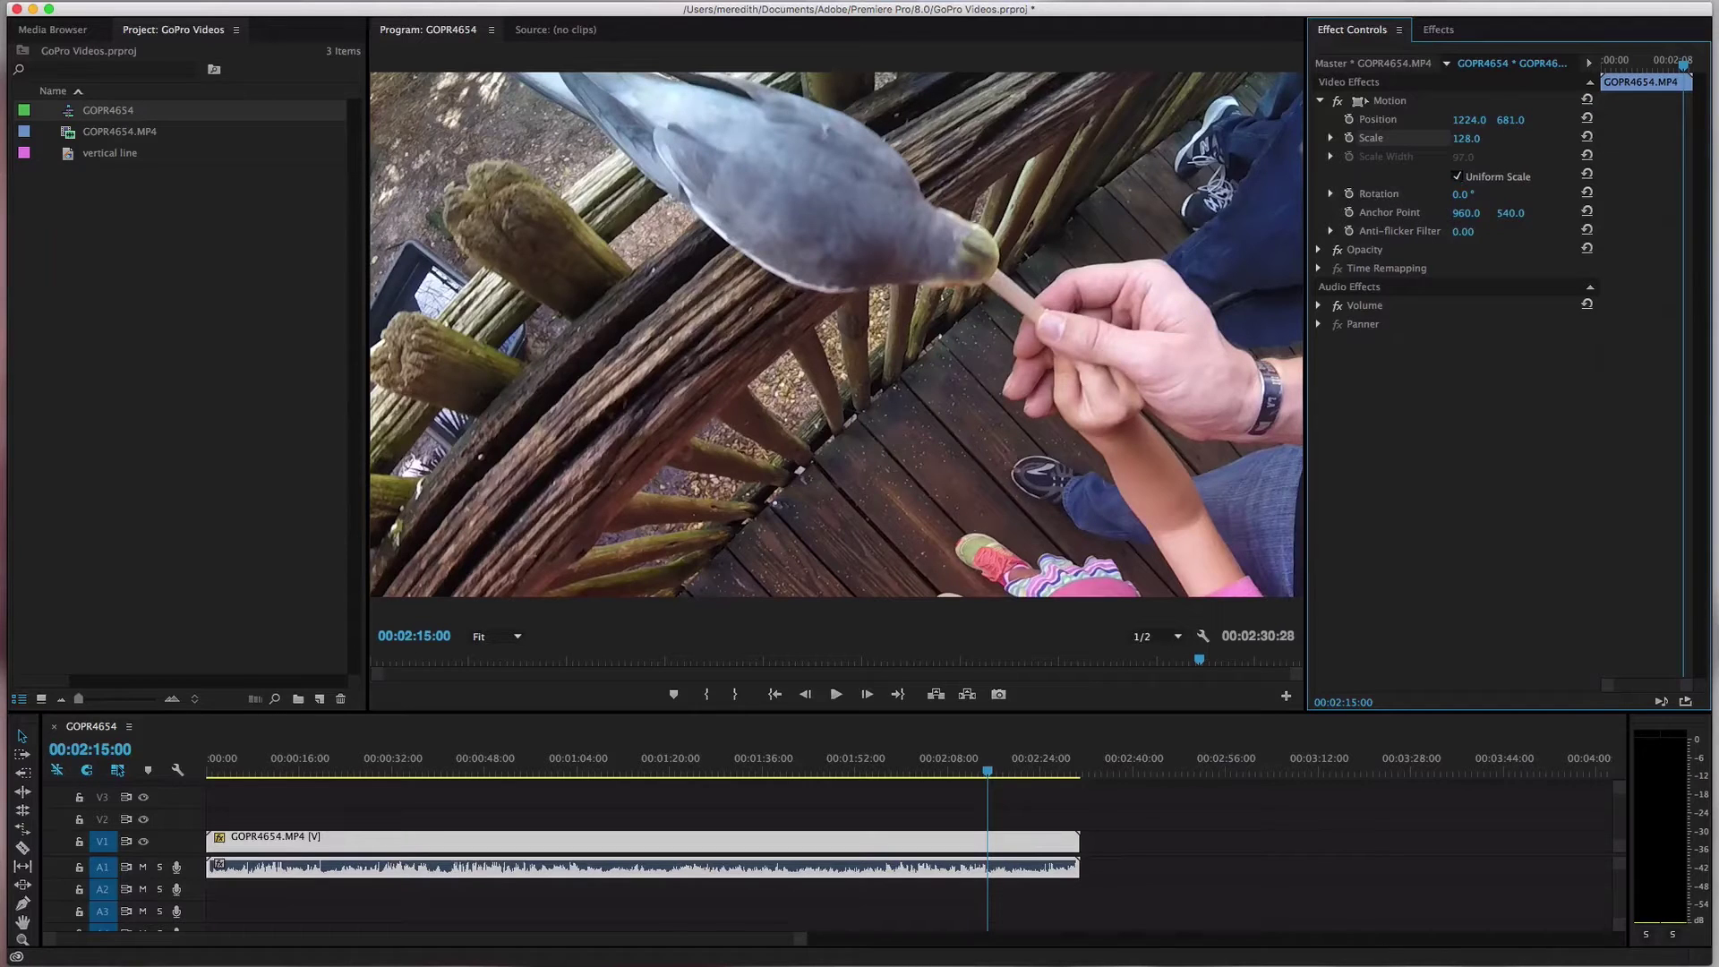
Rotate the clip to 19°, then undo back to Scale 71.2 at Position 1026.9, 556.9
left_click_drag(1461, 194, 1478, 194)
key("ctrl+z")
key("ctrl+z")
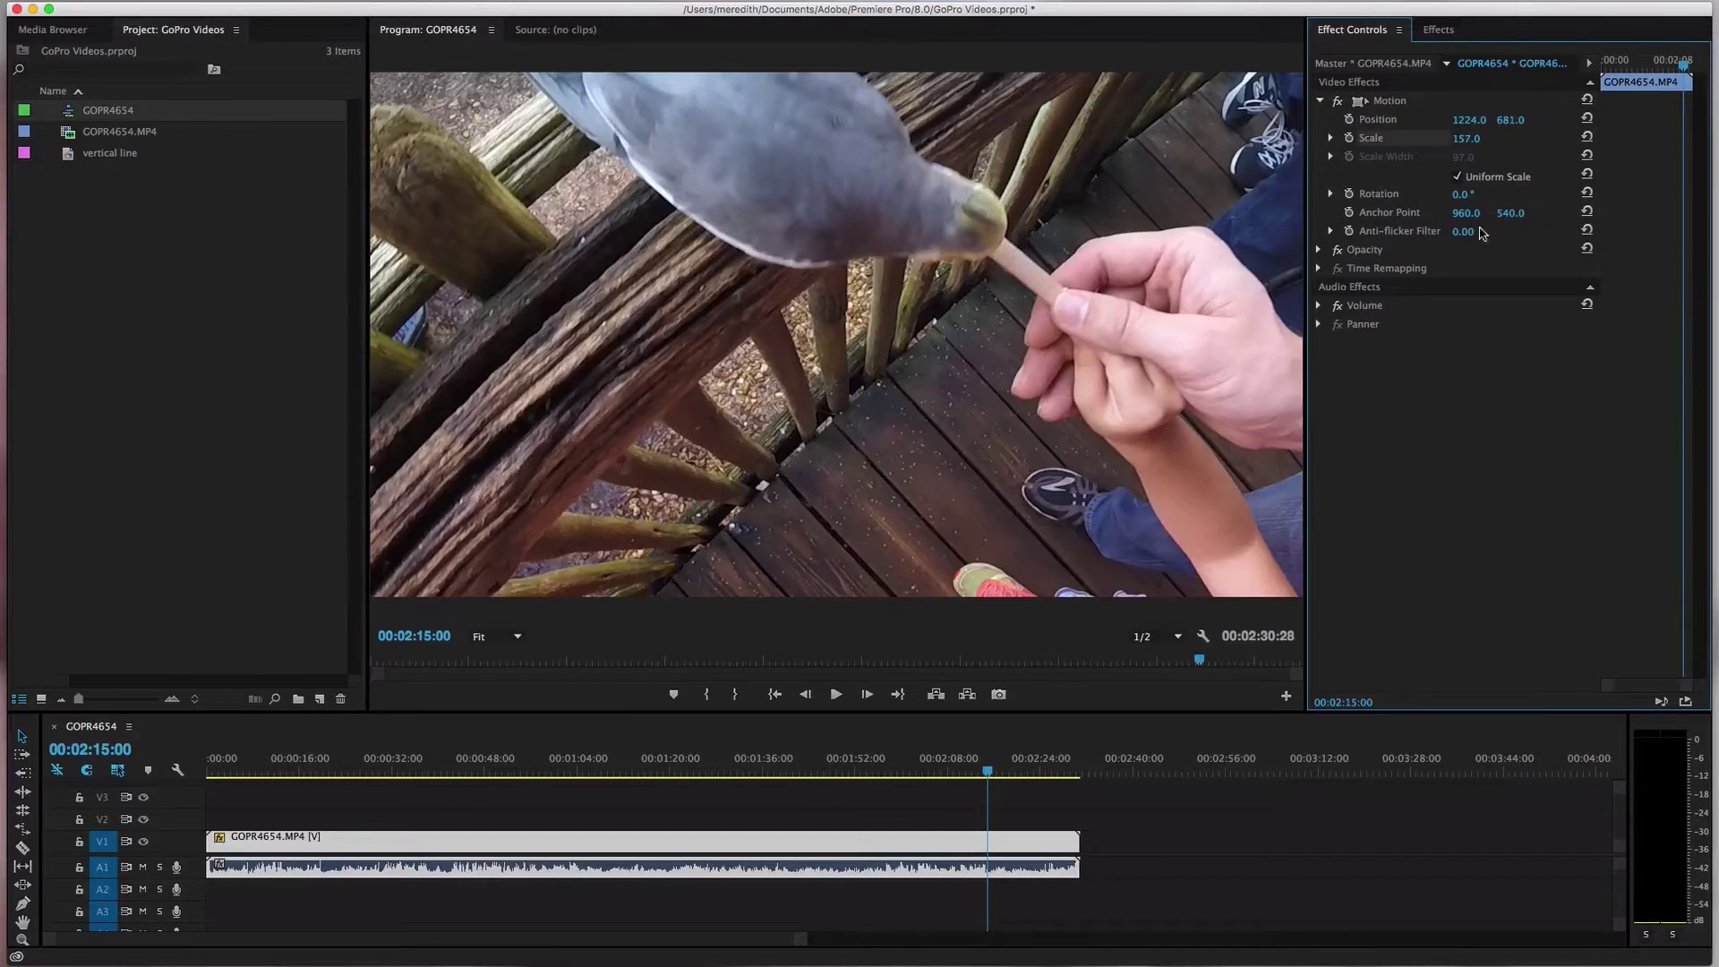
key("ctrl+z")
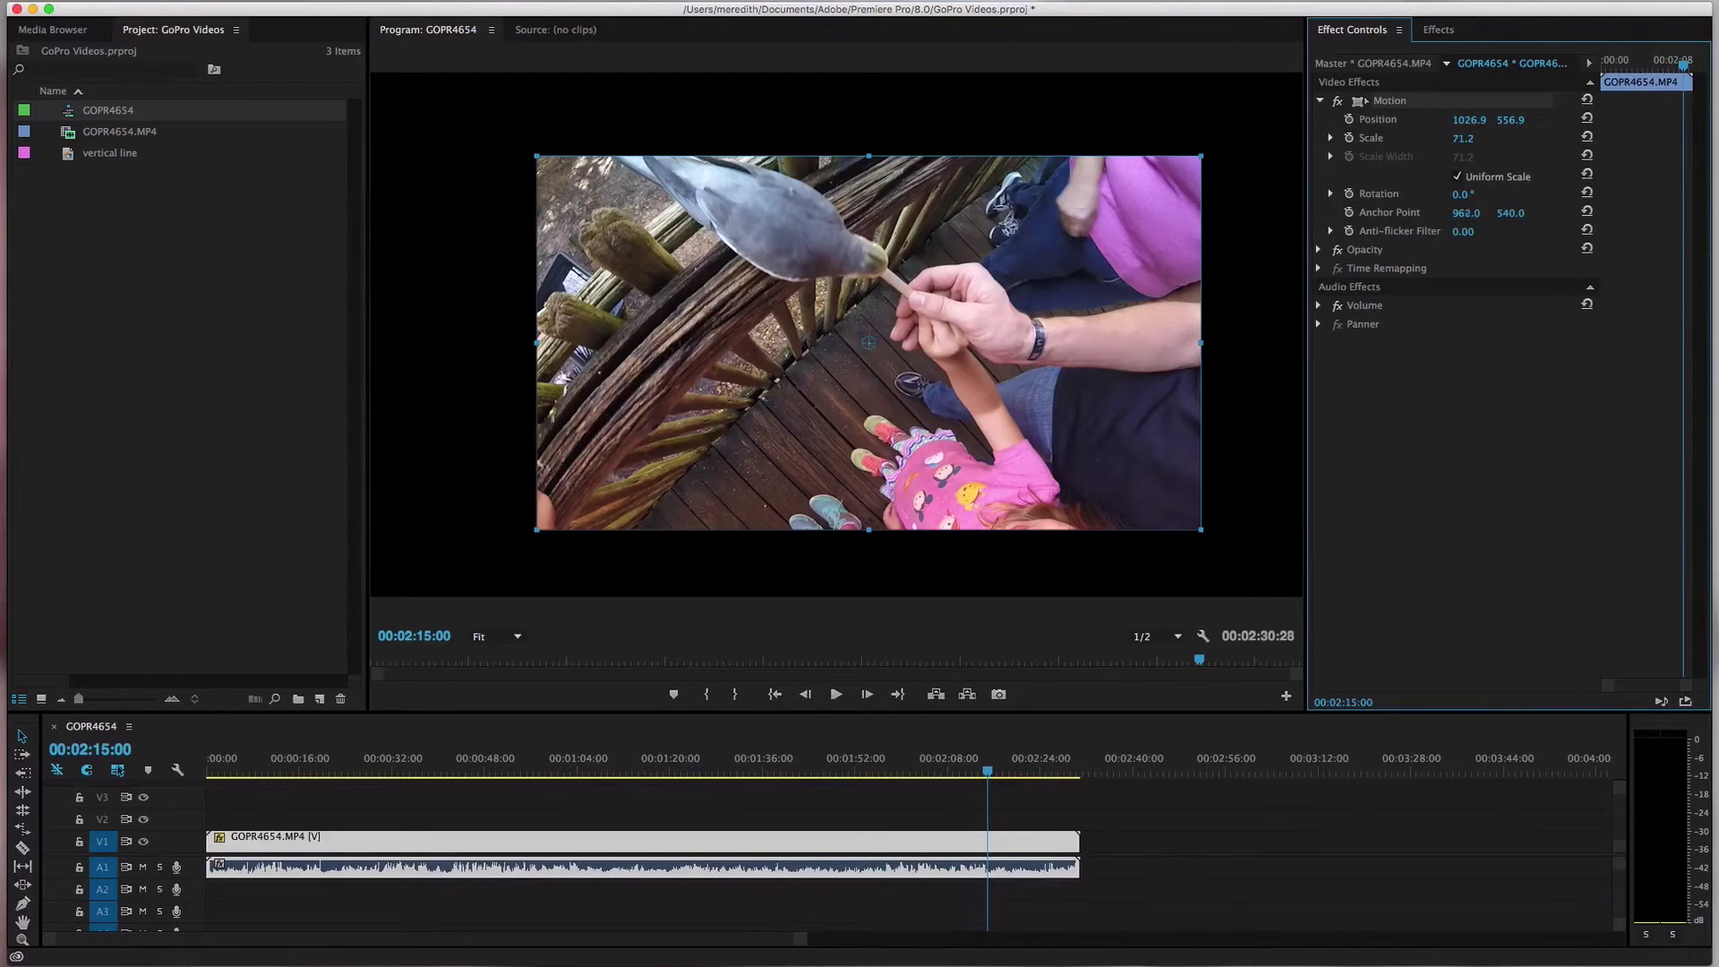
Scrub Anchor Point, Position and a roughly 12° Rotation, then save the project
left_click_drag(1465, 213, 1634, 213)
left_click_drag(1511, 213, 1369, 213)
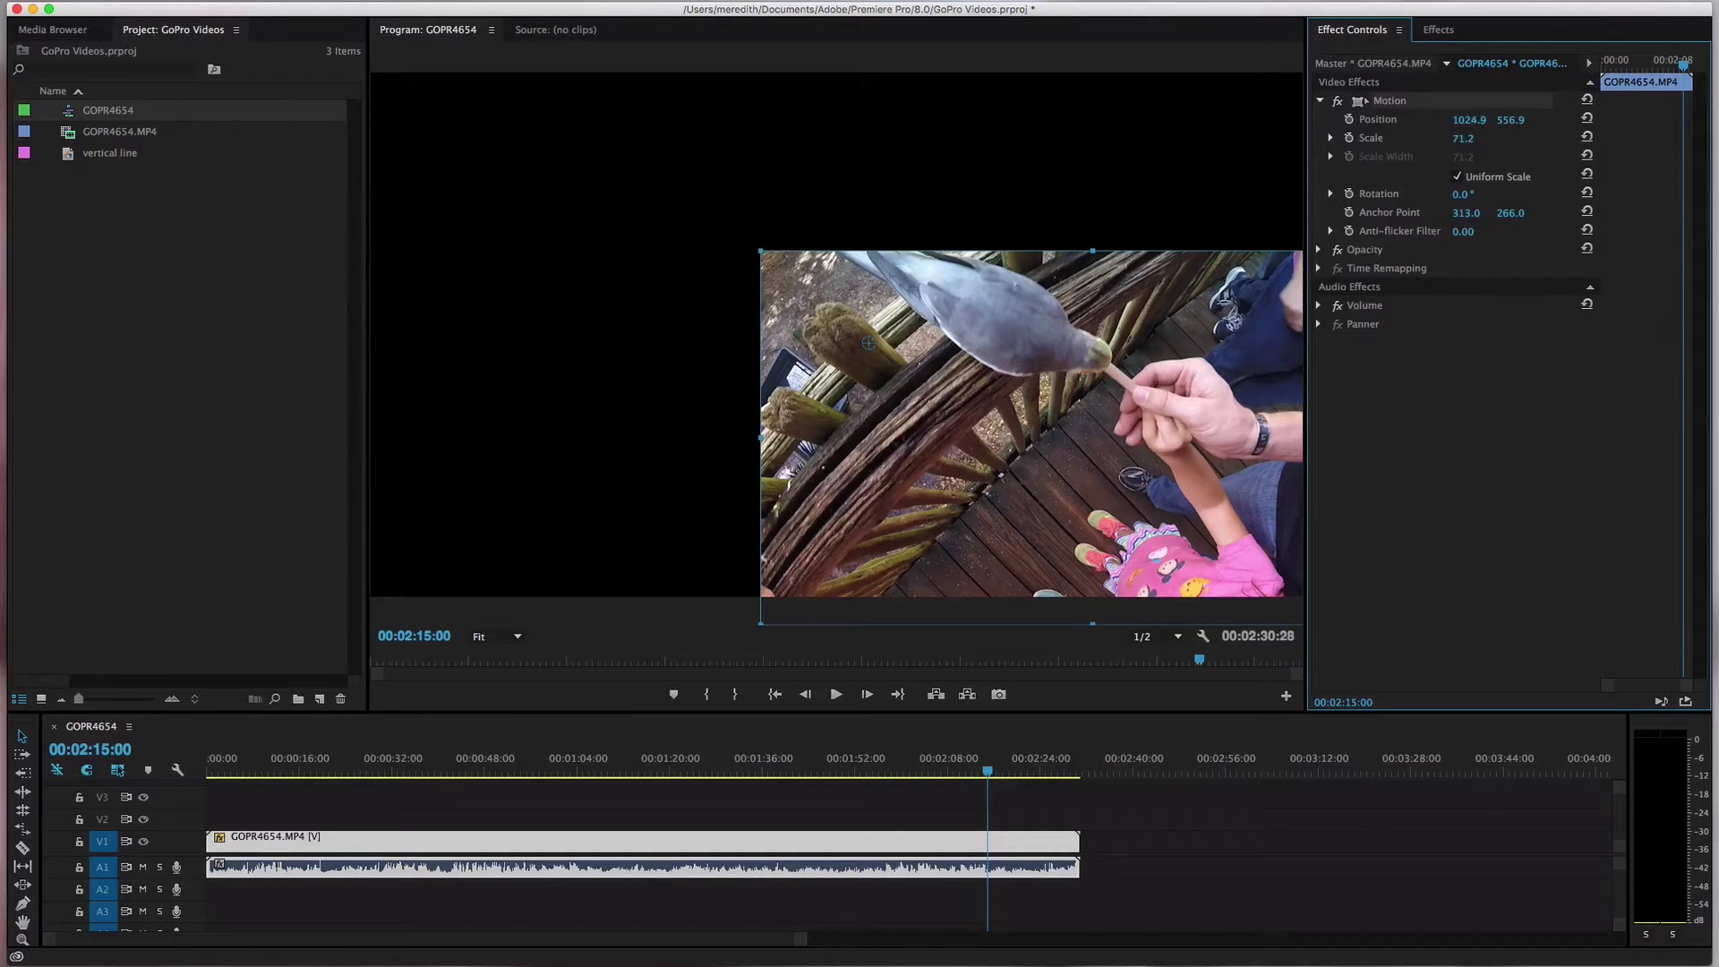
mouse_move(1468, 120)
left_mouse_down()
mouse_move(1405, 120)
mouse_move(1468, 120)
left_mouse_up()
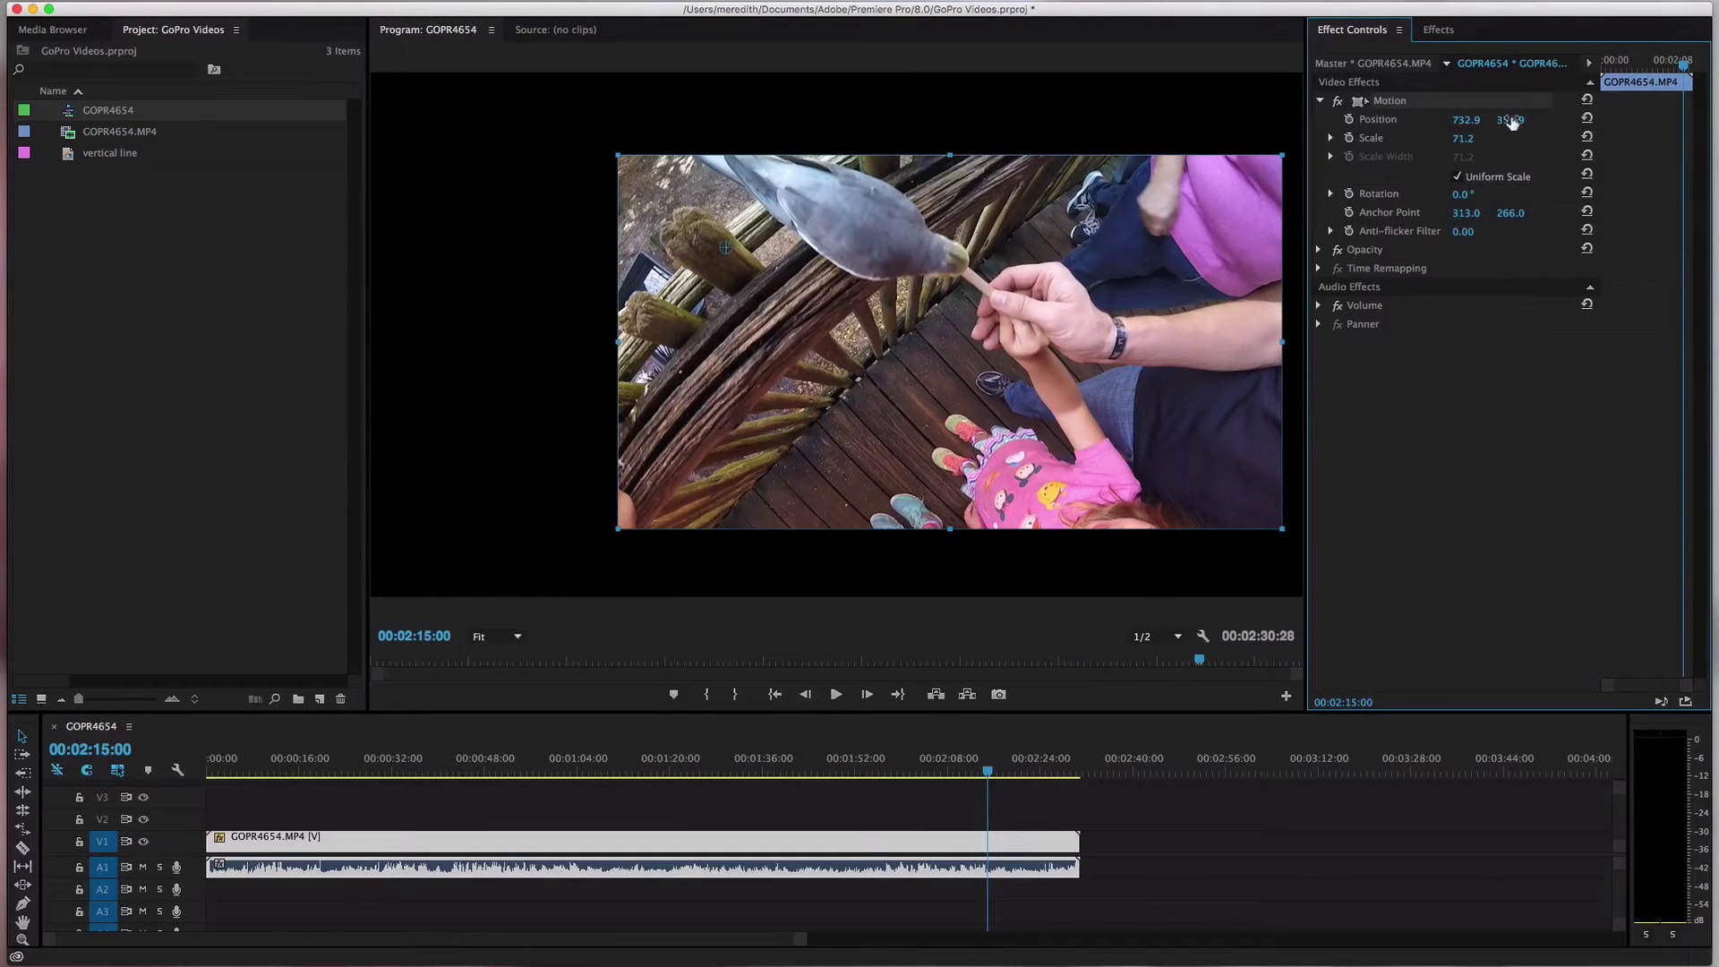
left_click_drag(1459, 195, 1513, 194)
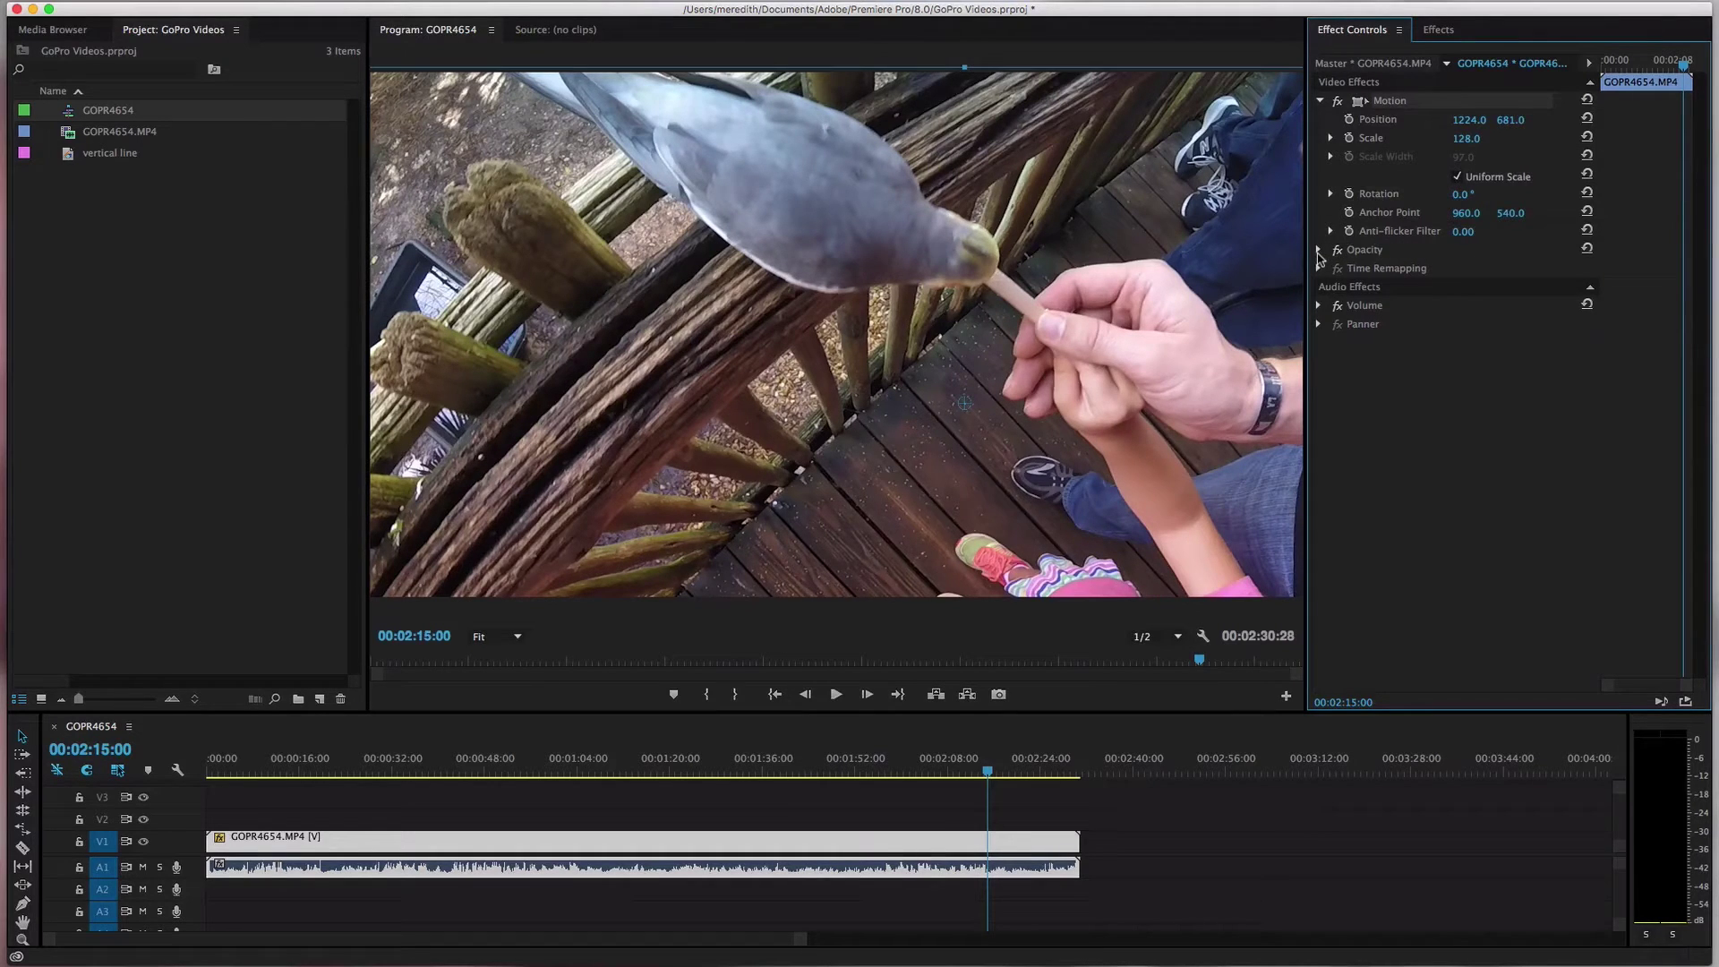
key("cmd+s")
Lower the clip's Opacity and raise it back, then reveal its Volume settings at 0.0 dB
left_click(1318, 251)
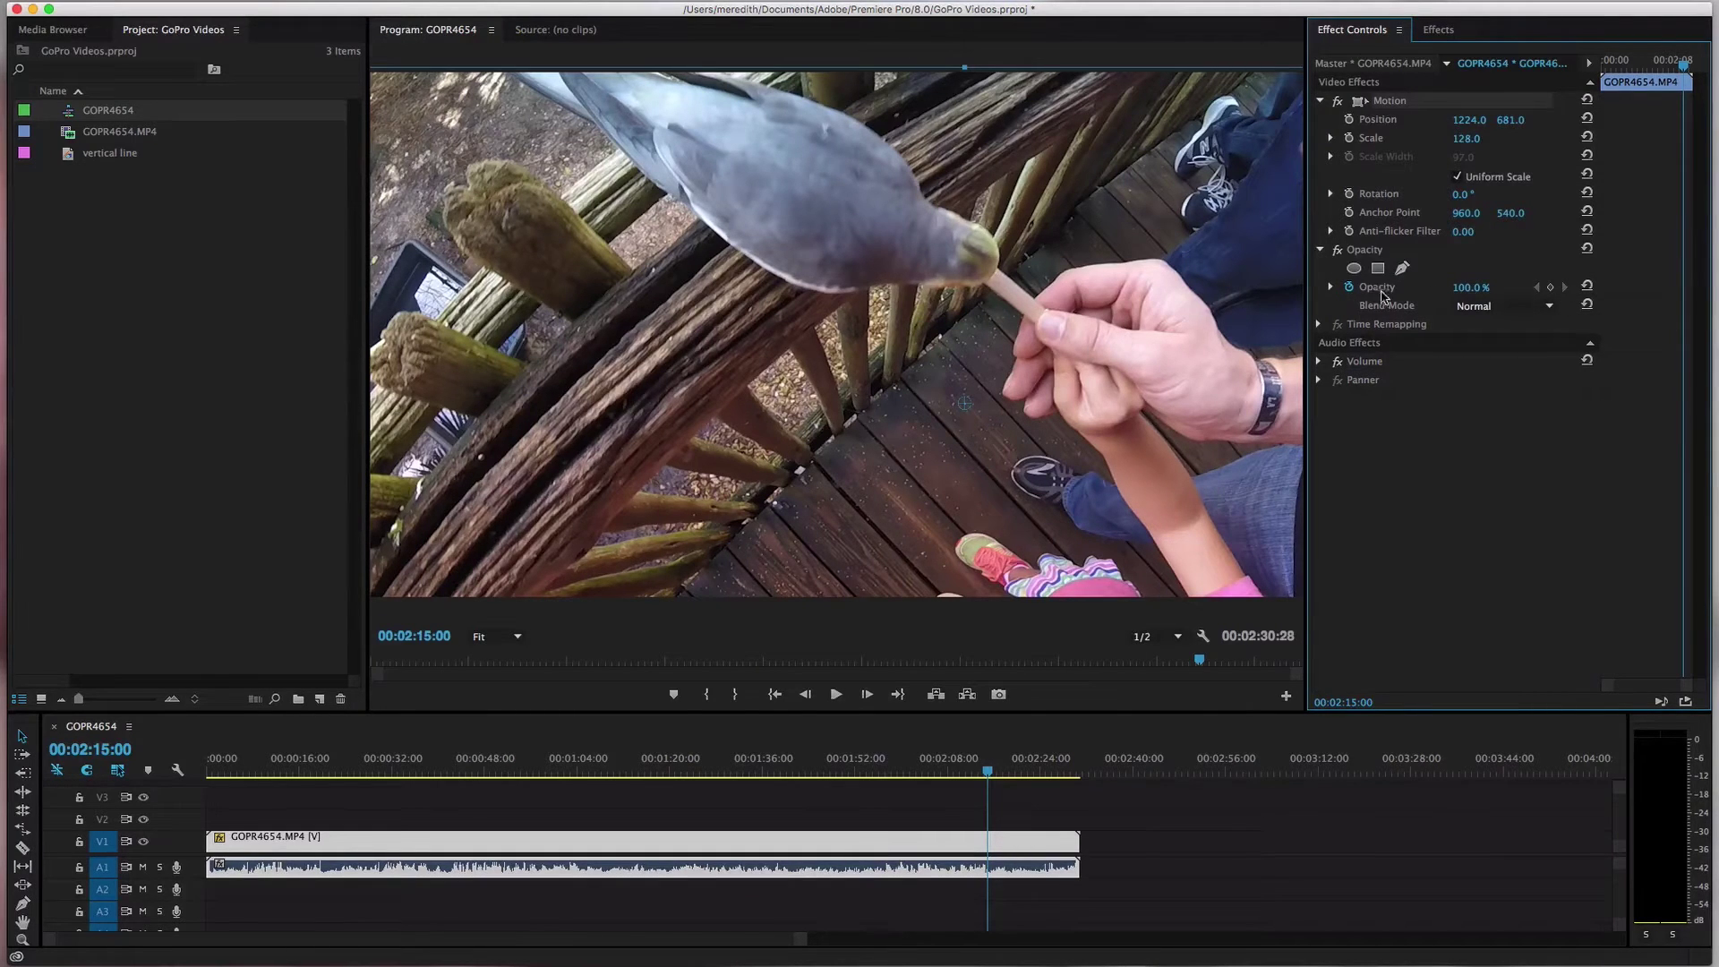
left_click_drag(1470, 287, 1429, 288)
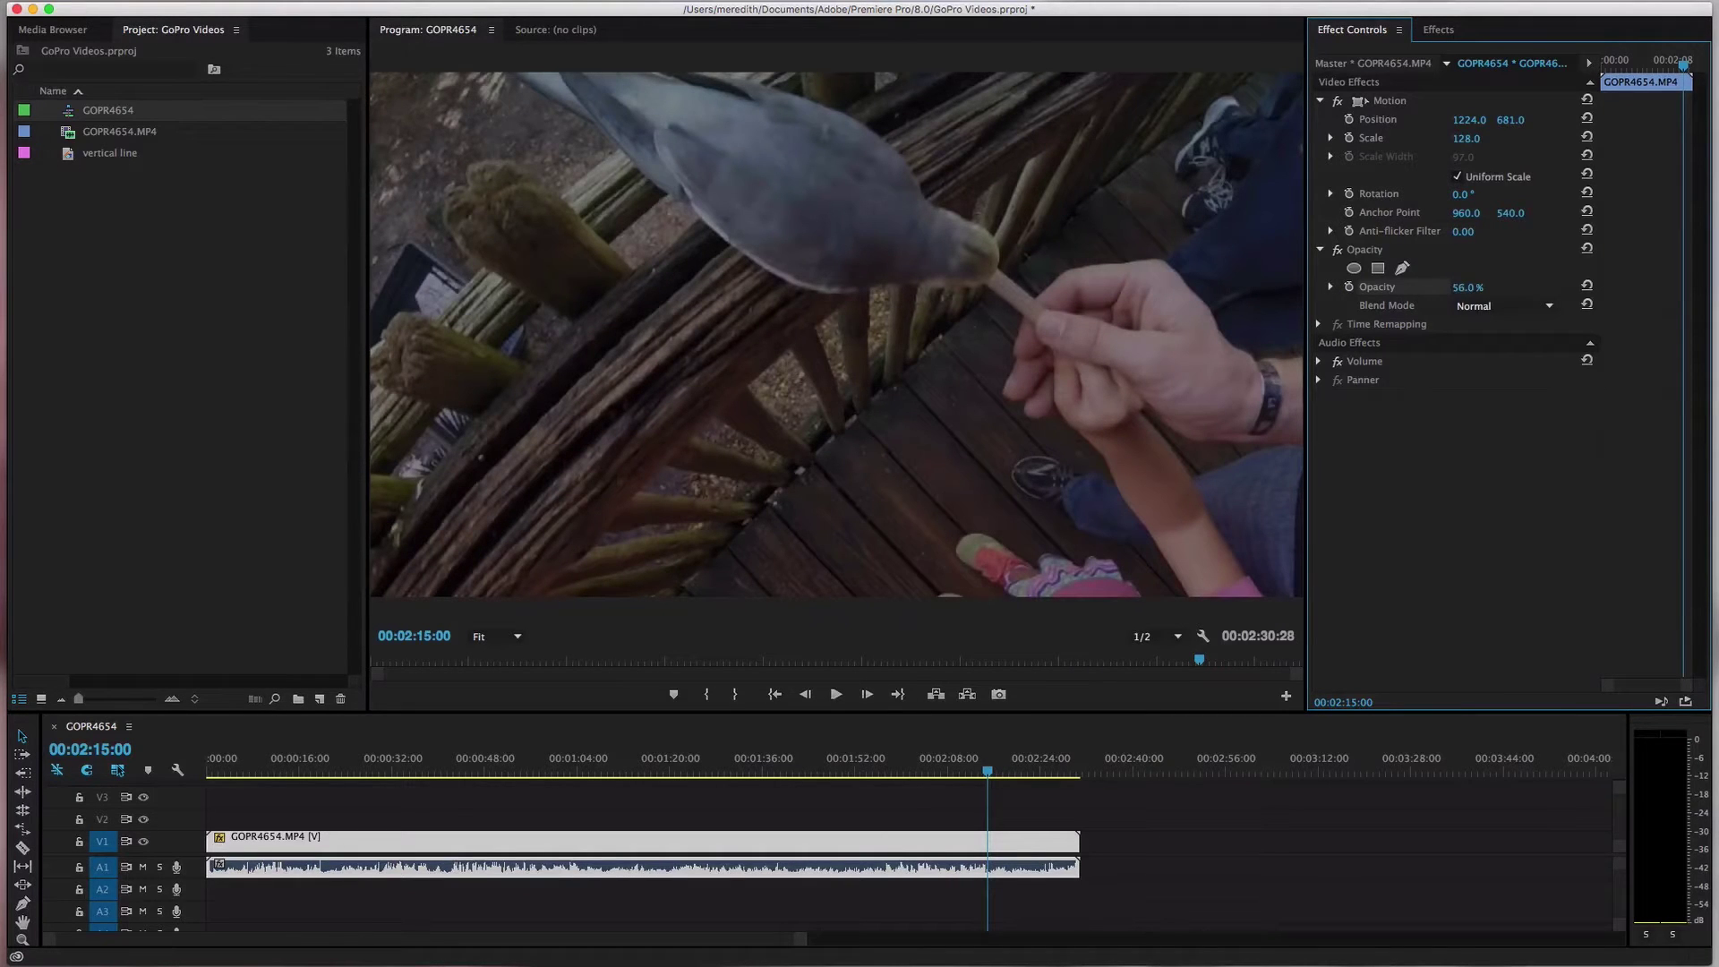
left_click_drag(1429, 287, 1433, 288)
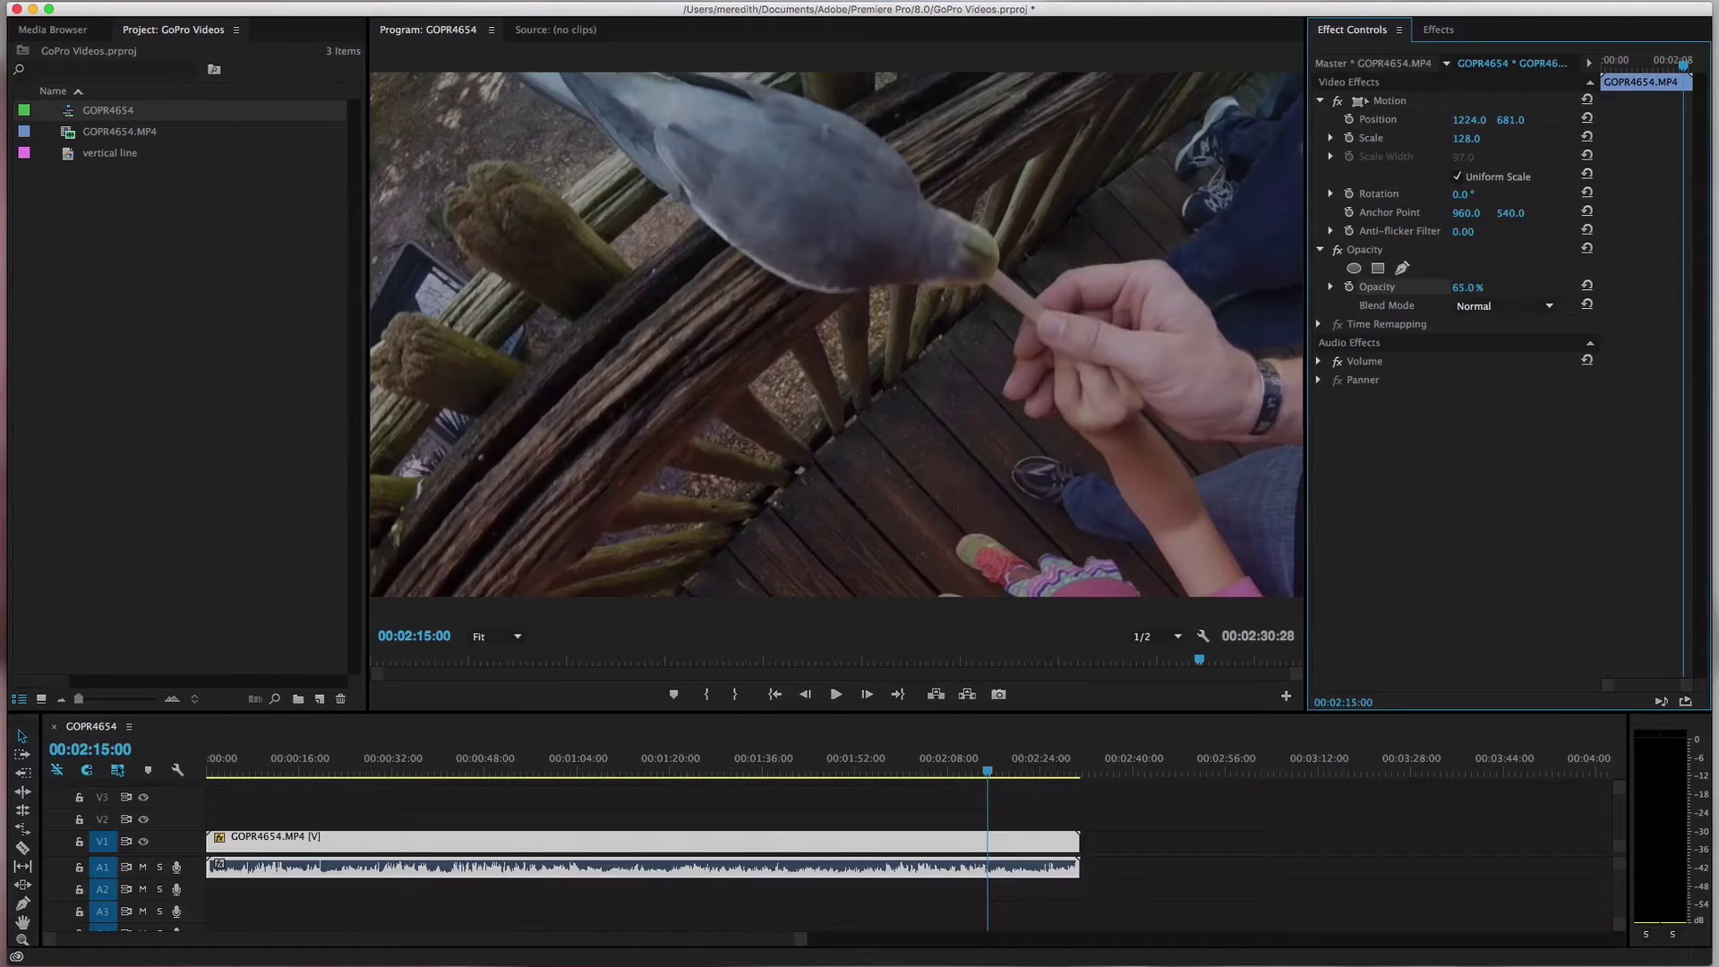
left_click(1320, 250)
left_click(1319, 306)
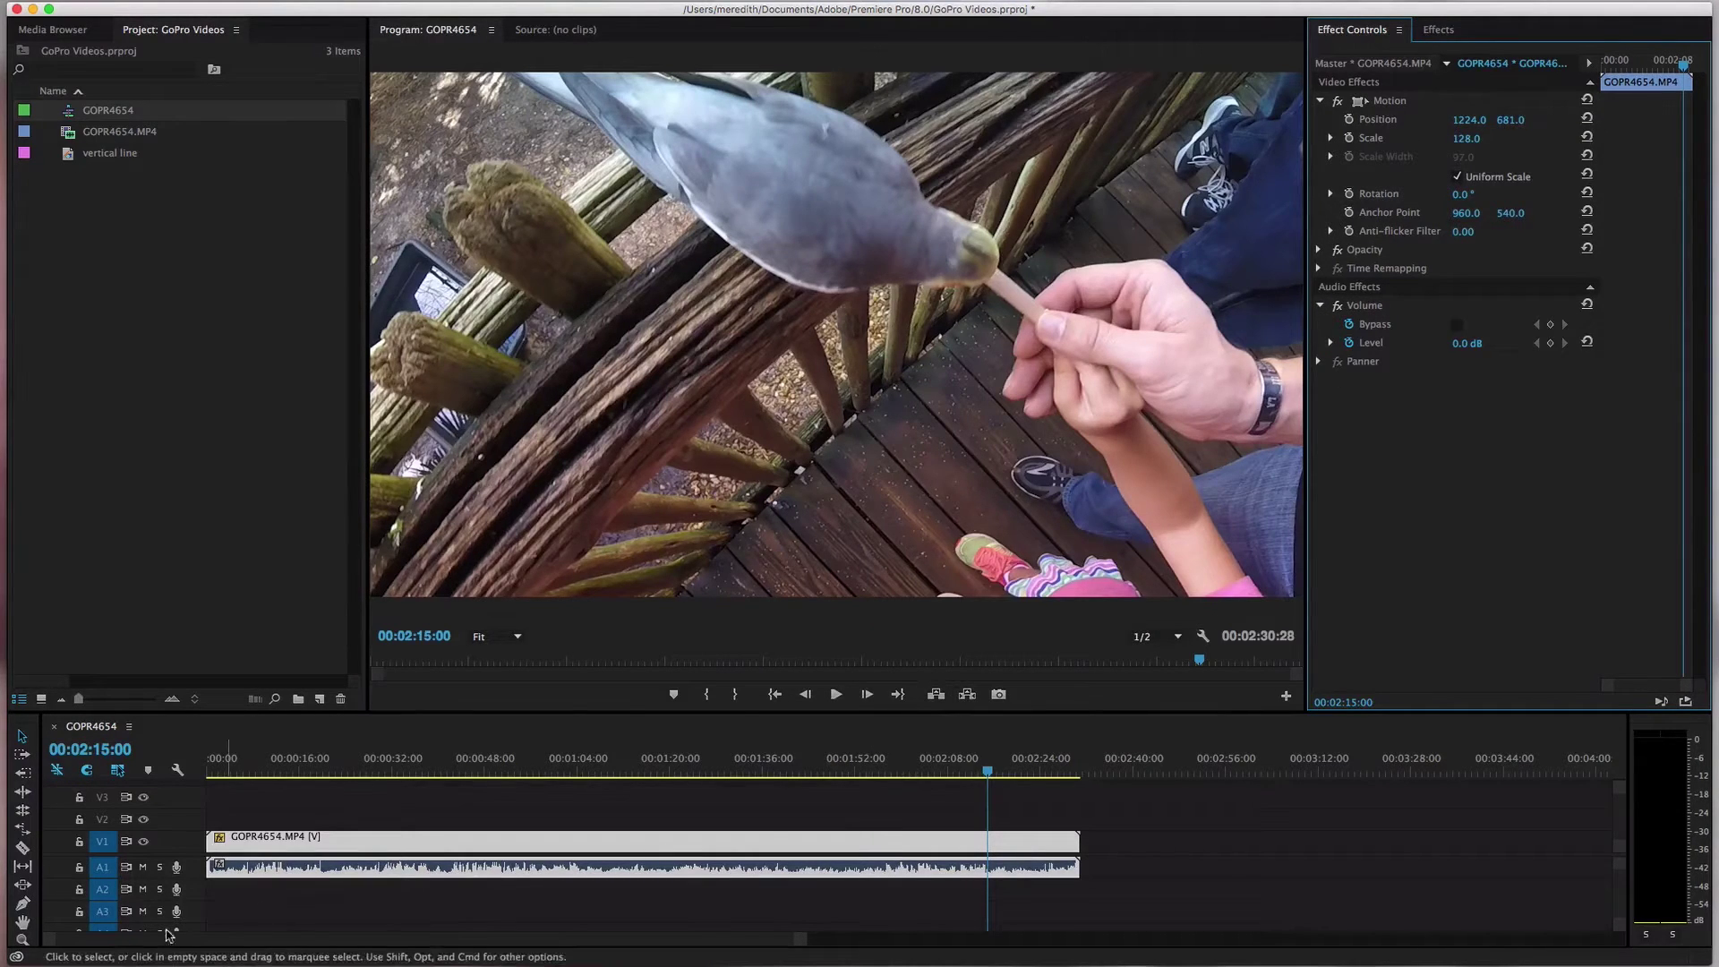
Make the A1 audio track taller and reselect the audio clip
left_click_drag(187, 877, 185, 912)
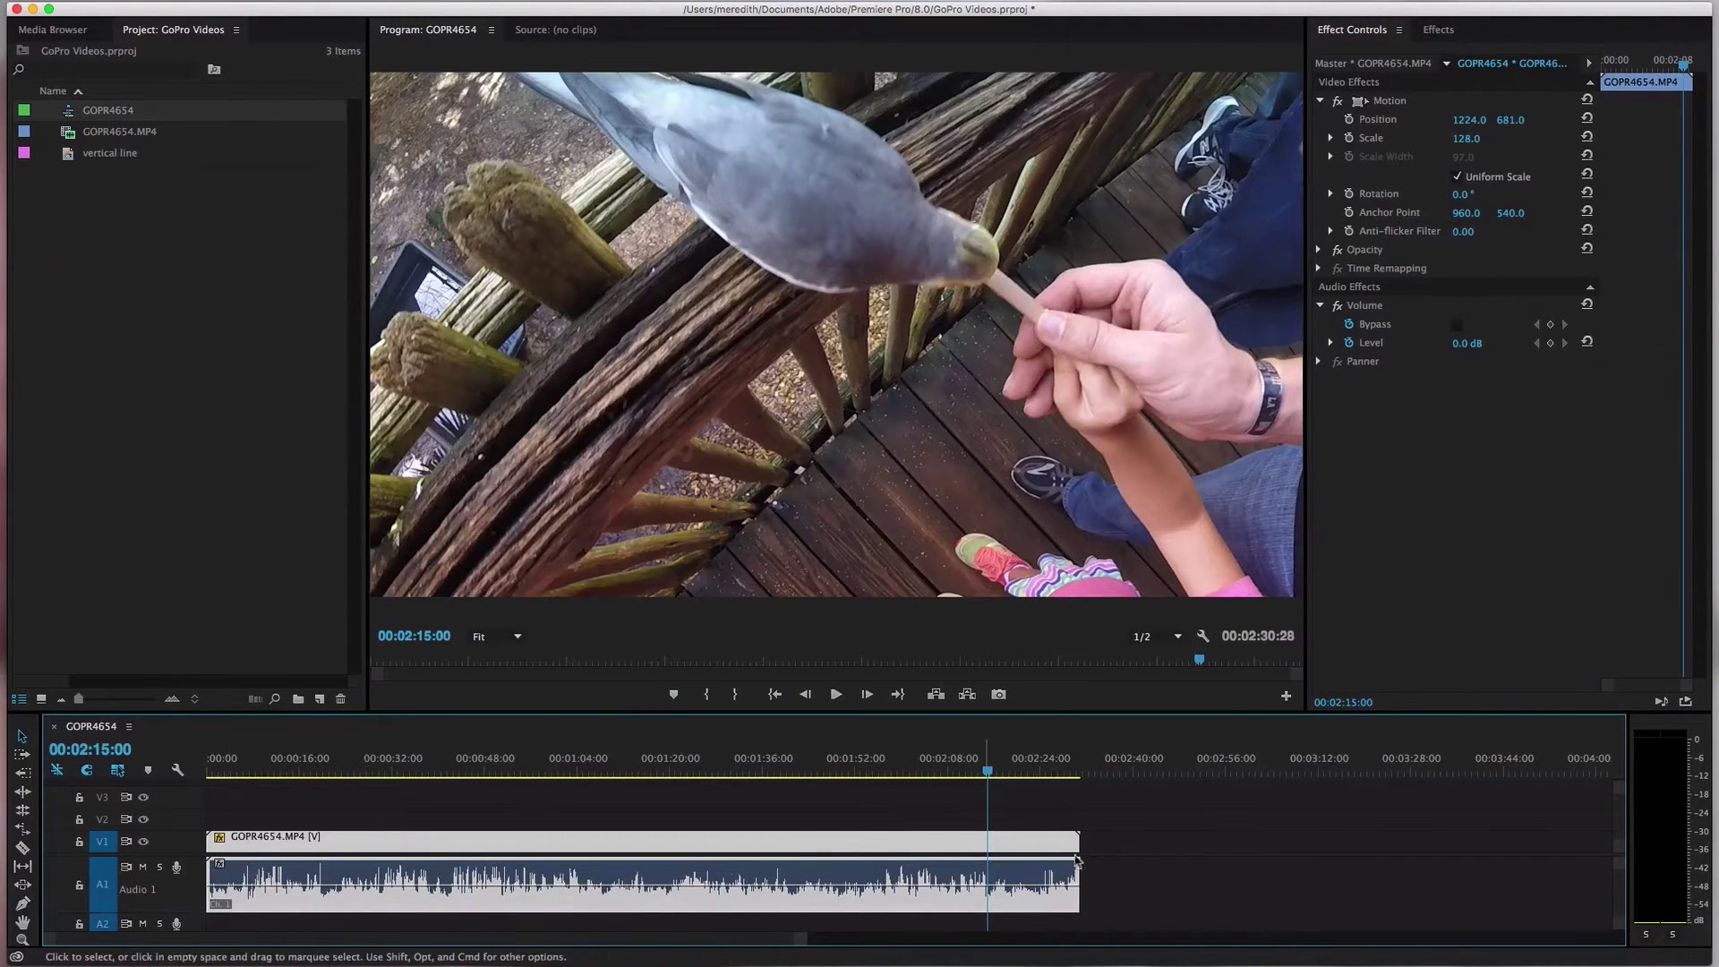
left_click(1145, 861)
left_click(1044, 882)
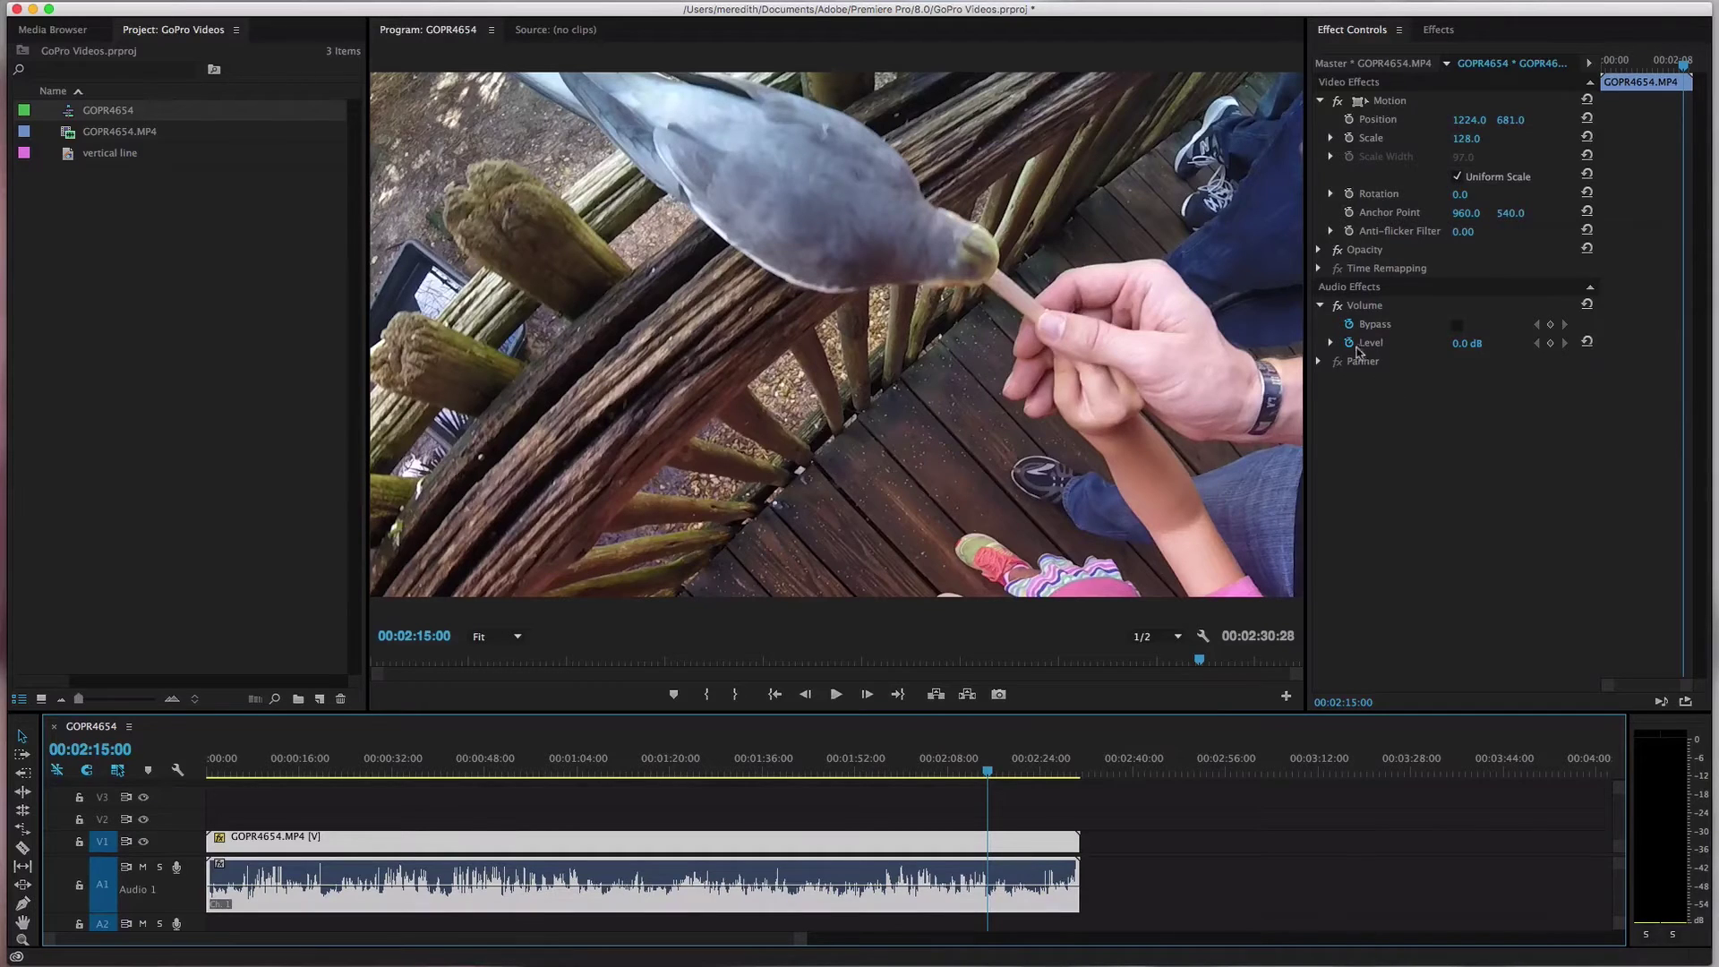
Lower the clip's Volume Level to -12.4 dB and play from about 00:02:01
left_click(1354, 350)
left_click_drag(1459, 346, 1437, 346)
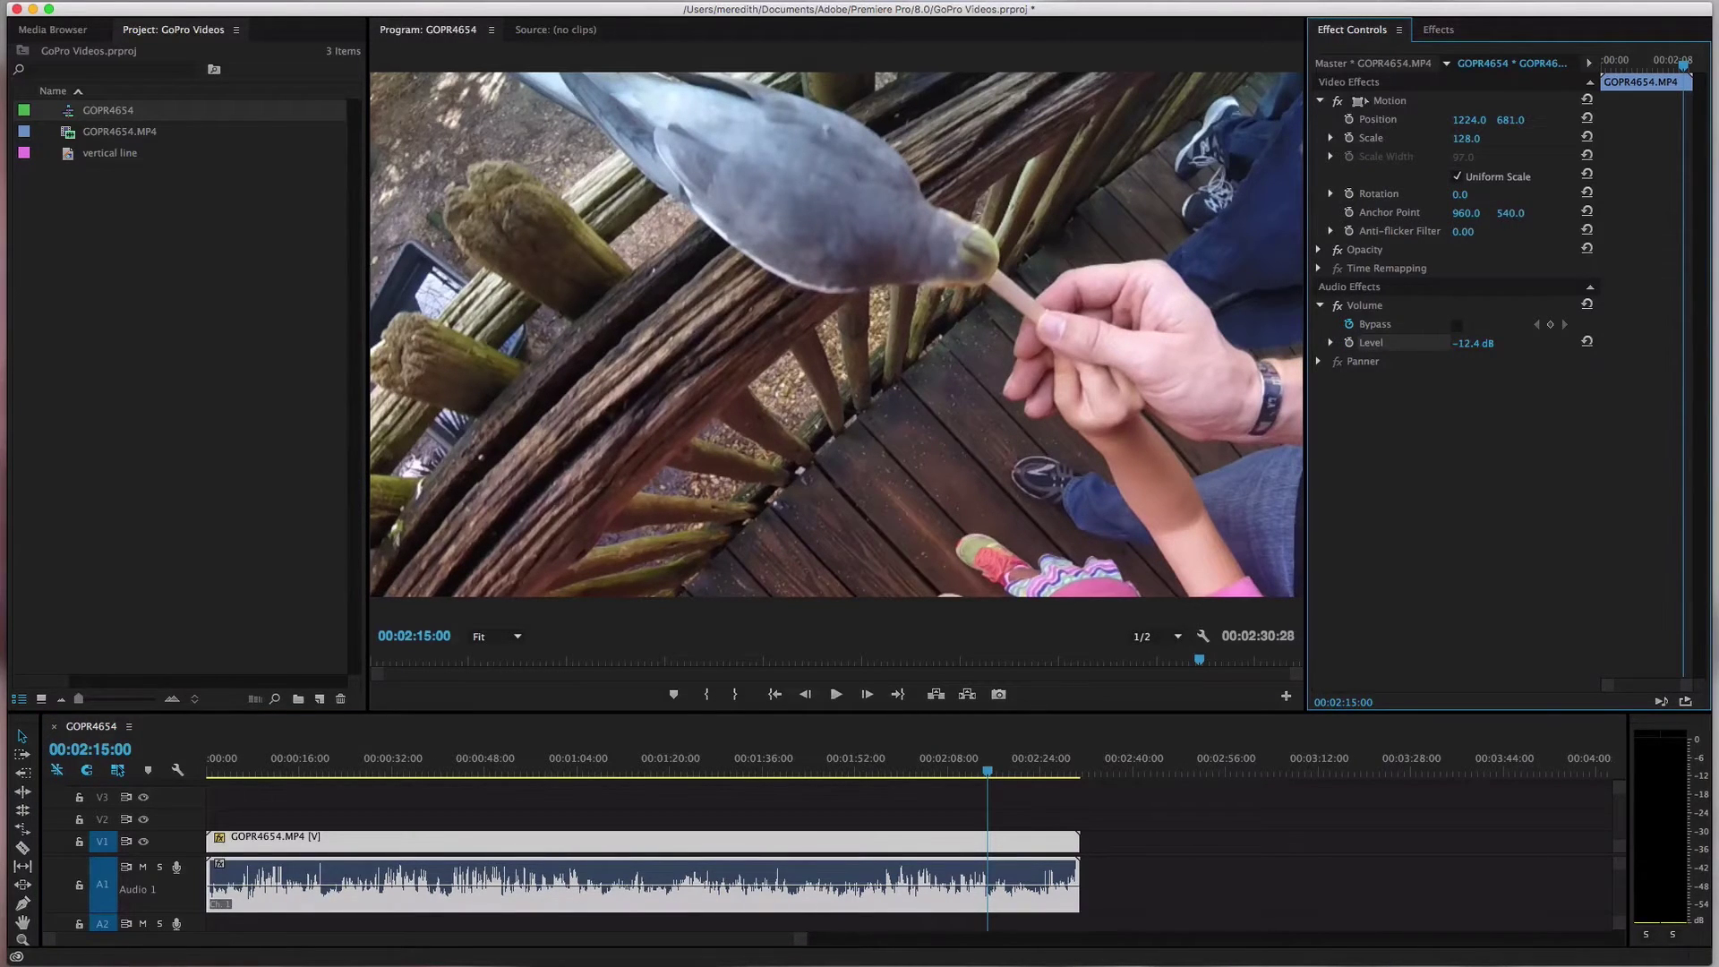
left_click(909, 764)
key("space")
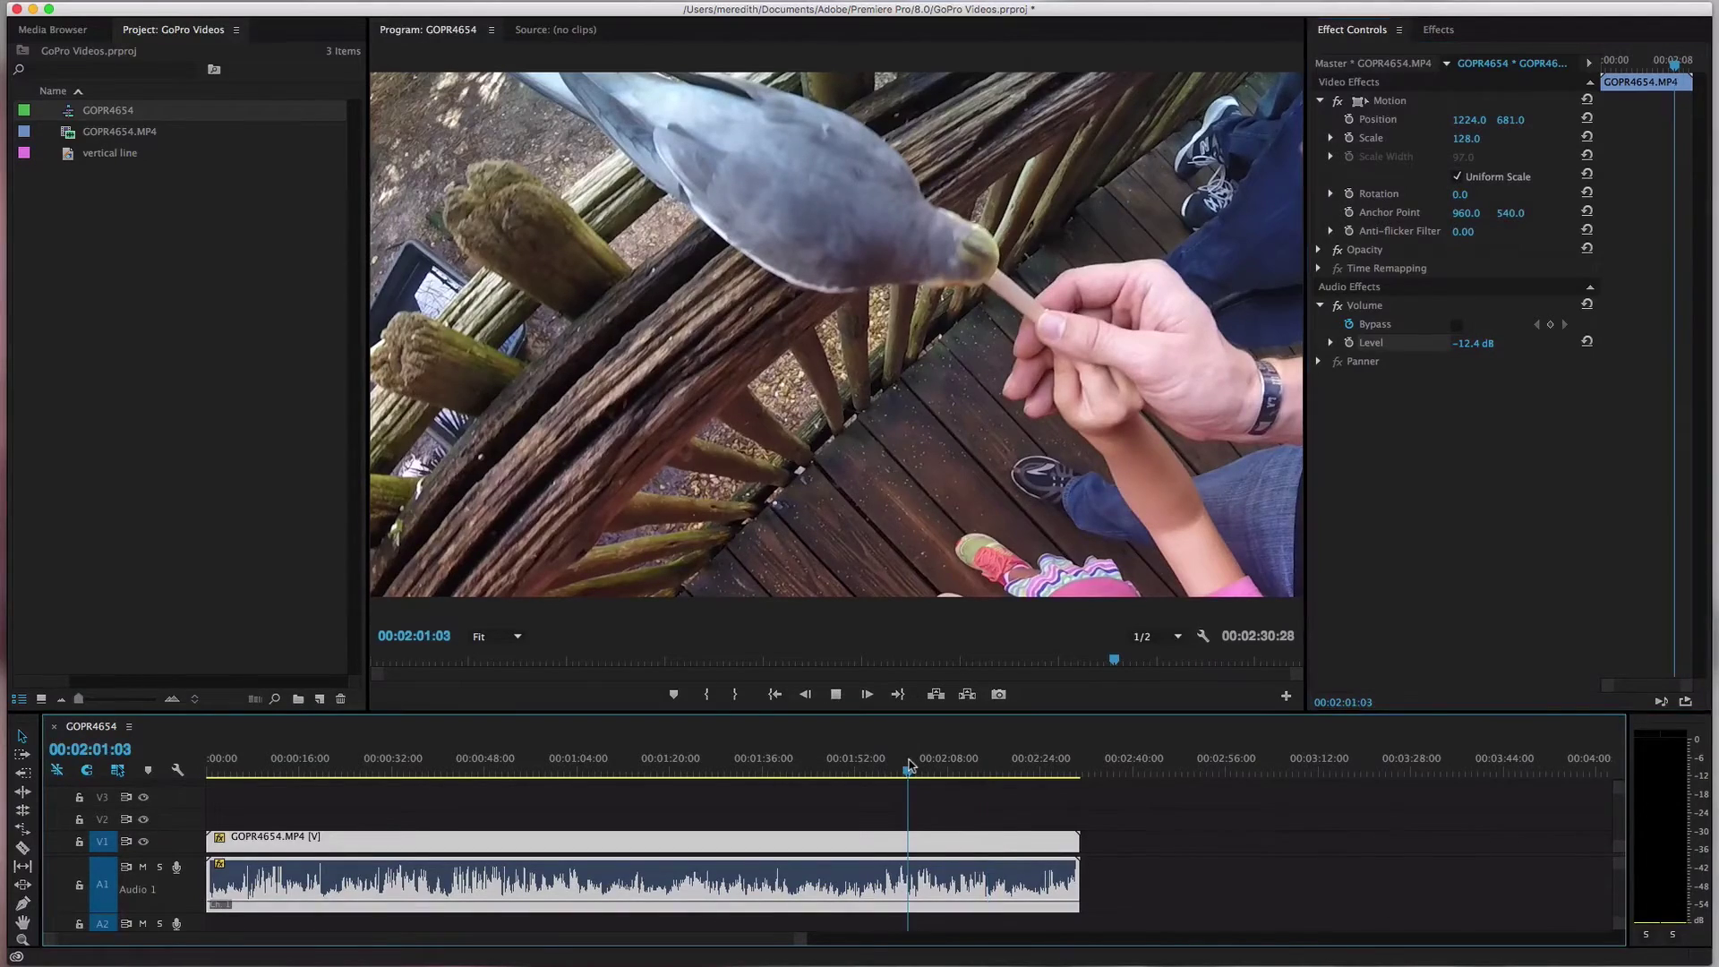
During playback, drag Volume Level down to -28.2 dB, keyframing it at 00:02:17:06
mouse_move(1472, 343)
left_mouse_down()
mouse_move(1435, 349)
mouse_move(1489, 349)
left_mouse_up()
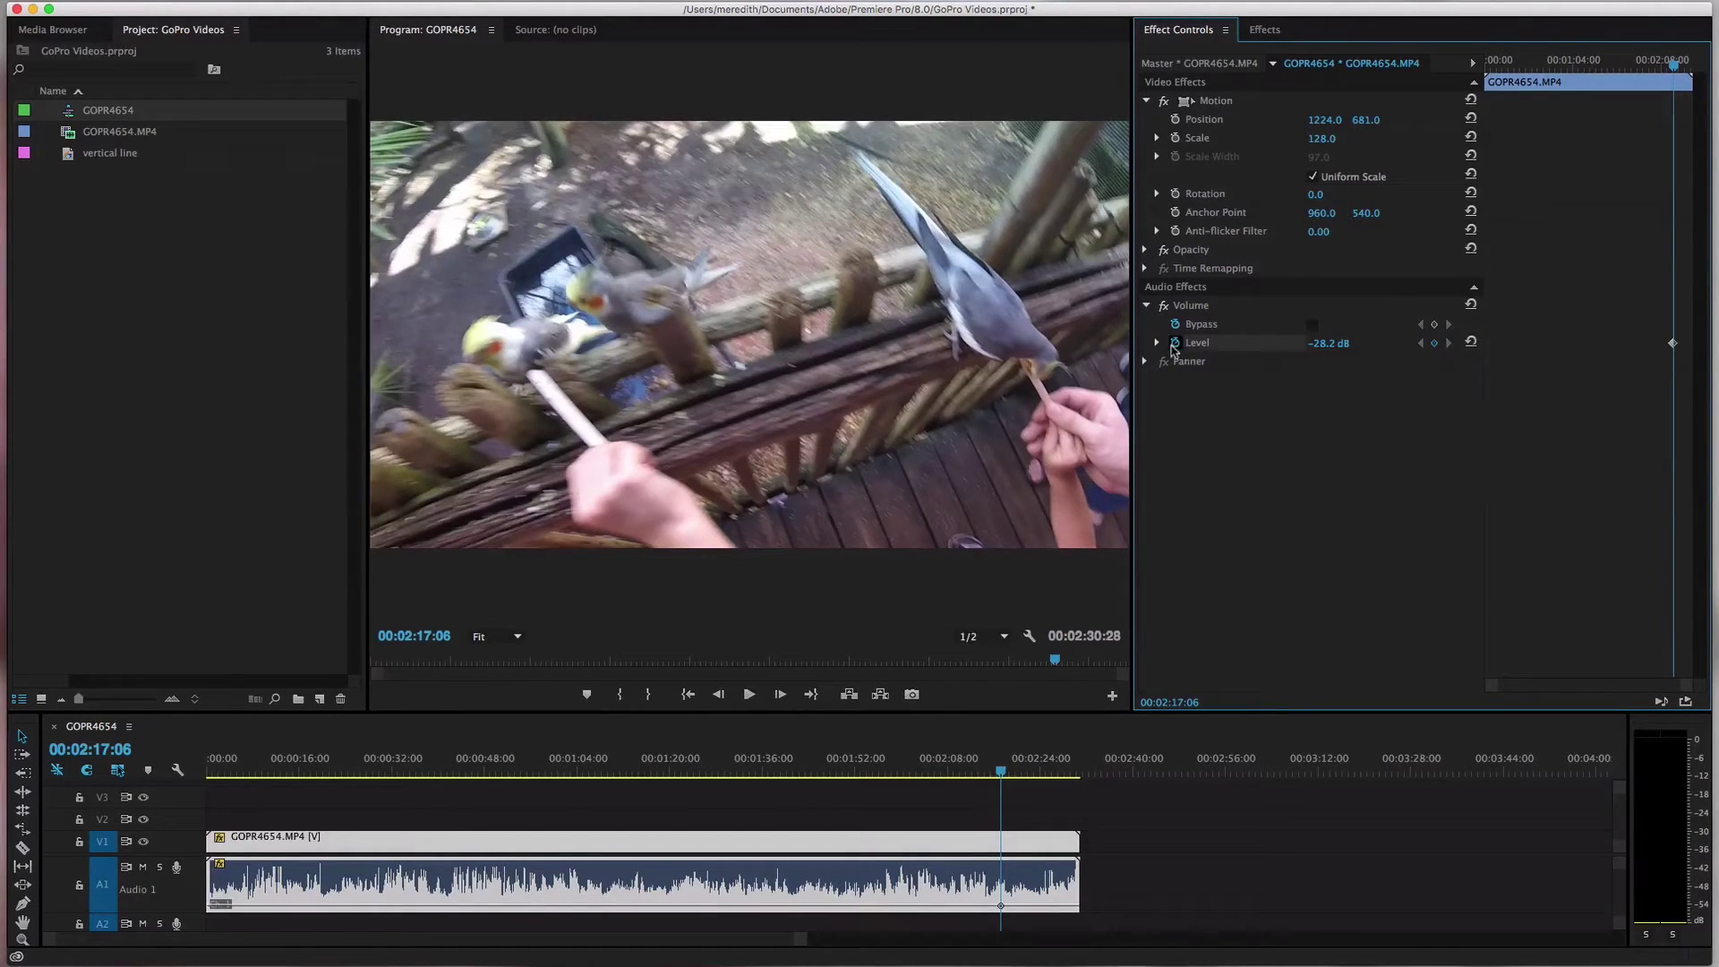
Drop the volume Level to -40.6 dB and shift its keyframe slightly later
left_click_drag(1328, 343, 1221, 342)
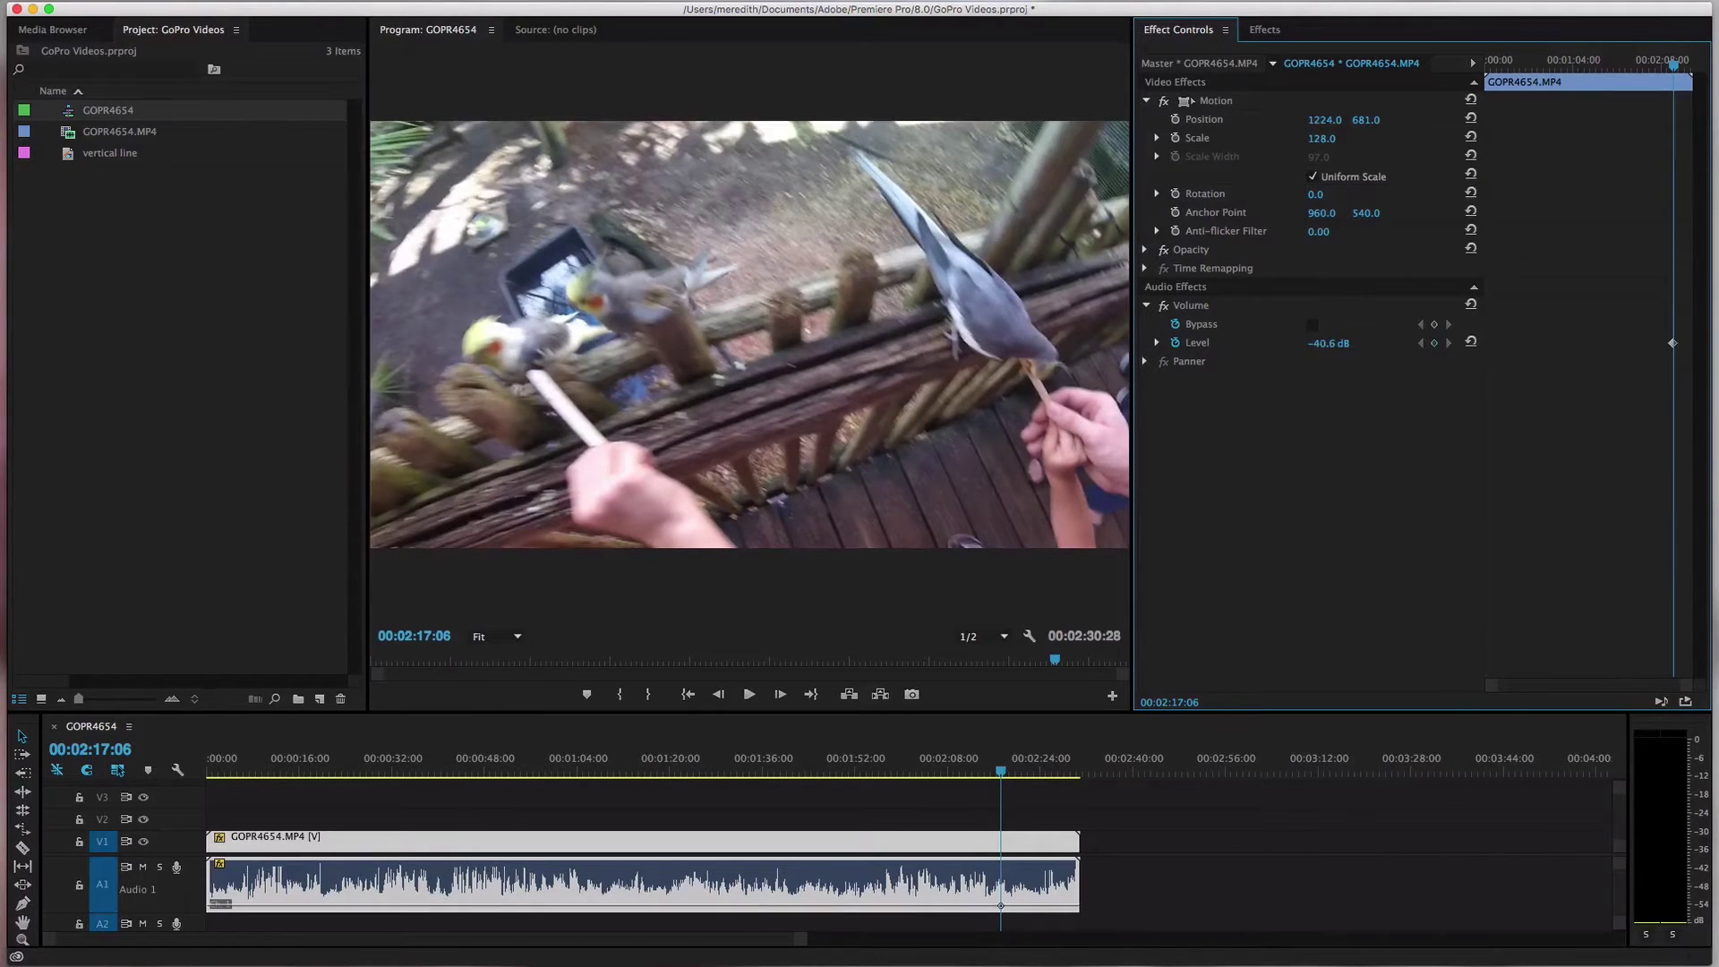
left_click(1672, 344)
left_click_drag(1672, 346, 1683, 350)
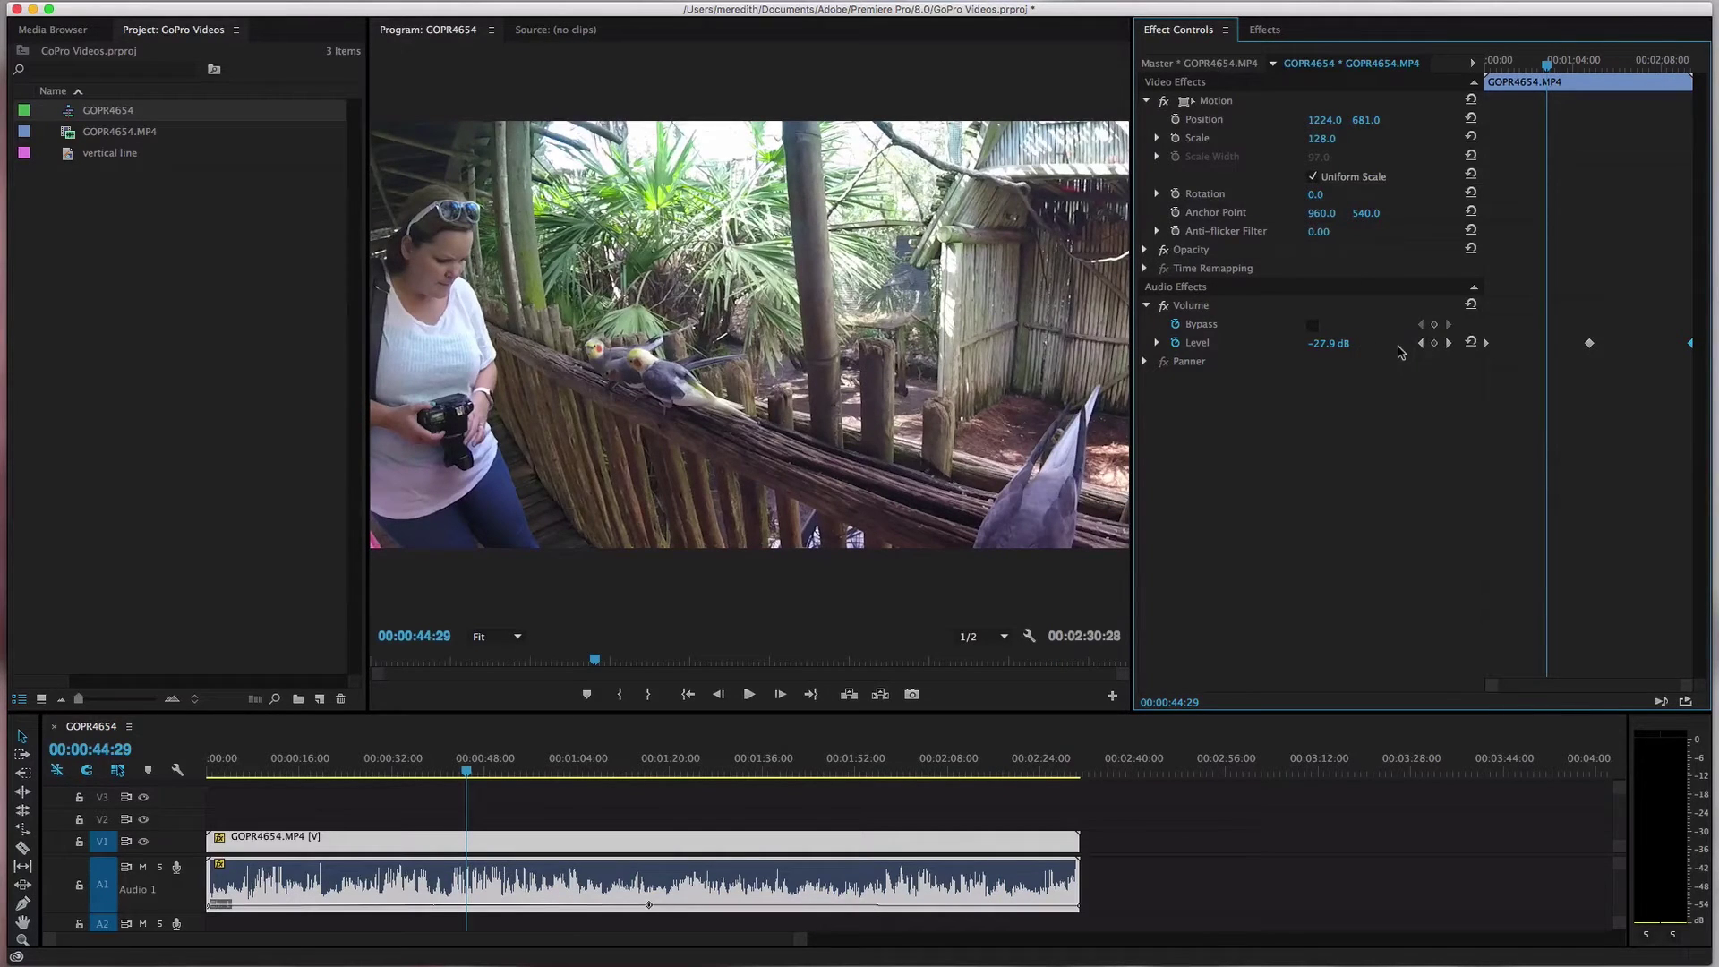
Replay the clip from the start to listen, then drag a volume keyframe off the Effect Controls timeline
key("Home")
key("space")
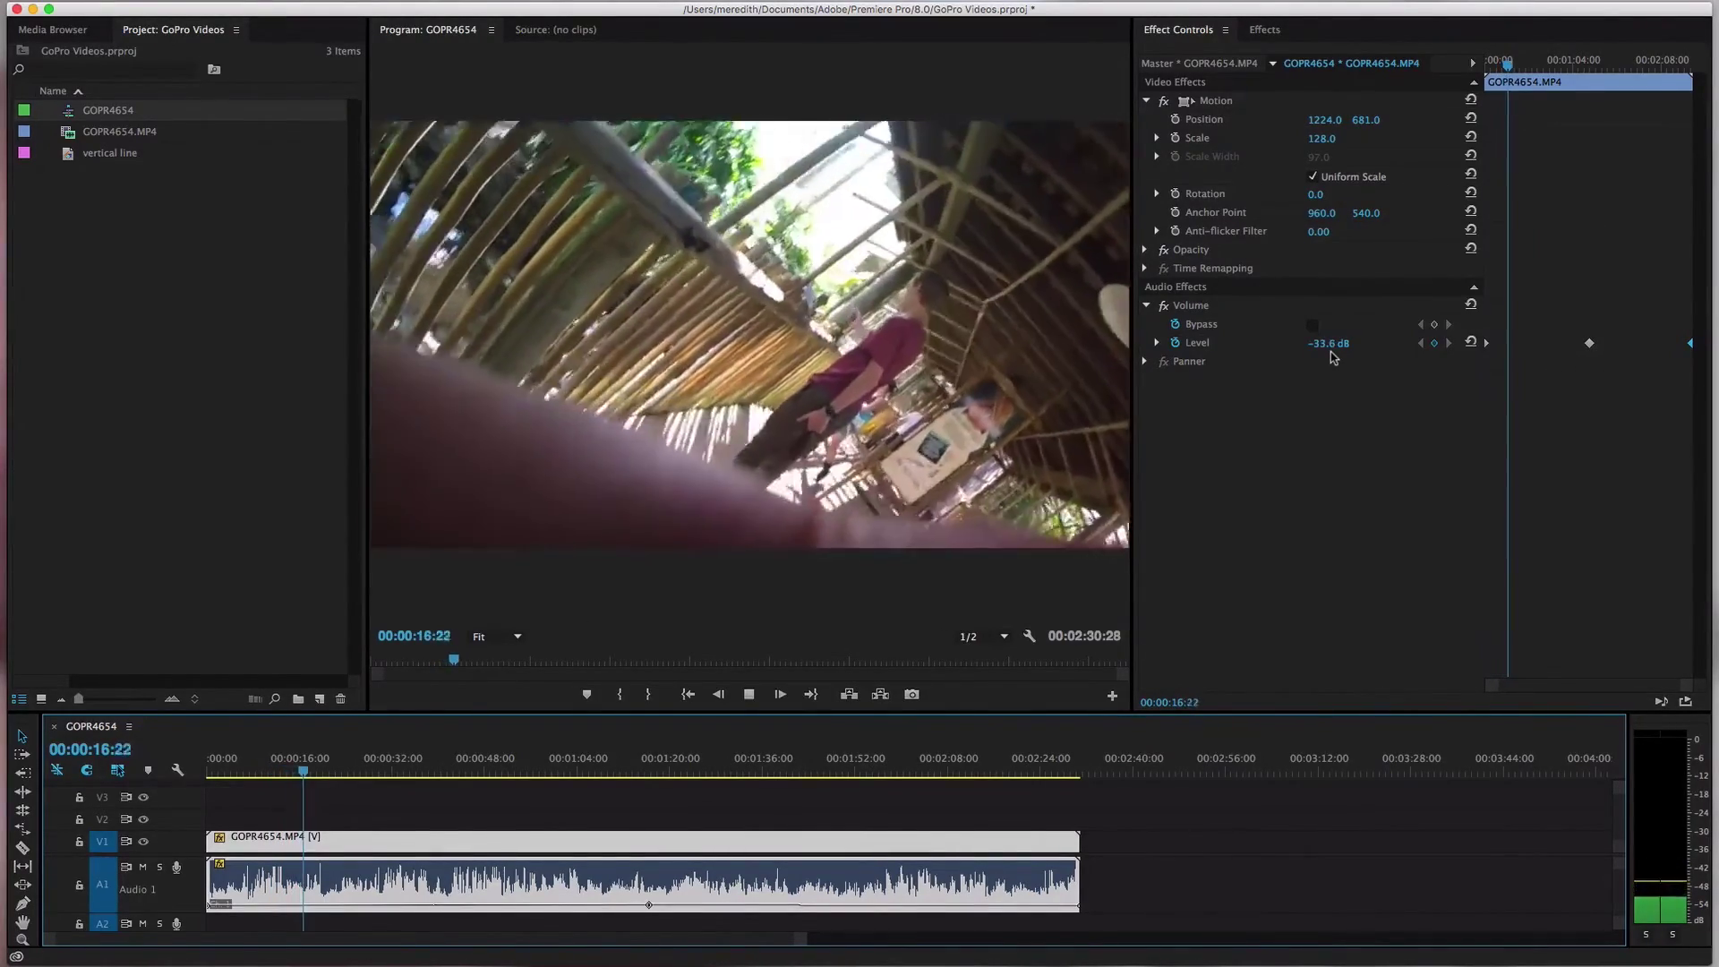
key("space")
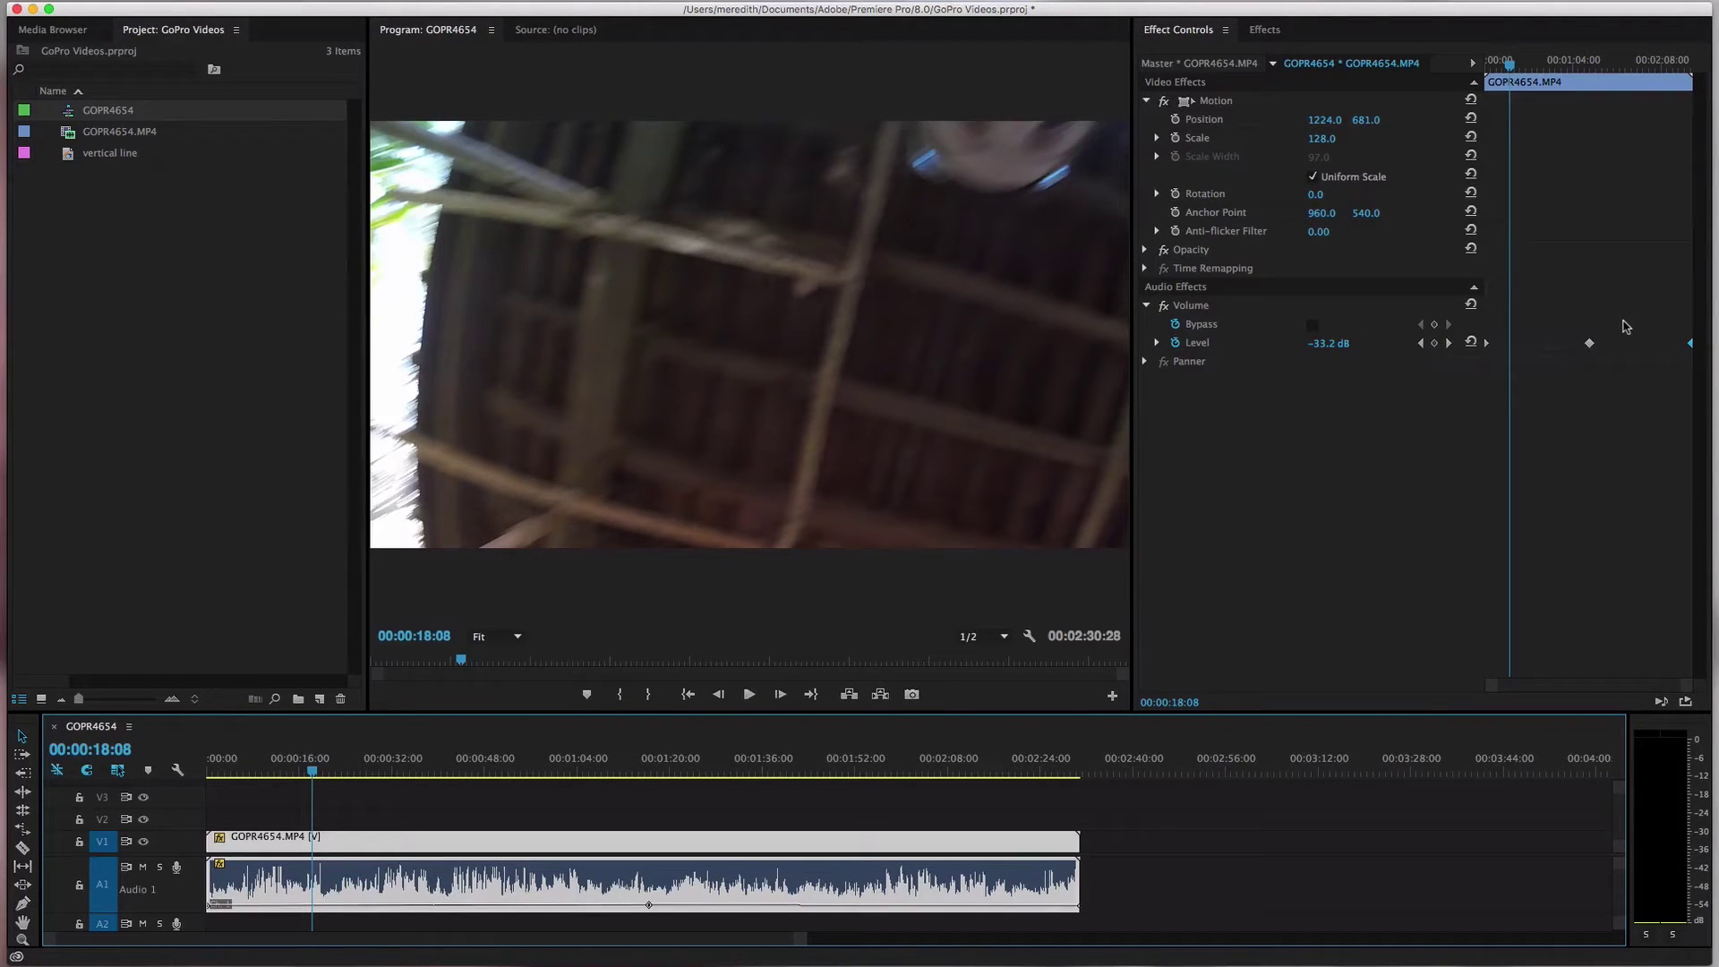
left_click(1676, 321)
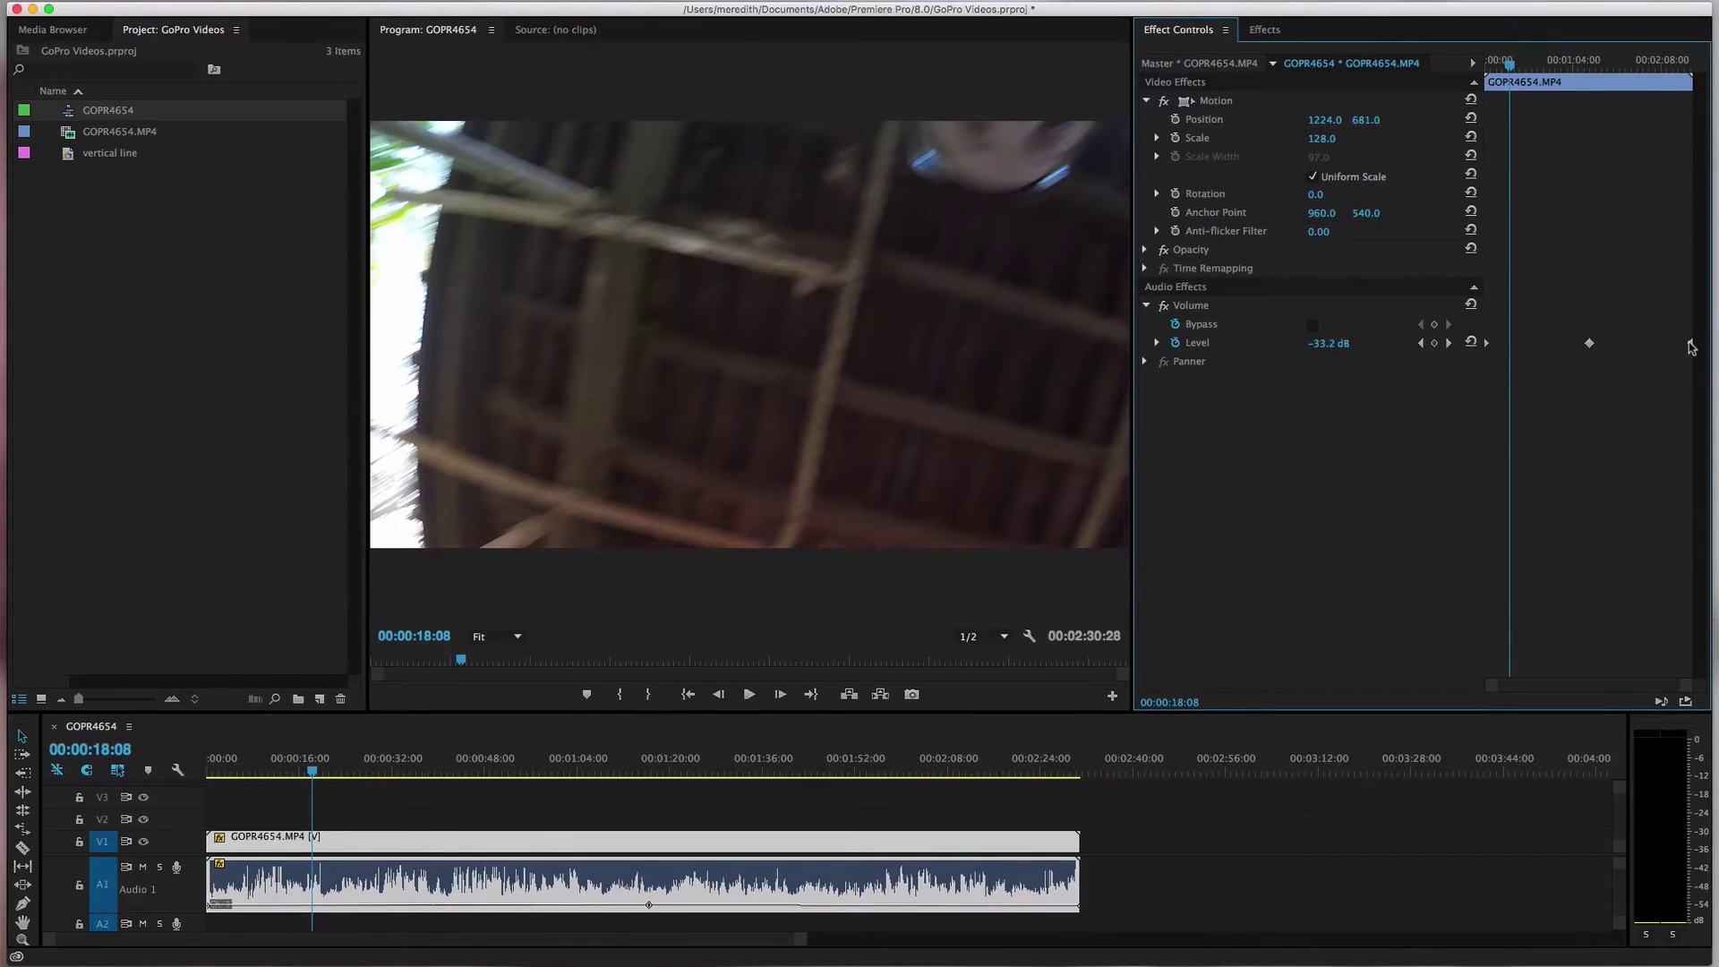
left_click_drag(1589, 344, 1491, 349)
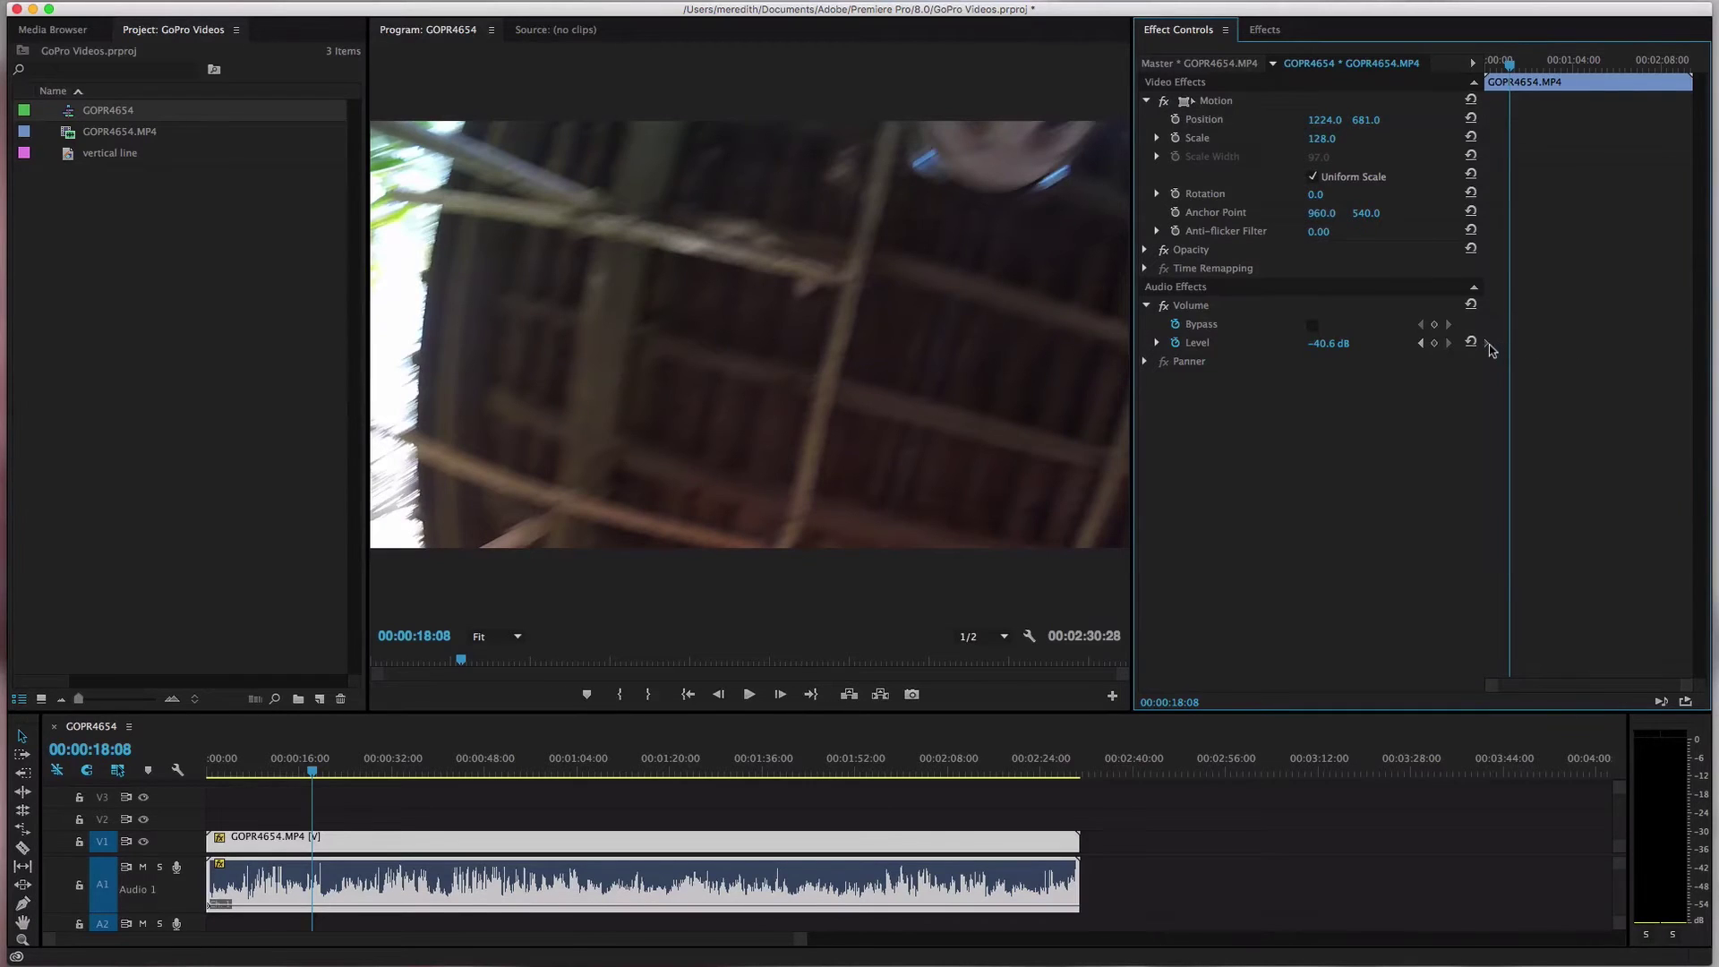
Switch off Level animation, set a lower constant volume, and nudge the video slightly right
left_click(1178, 347)
left_click_drag(1318, 343, 1333, 344)
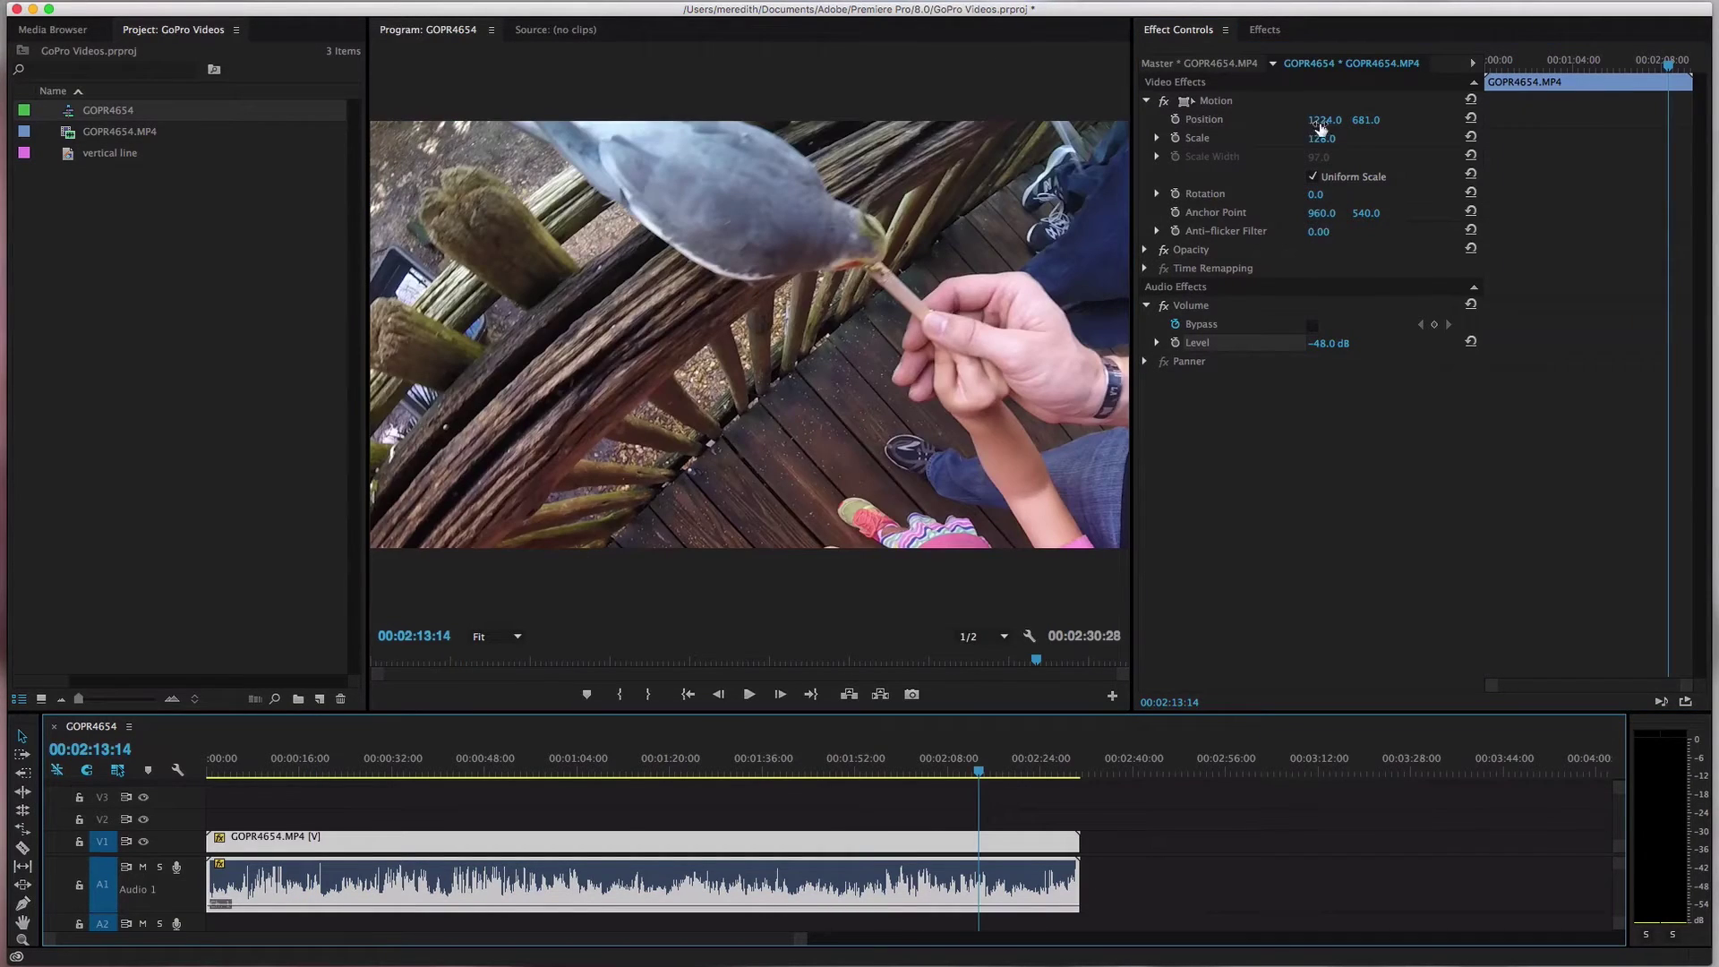
left_click_drag(1331, 127, 1333, 195)
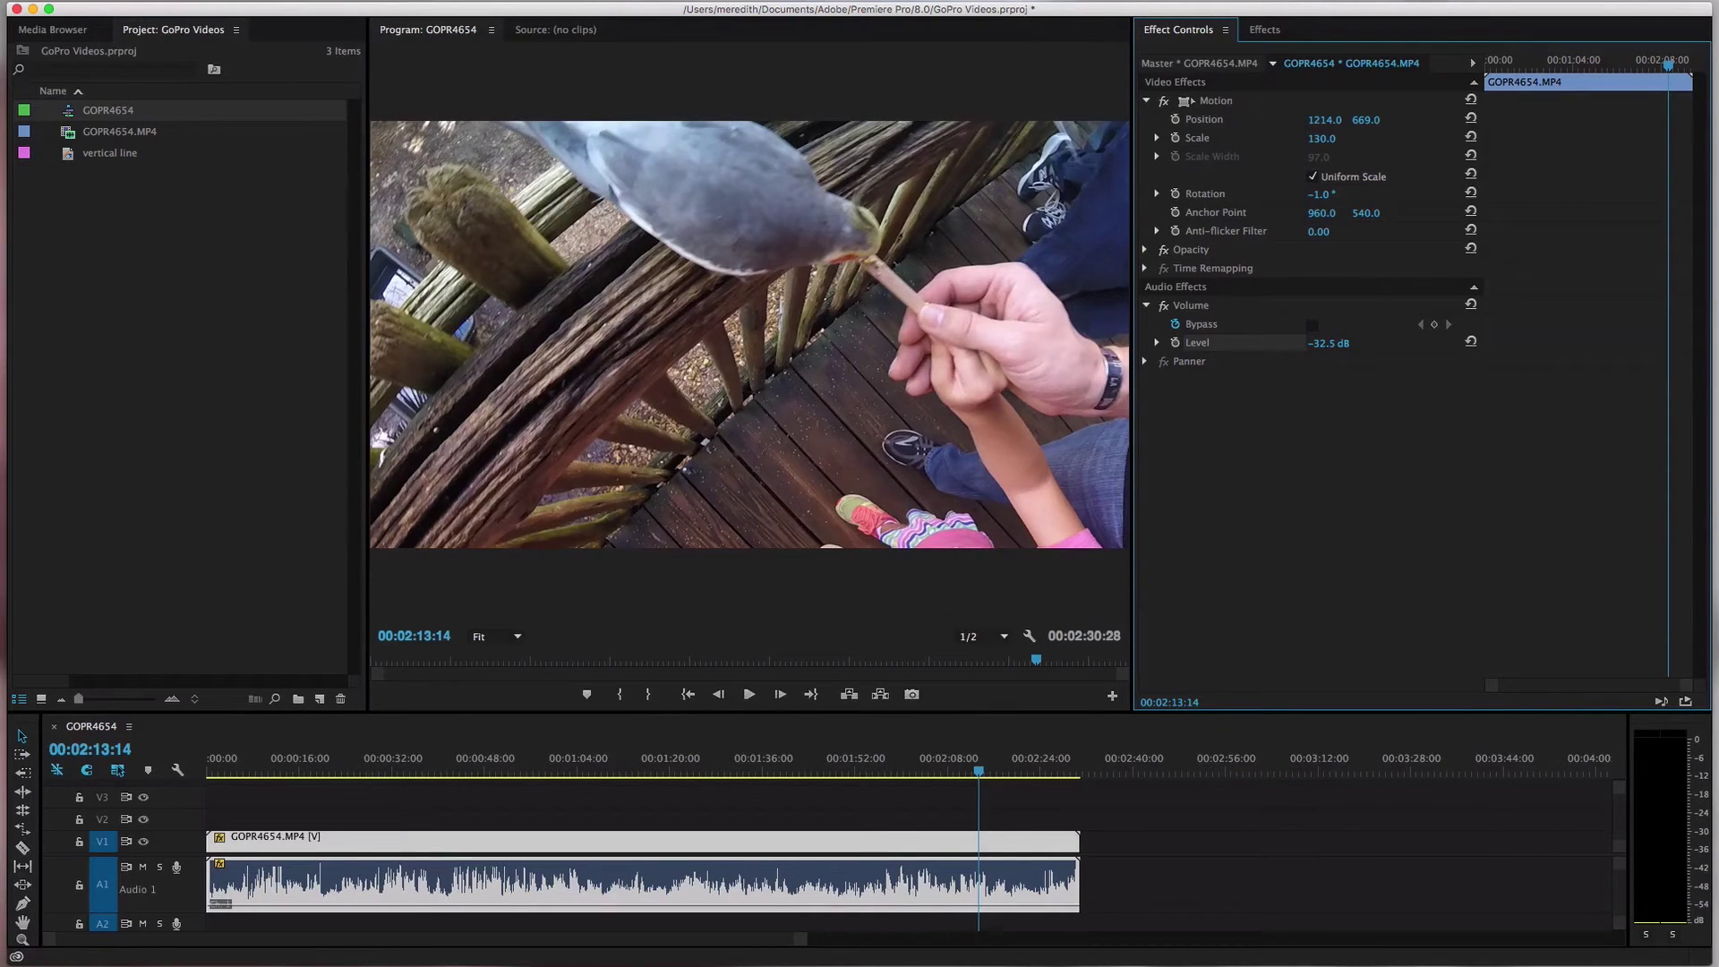
Show the Effects panel with its Presets folder
left_click(1267, 33)
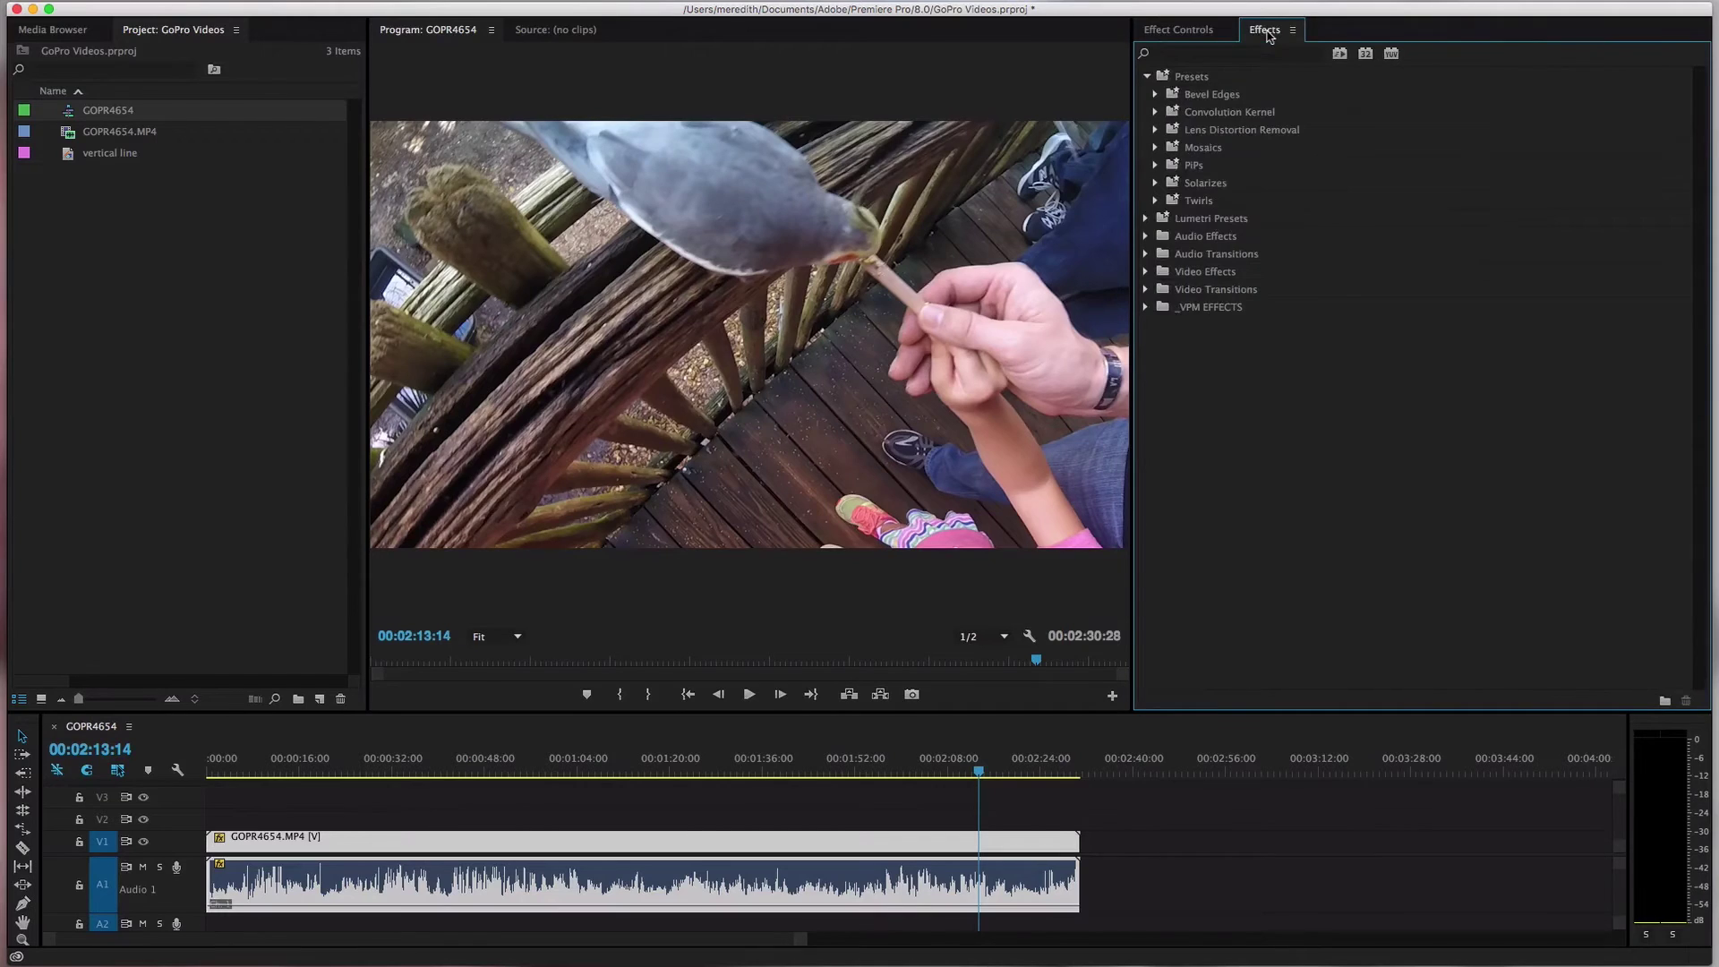
Expand Presets > Lens Distortion Removal > GoPro to list camera models, then switch to Finder
left_click(1149, 77)
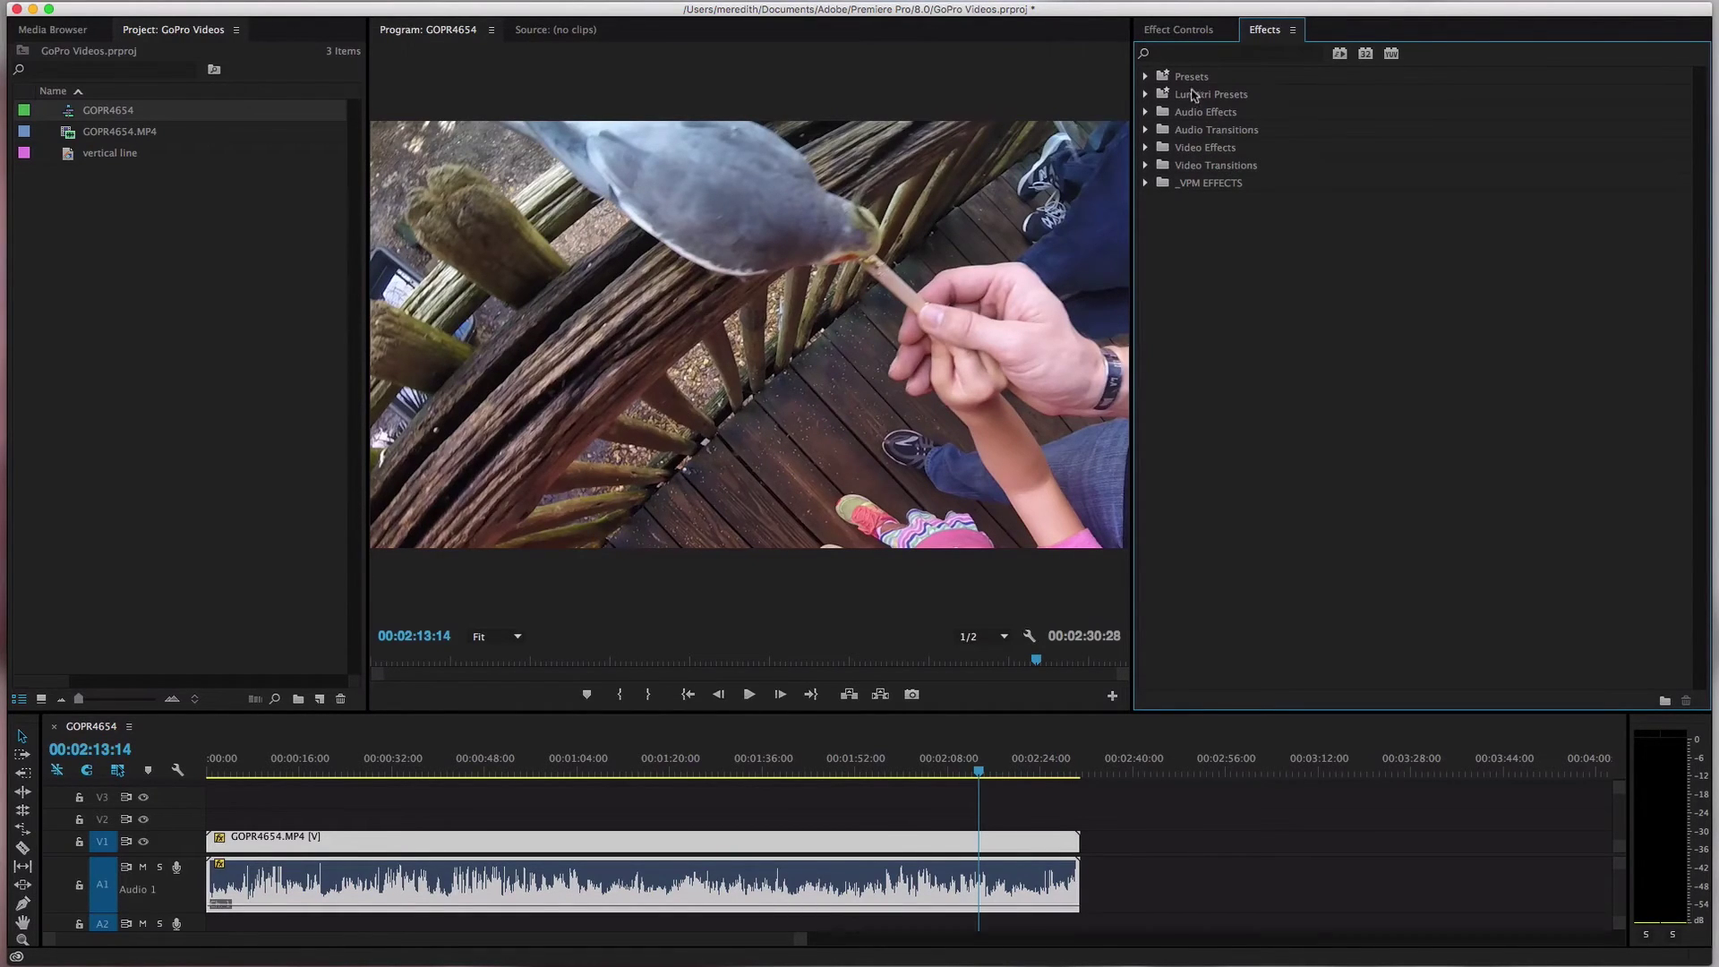
left_click(1145, 78)
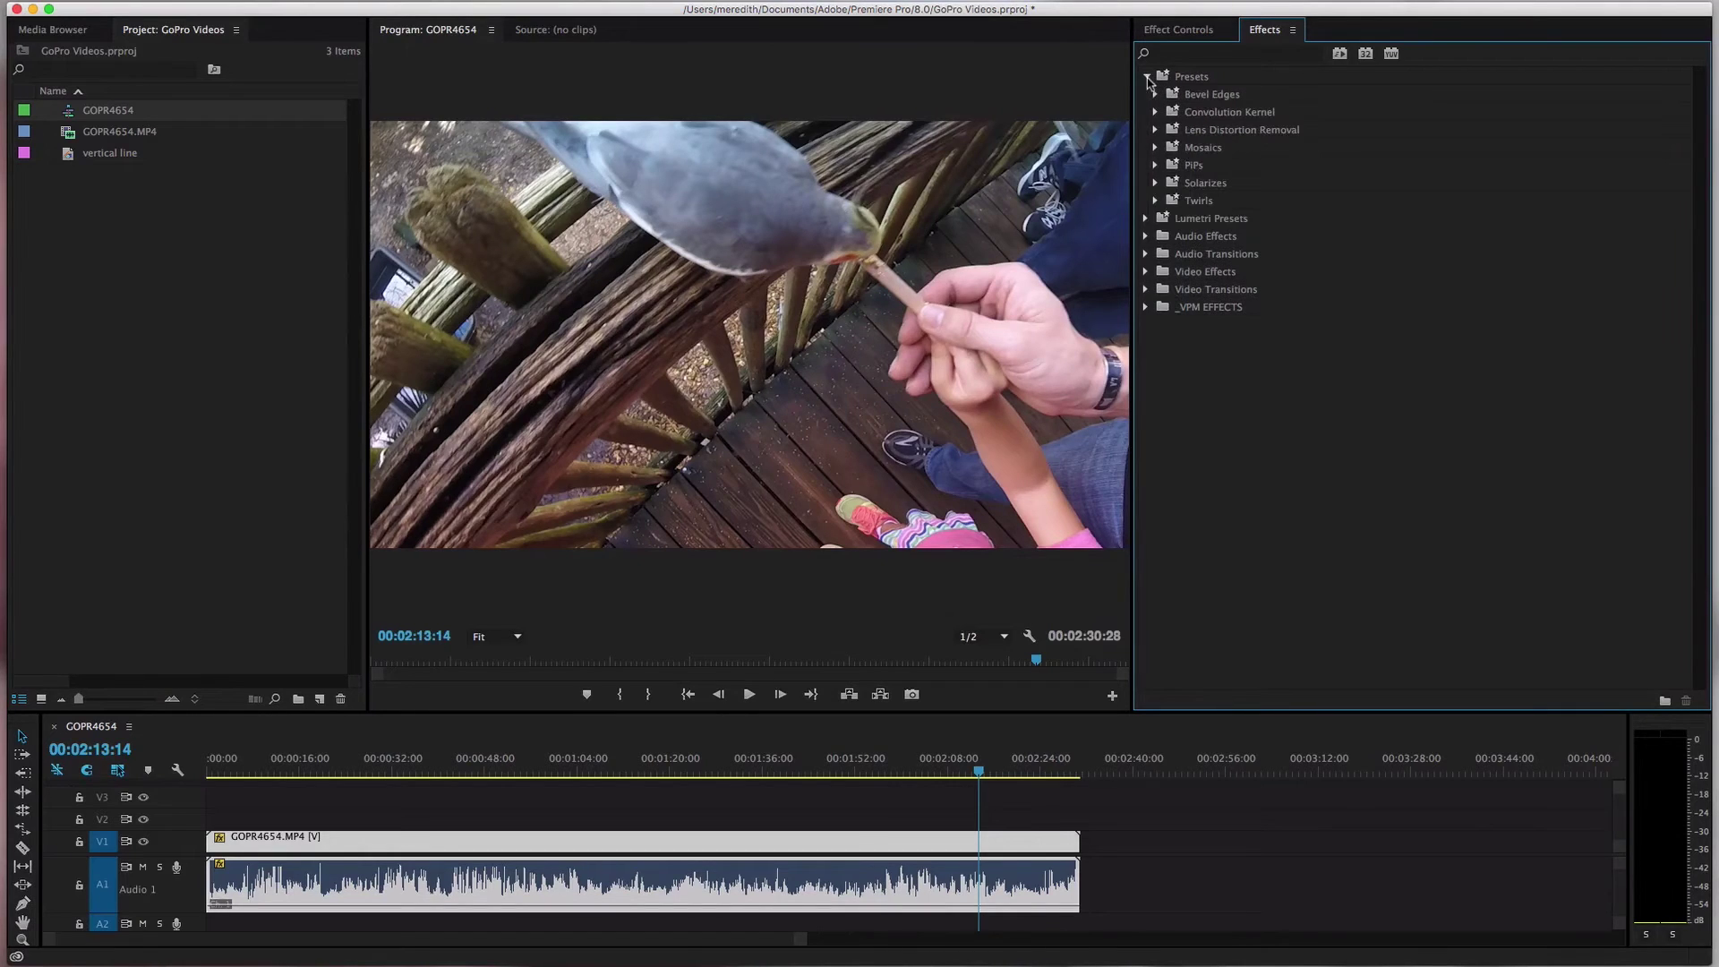
left_click(1155, 131)
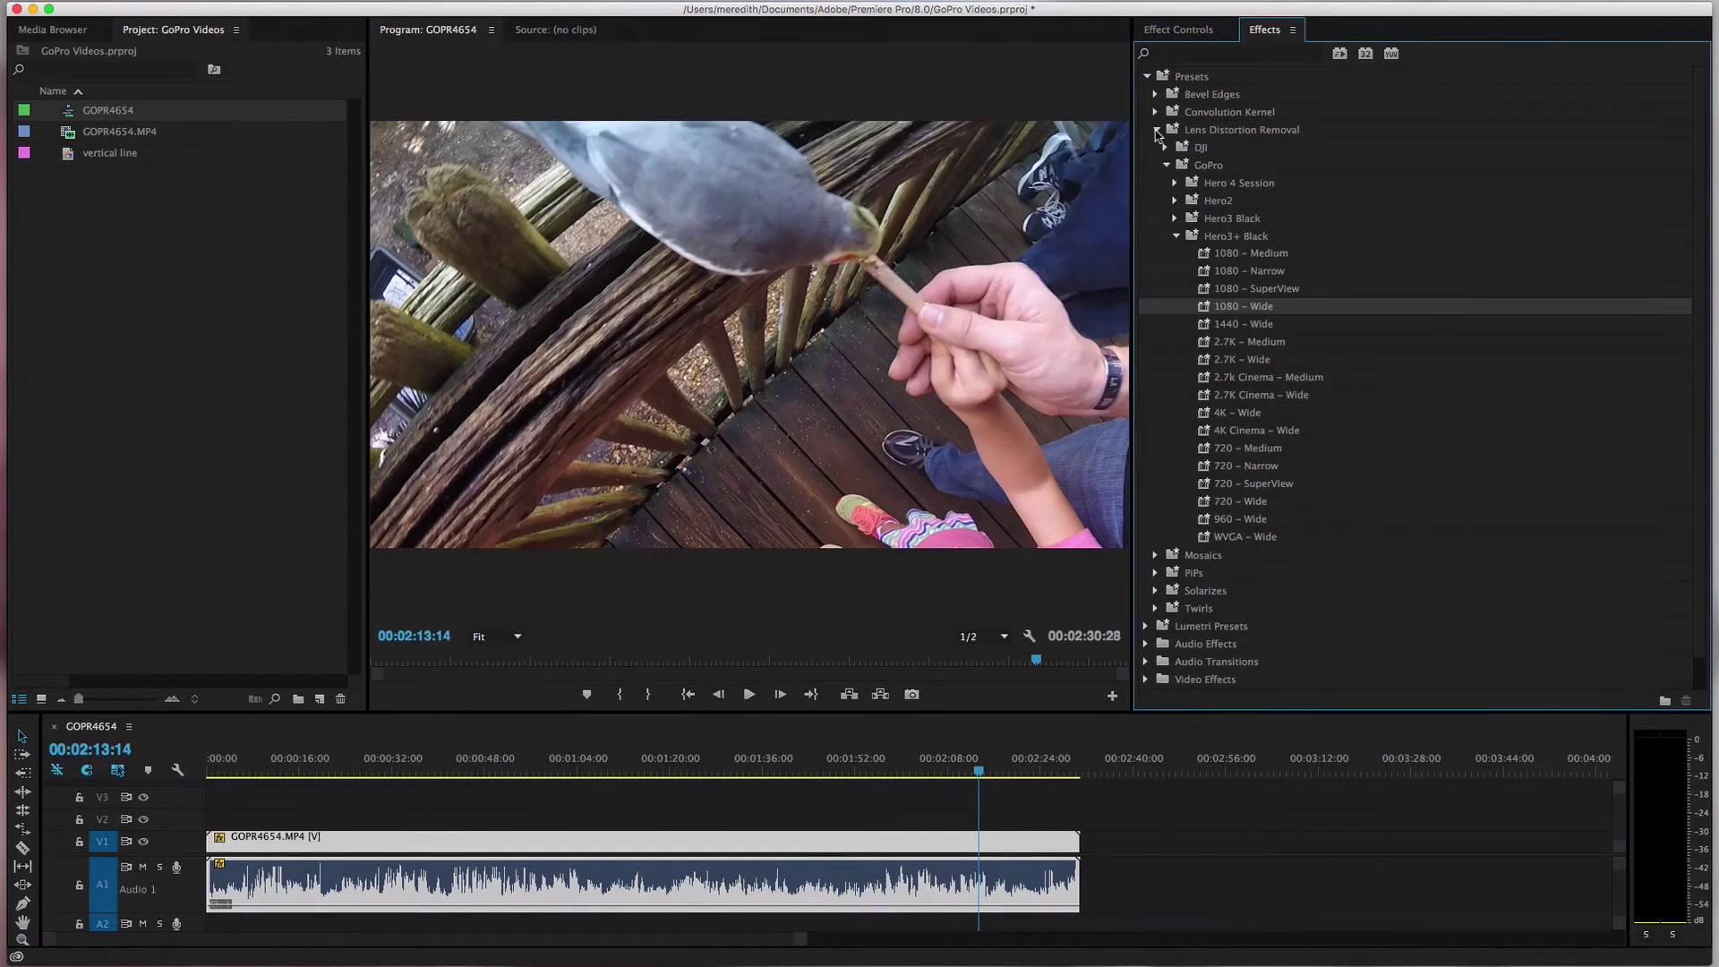
left_click(1166, 165)
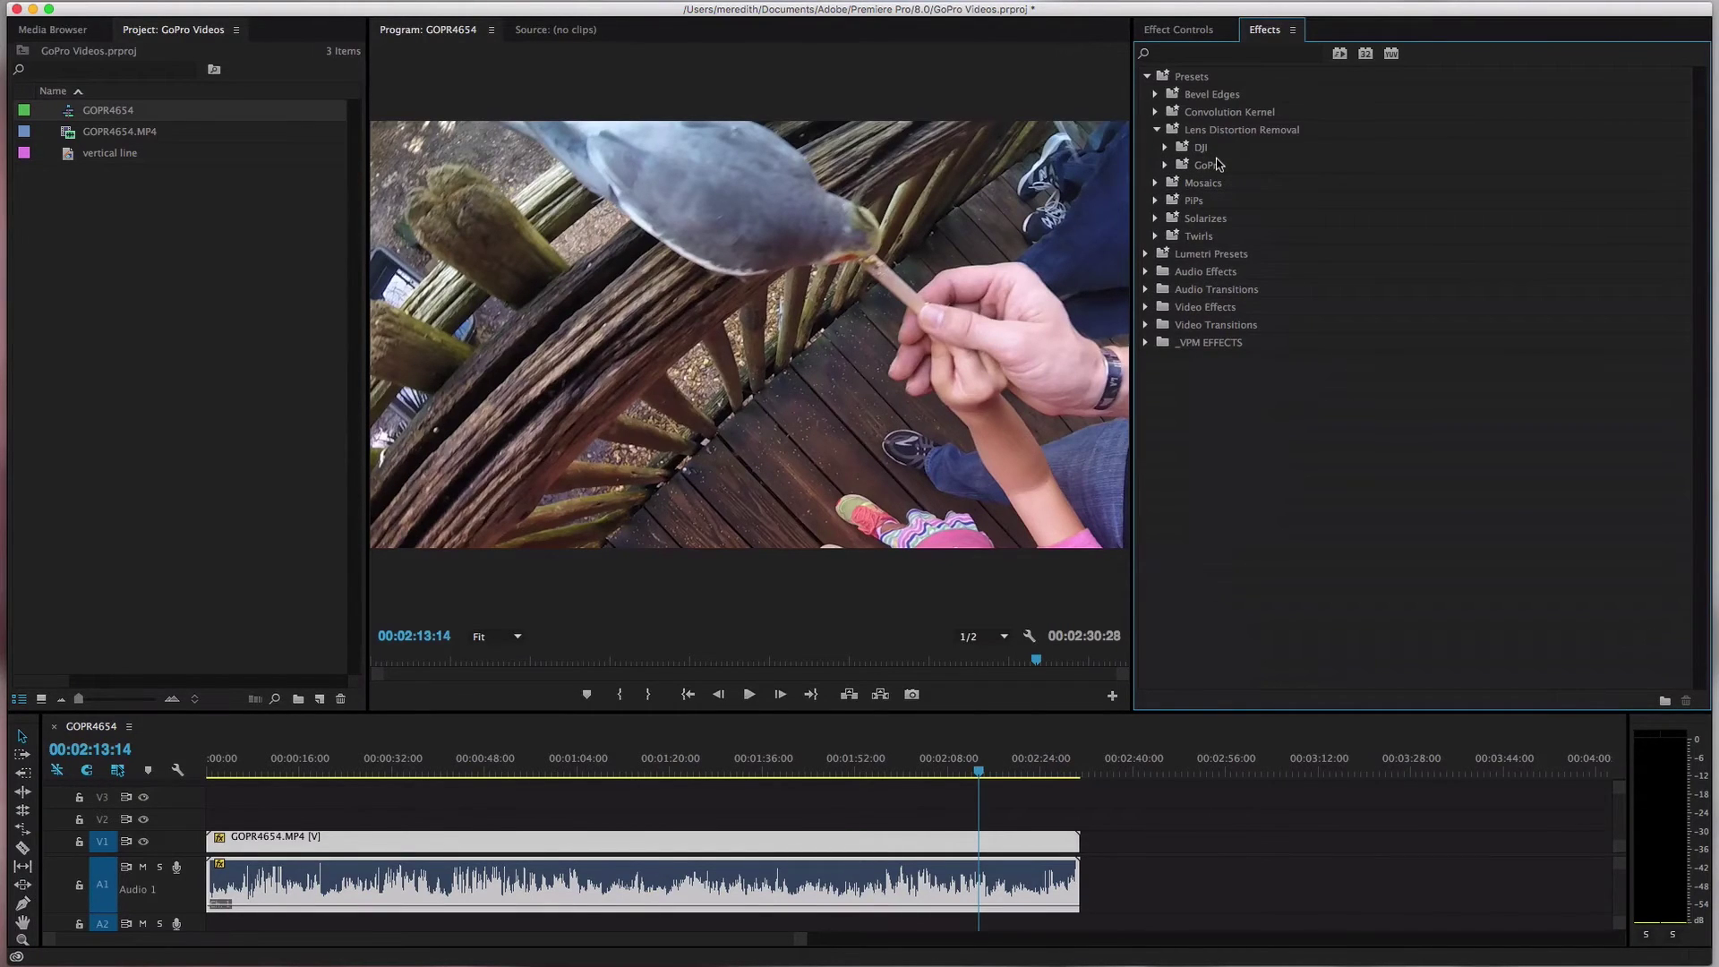
left_click(1178, 168)
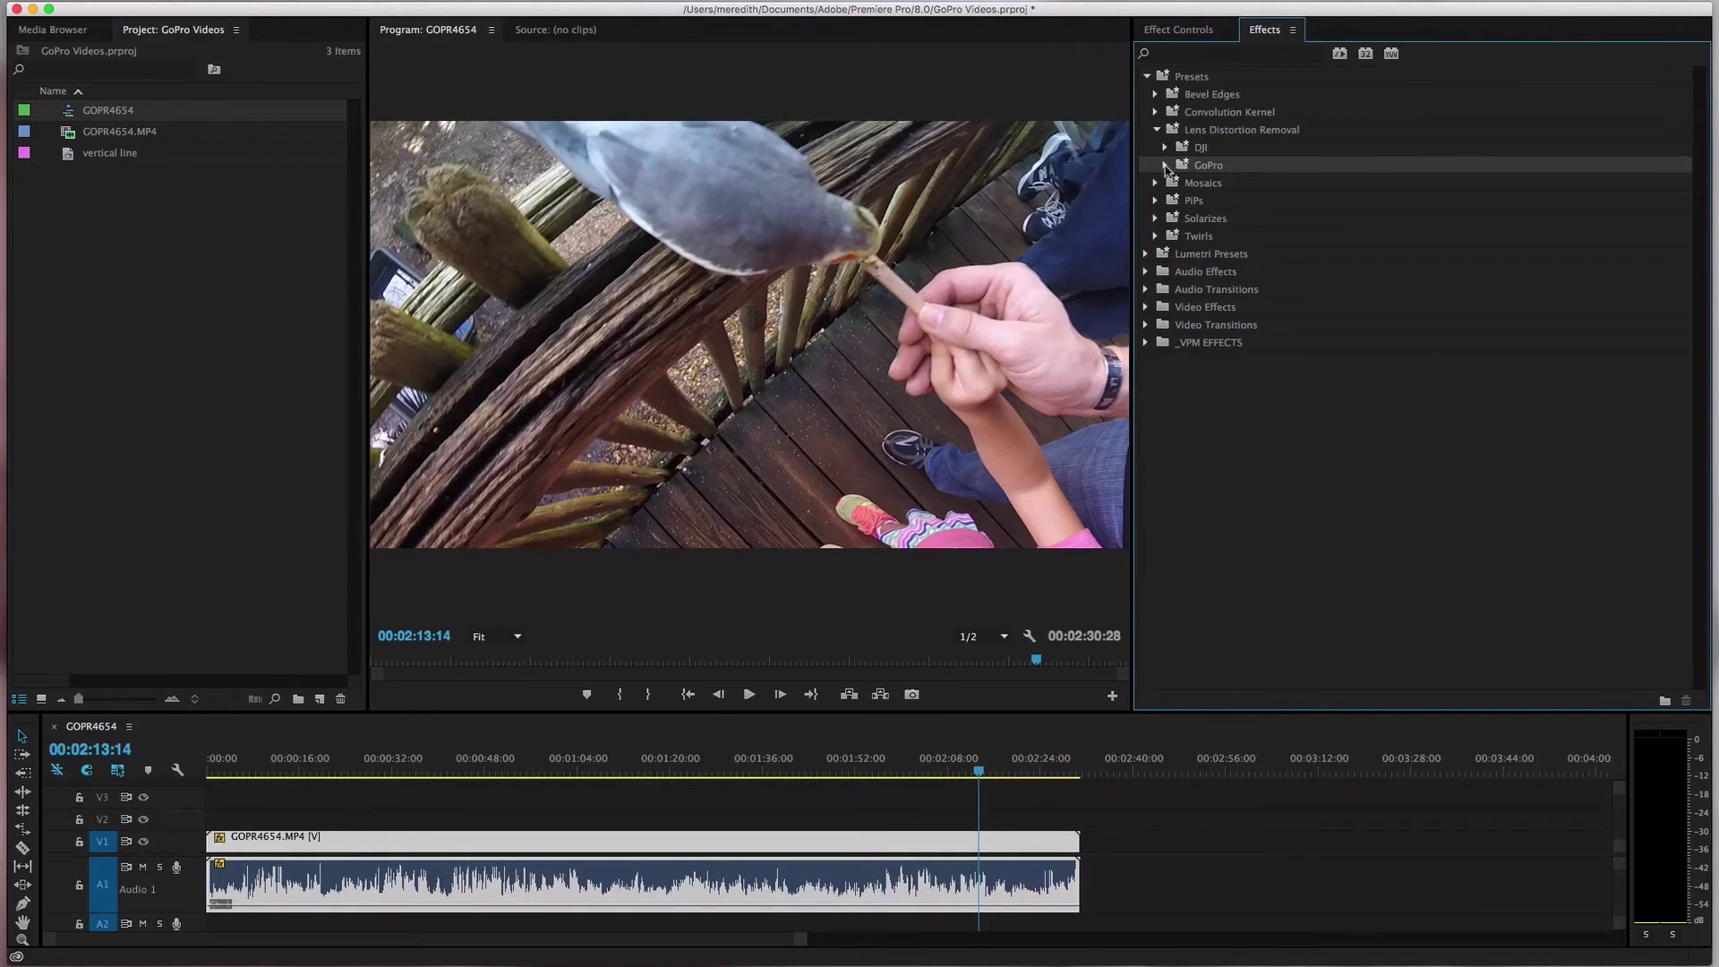
left_click(1166, 166)
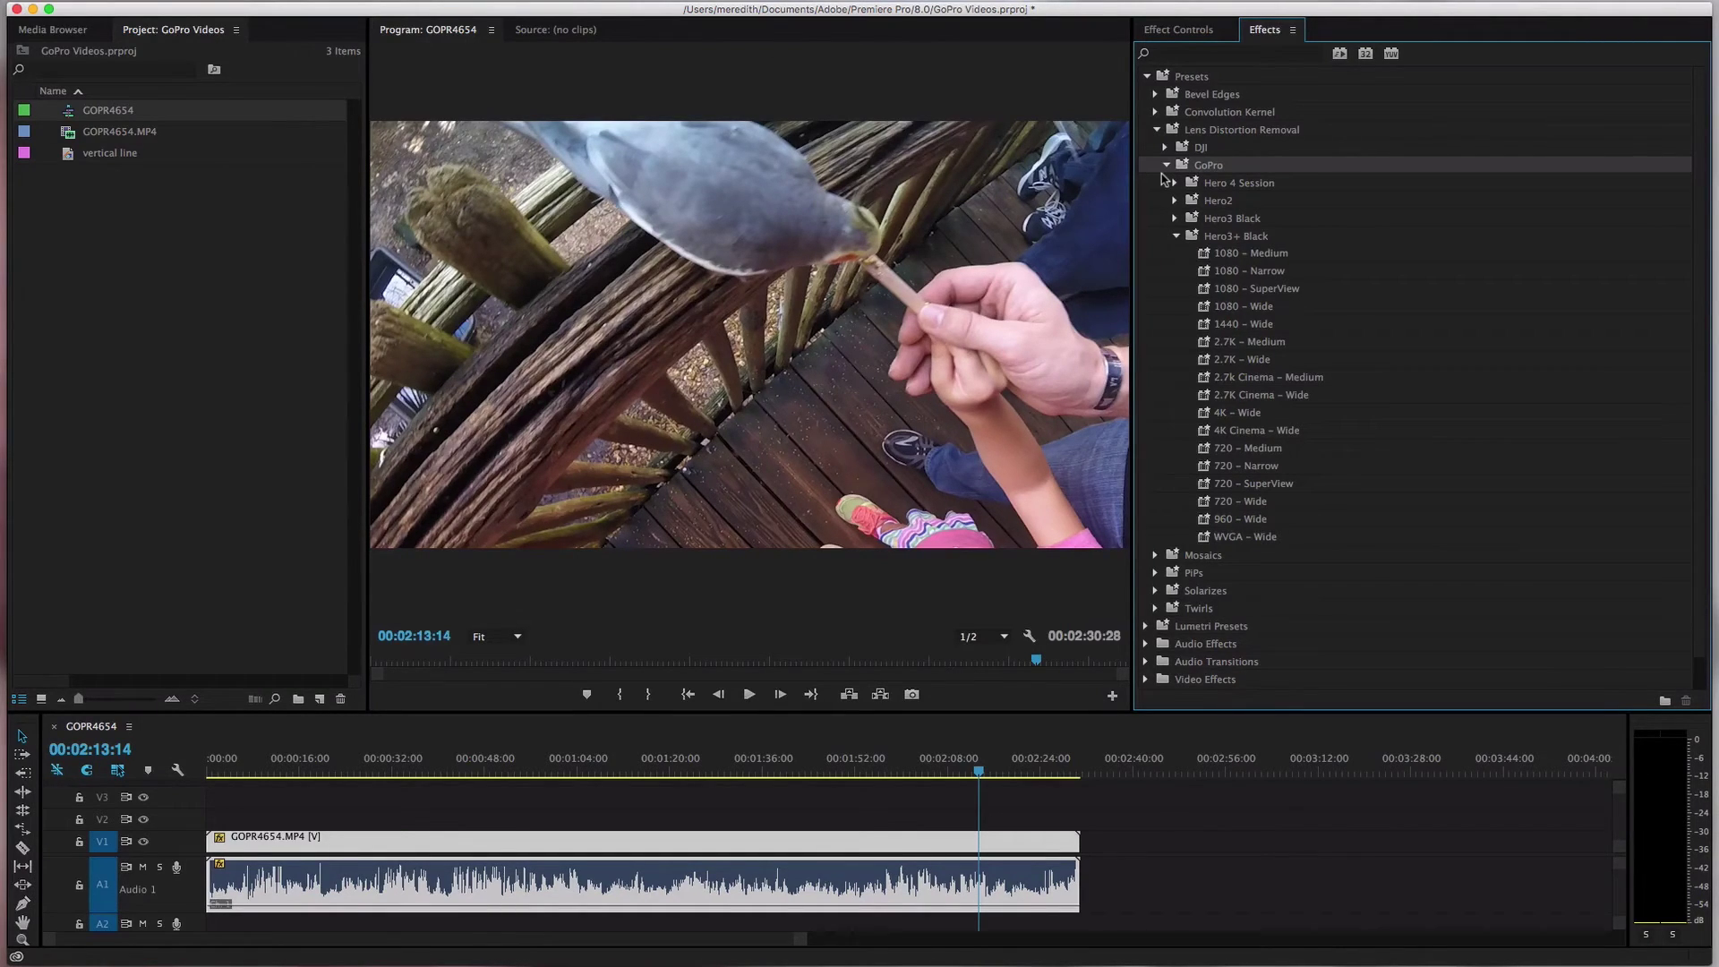
key("super+Tab")
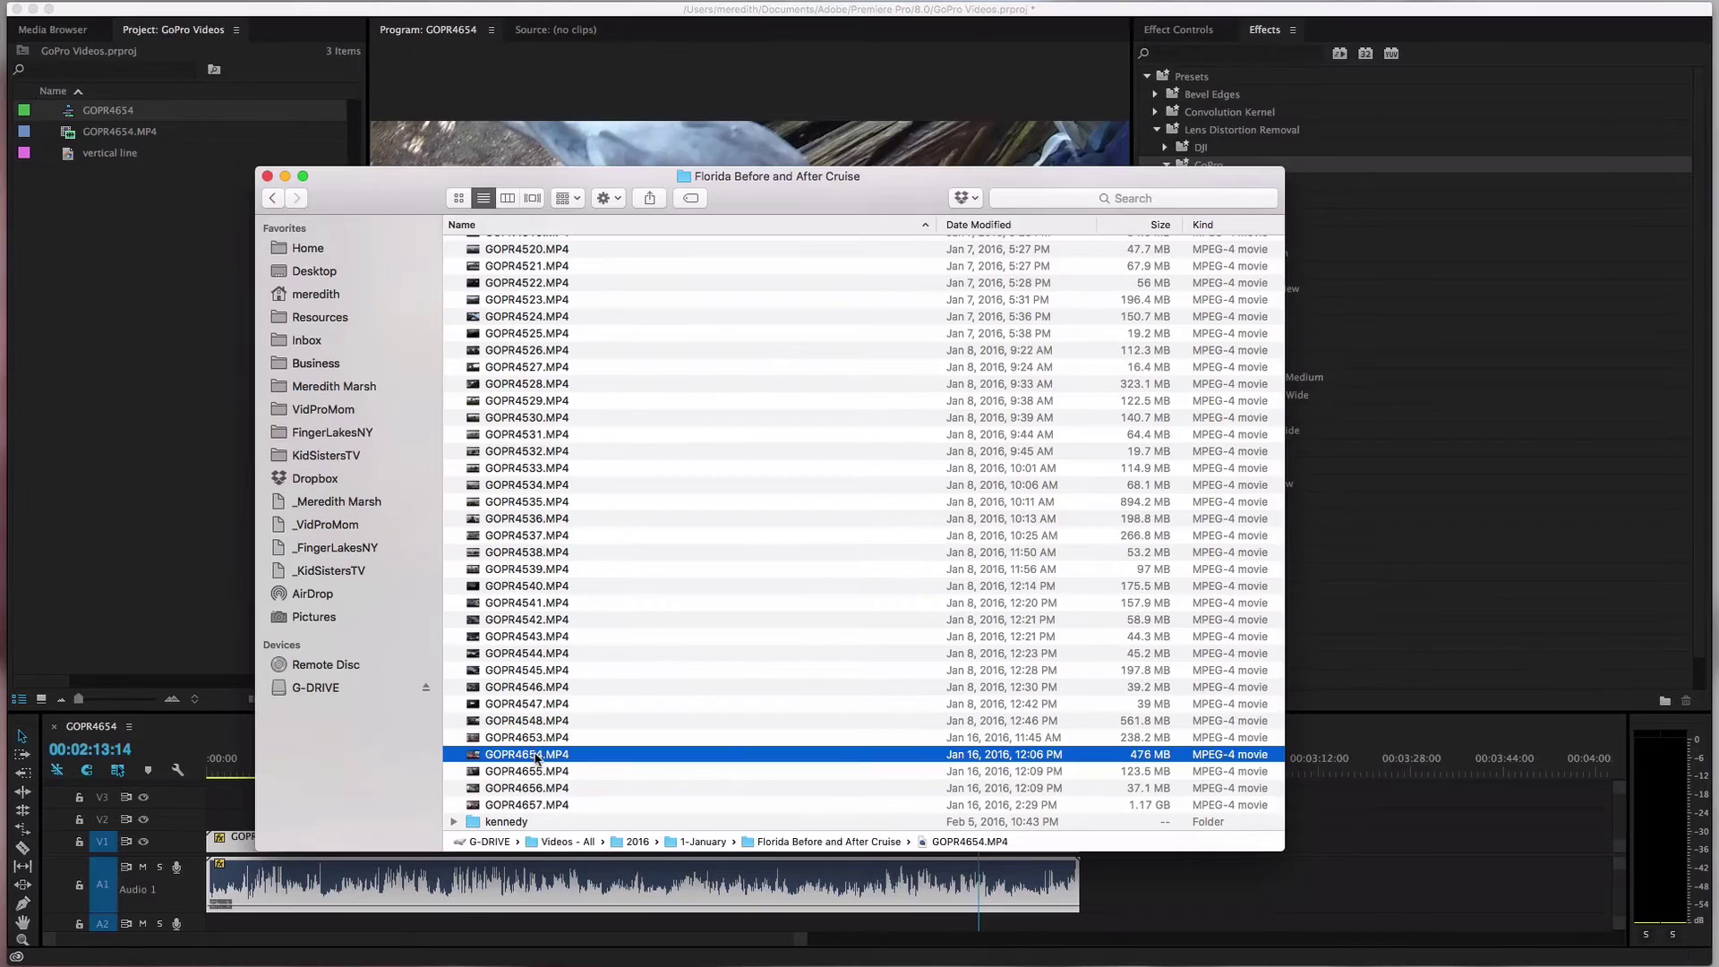
Check GOPR4654.MP4's Get Info details (1920 × 1080, 02:31), then return to Premiere Pro
key("super+i")
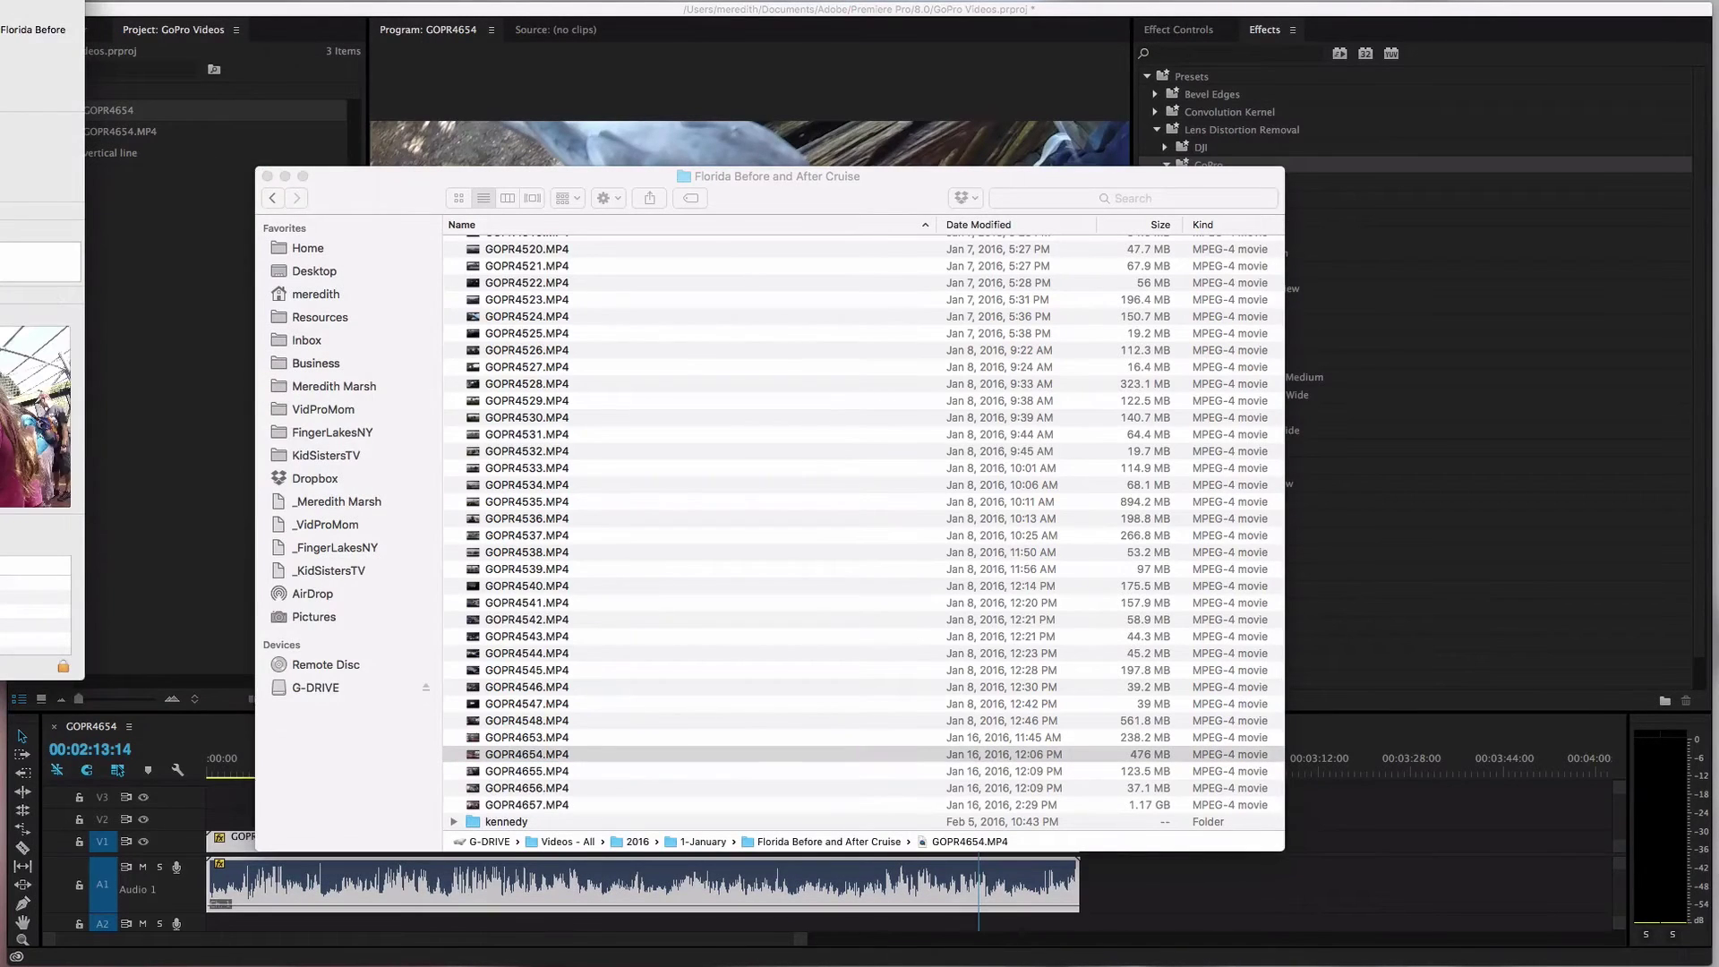
left_click_drag(36, 63, 273, 63)
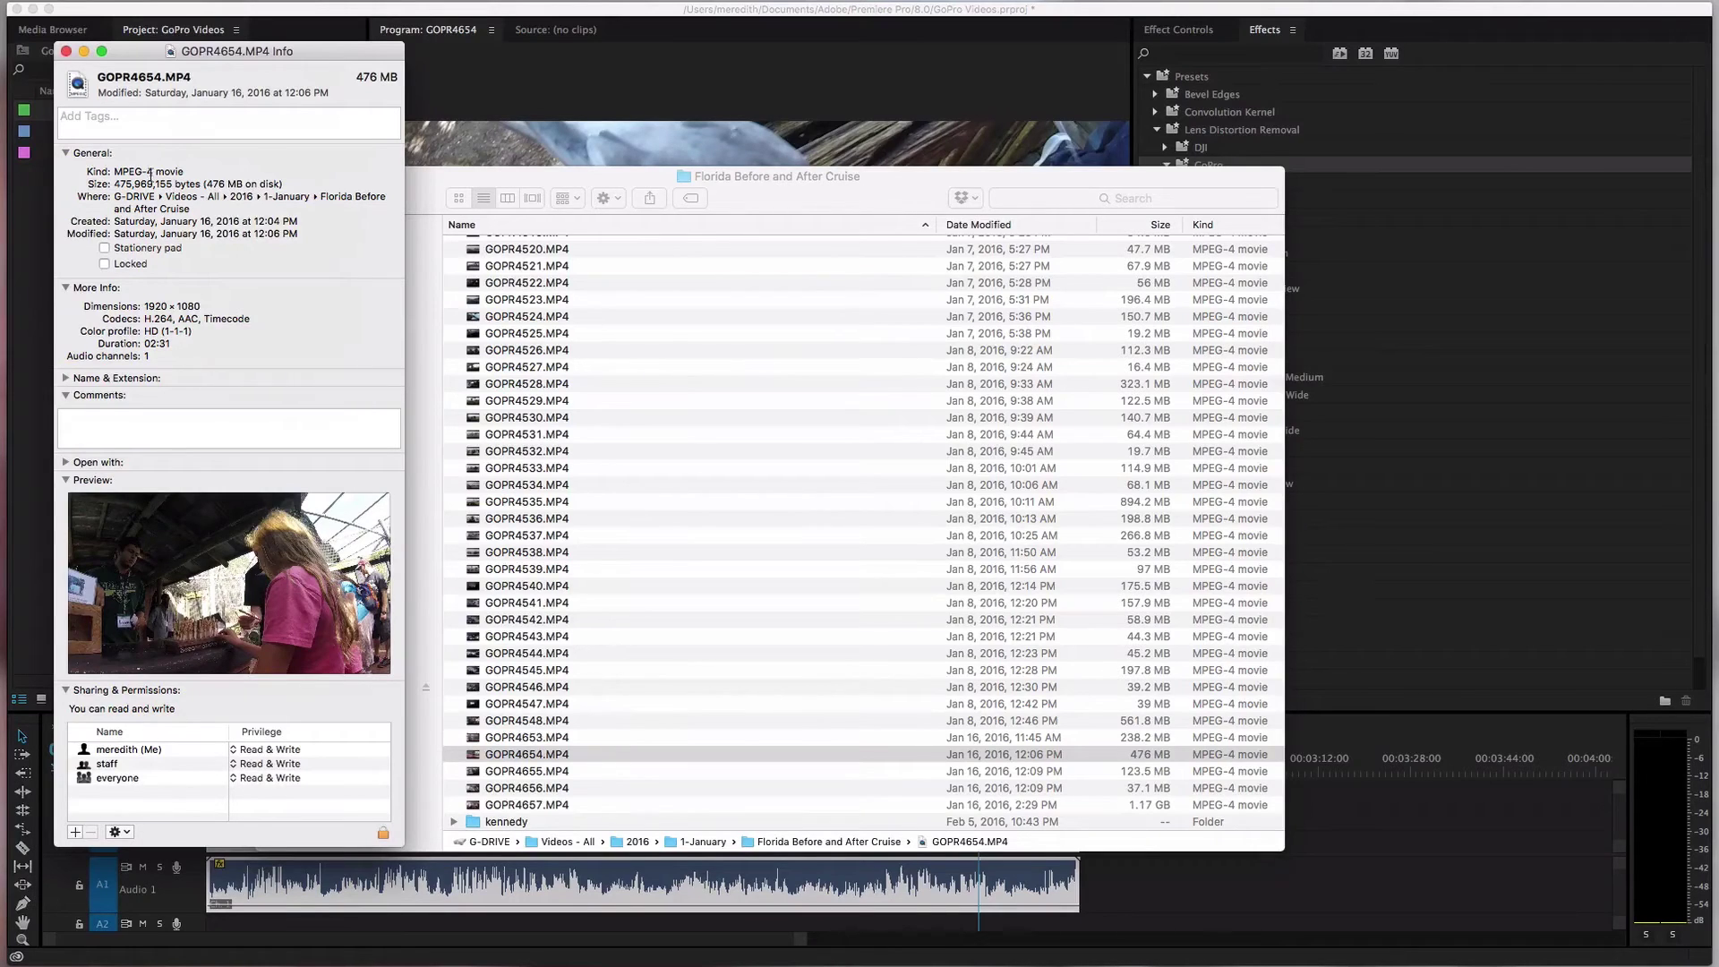
left_click(304, 24)
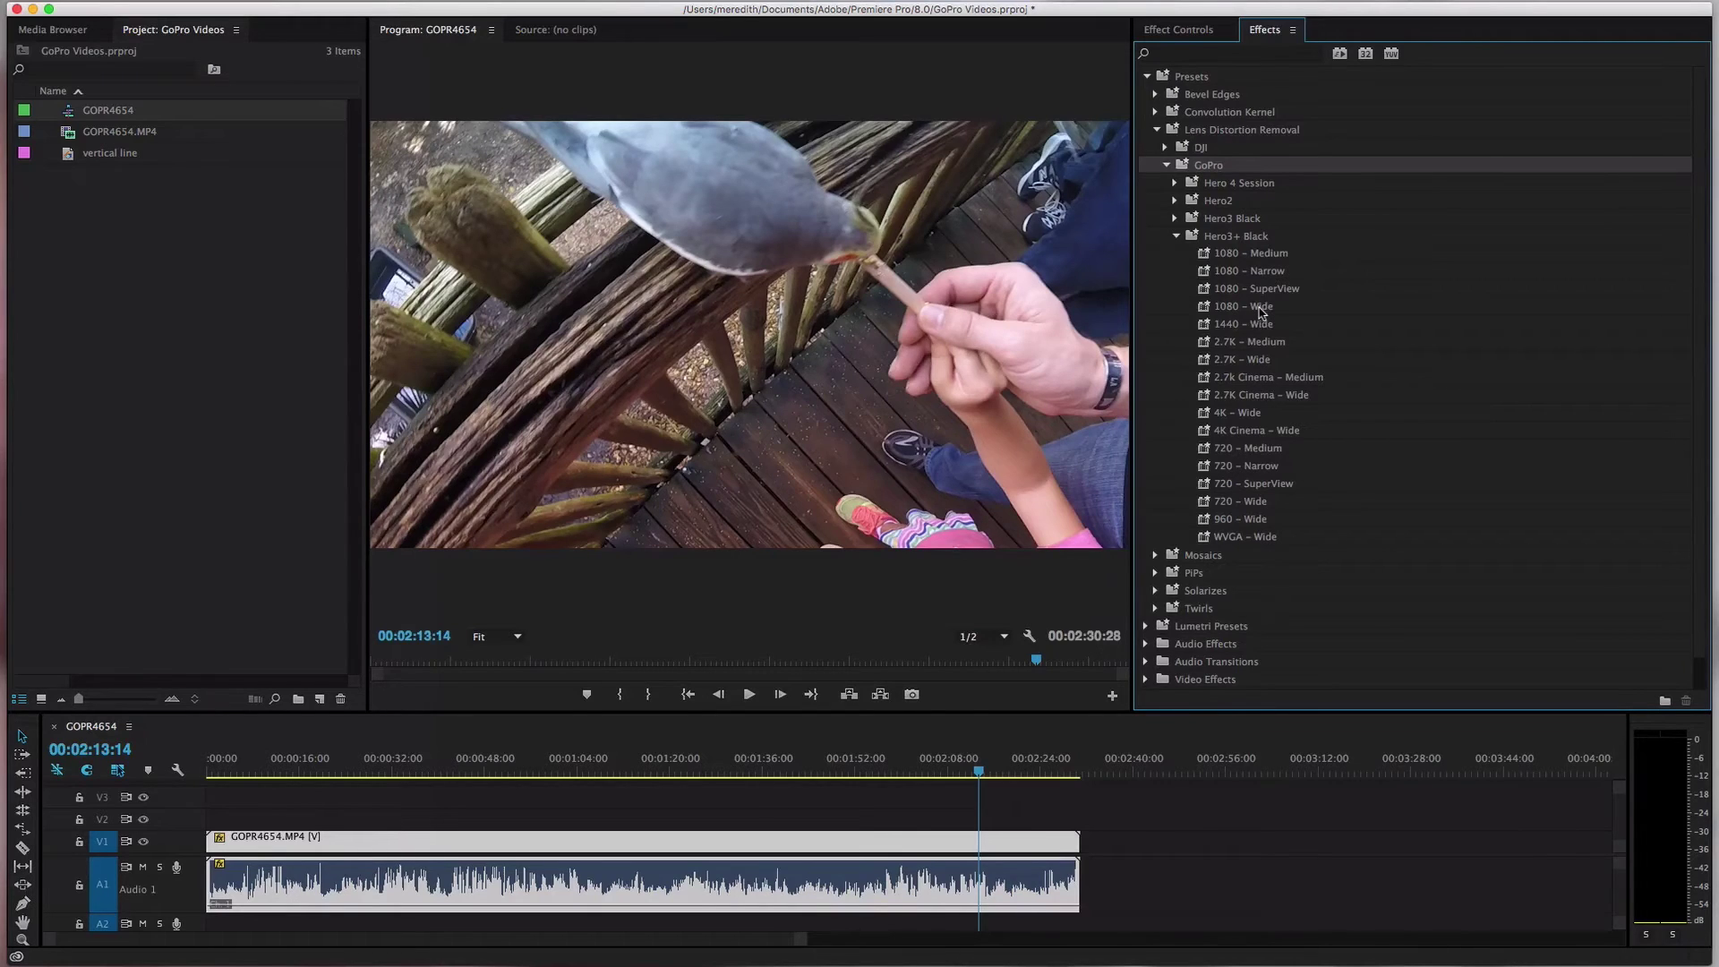
Split the GOPR4654 clip at 00:02:14:07 and 00:02:17:09 with Cmd+K
left_click(983, 768)
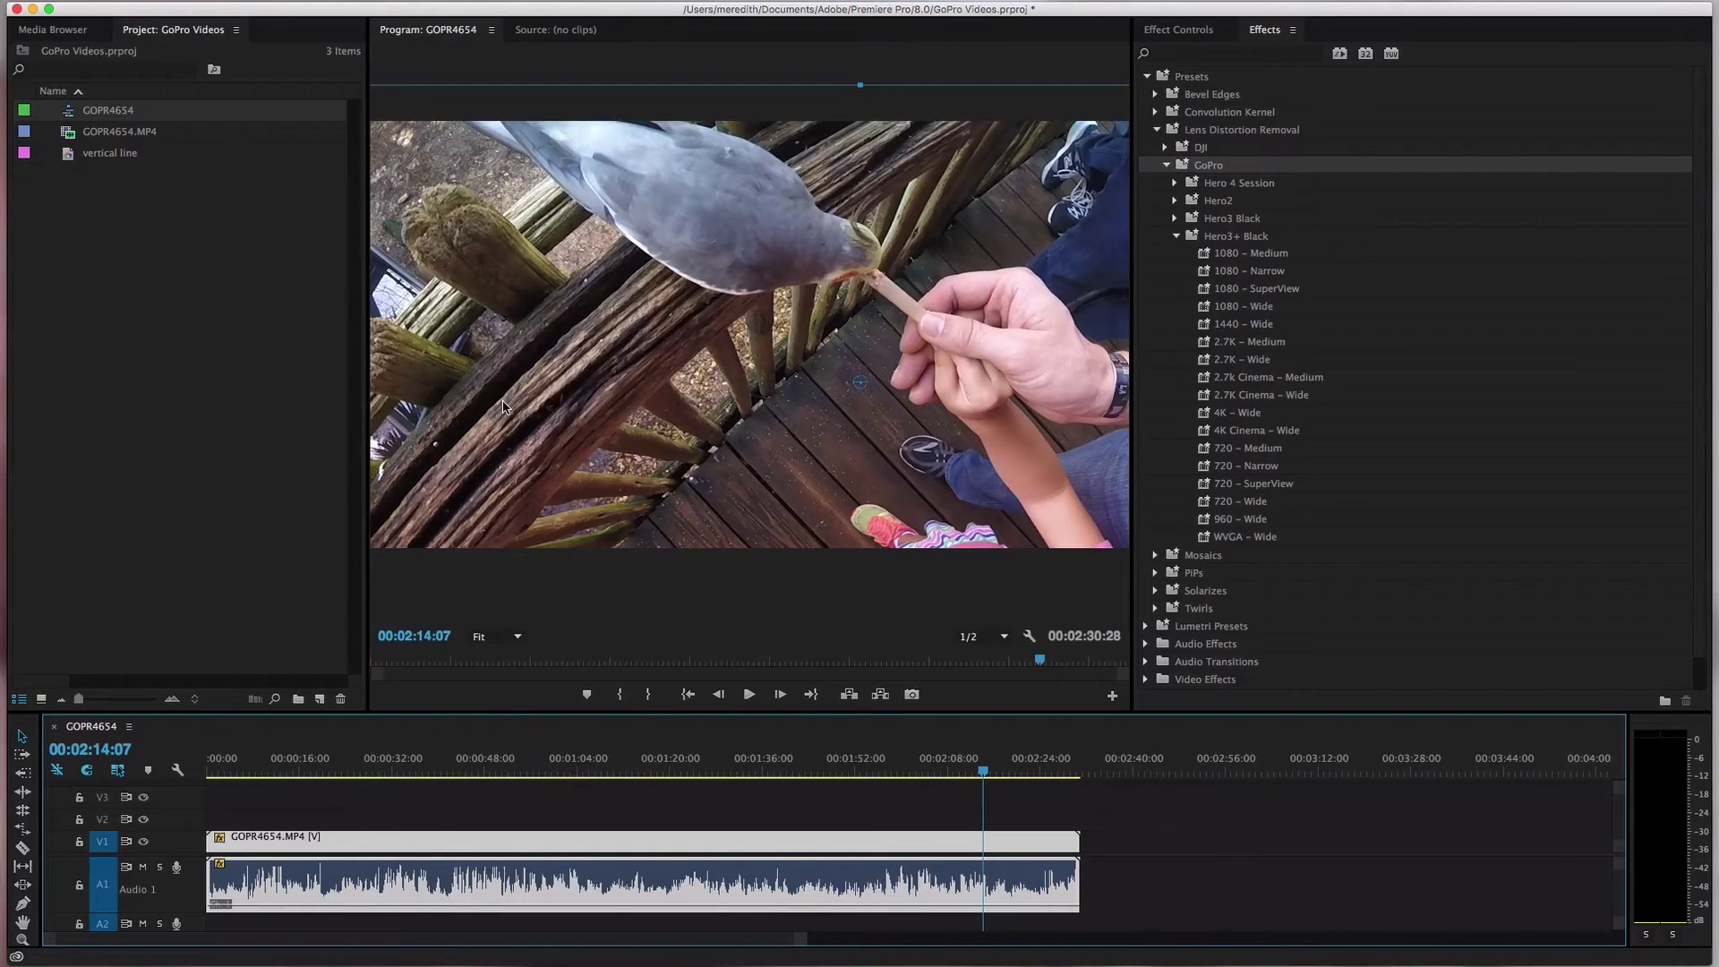
key("super+k")
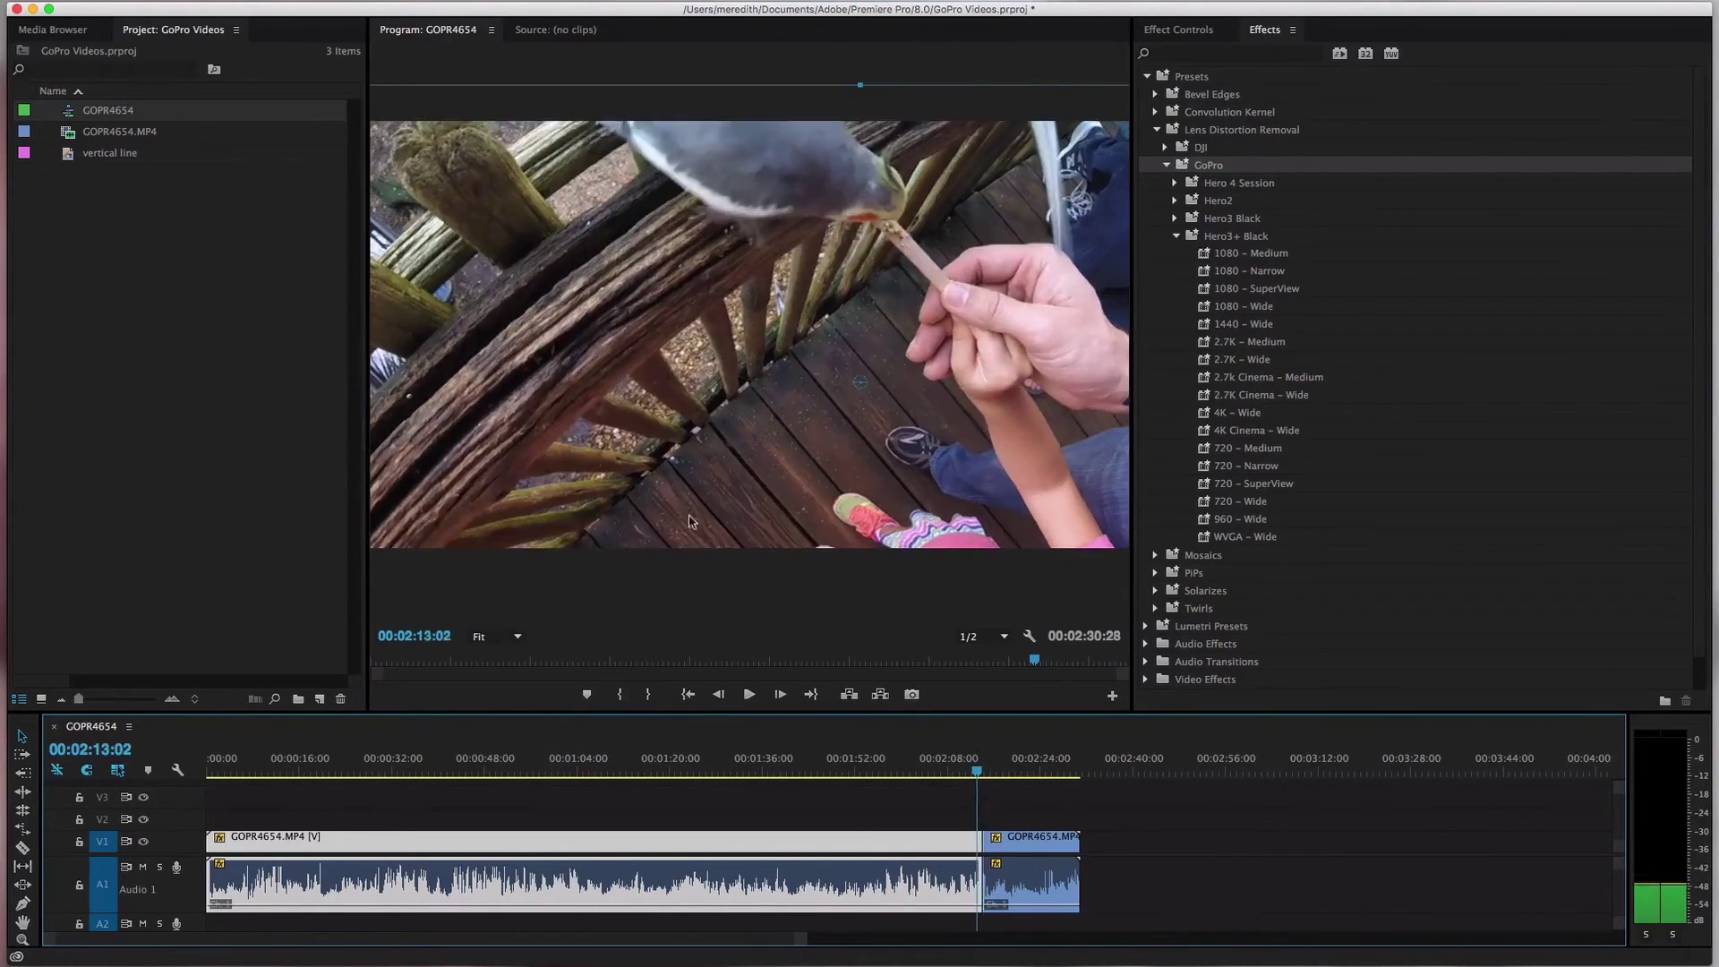
left_click_drag(990, 772, 1003, 775)
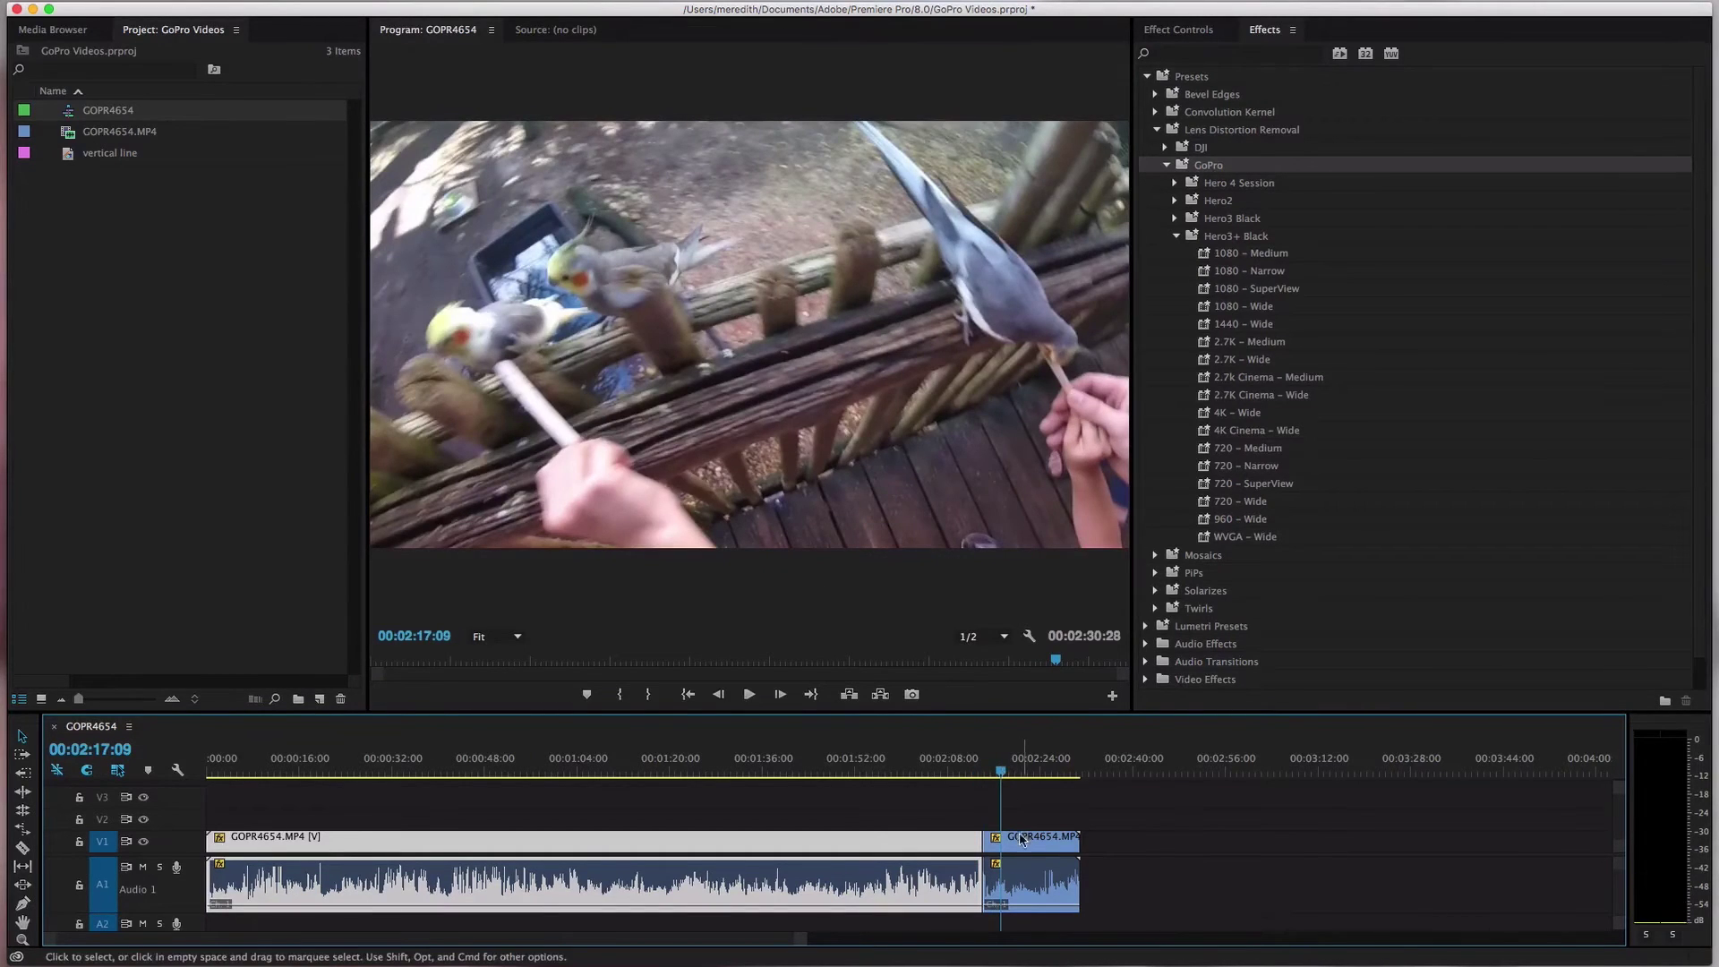
left_click(1024, 849)
key("super+k")
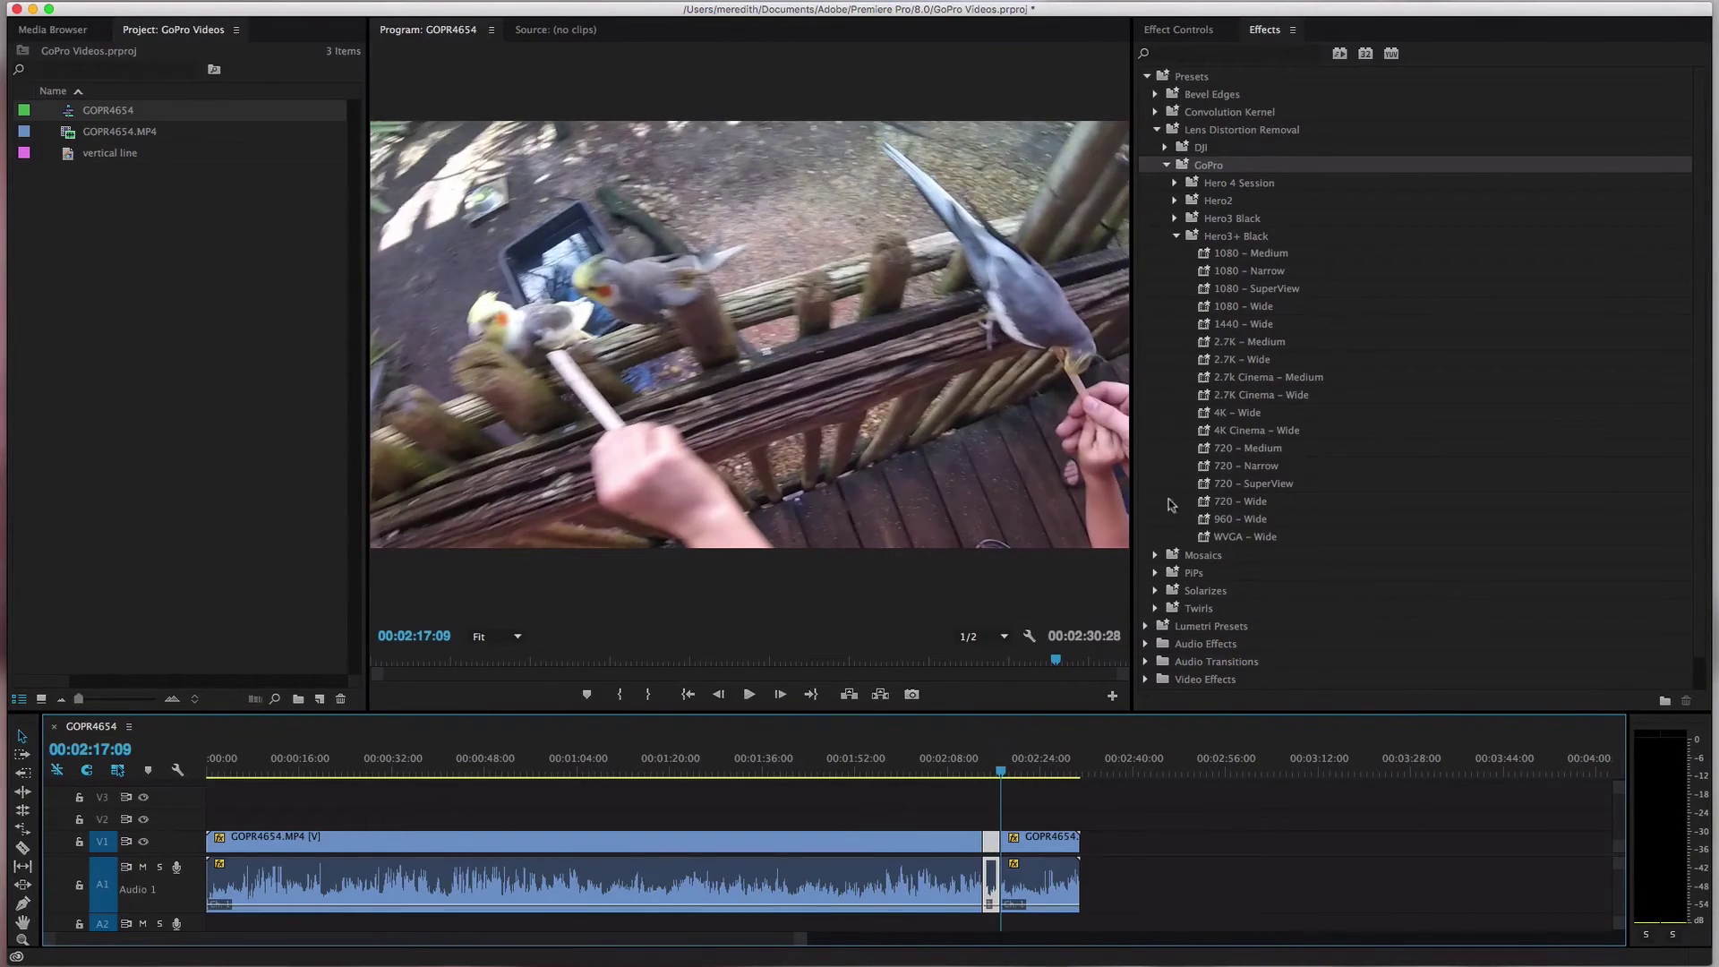
left_click(1196, 258)
Apply the Hero3+ Black 1080 – Medium preset to the middle clip and zoom in around the cuts
left_click_drag(1197, 260, 992, 842)
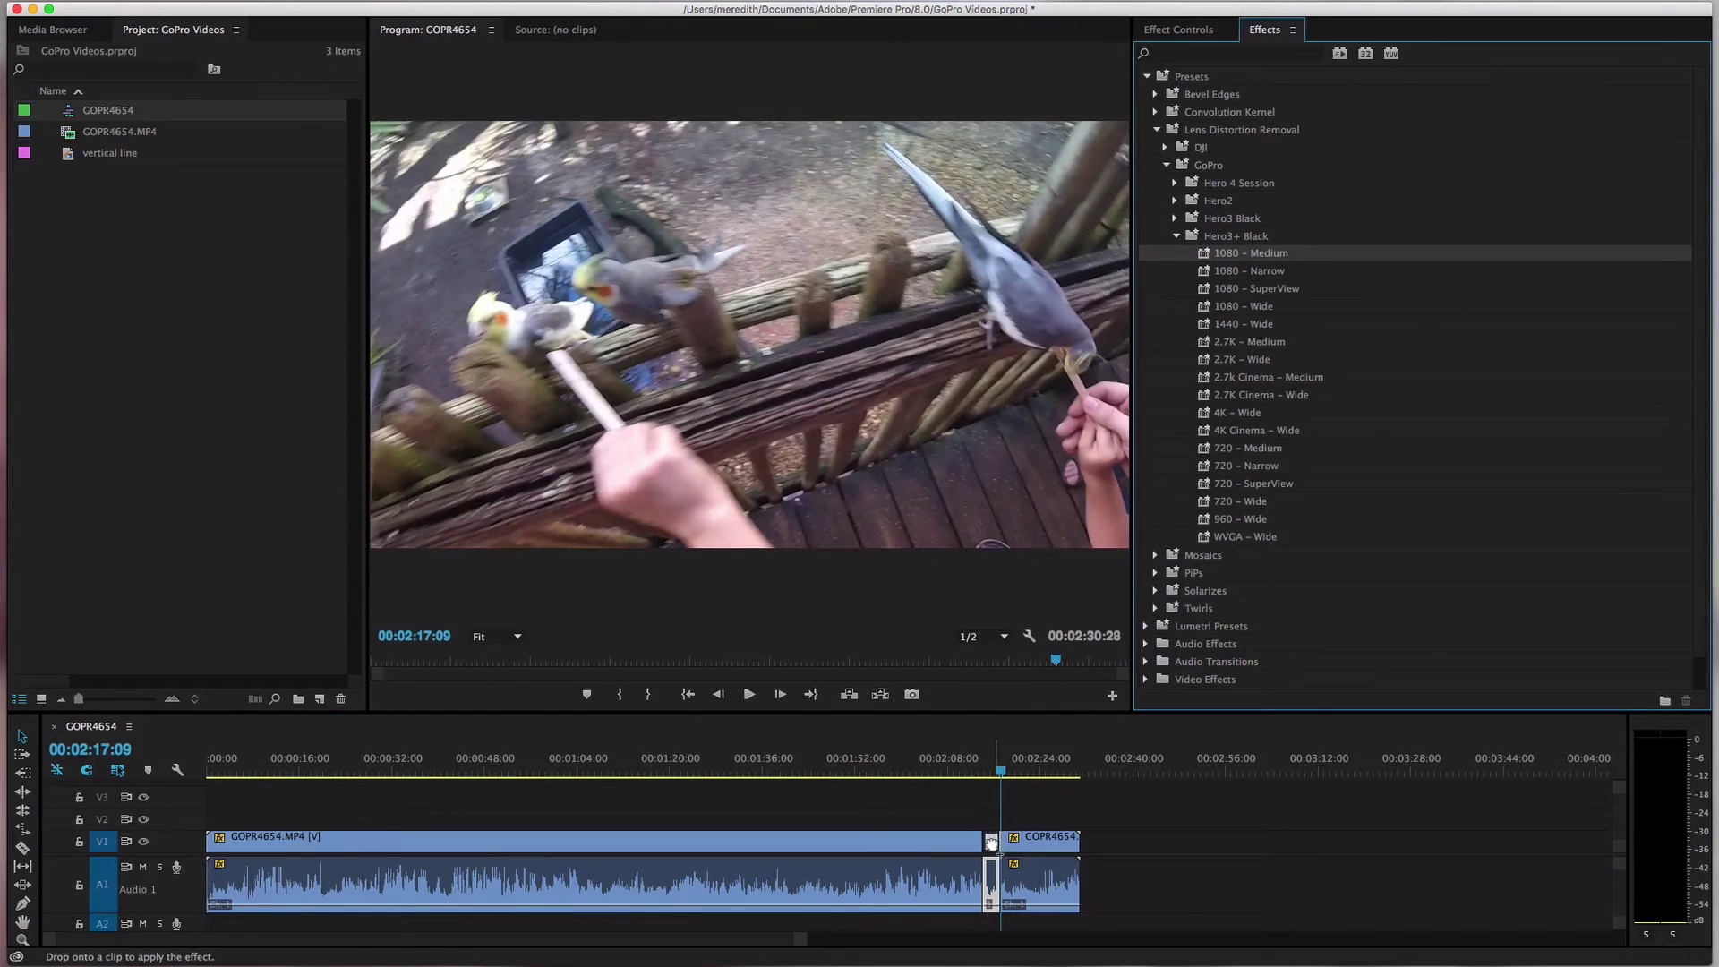
left_click(1020, 771)
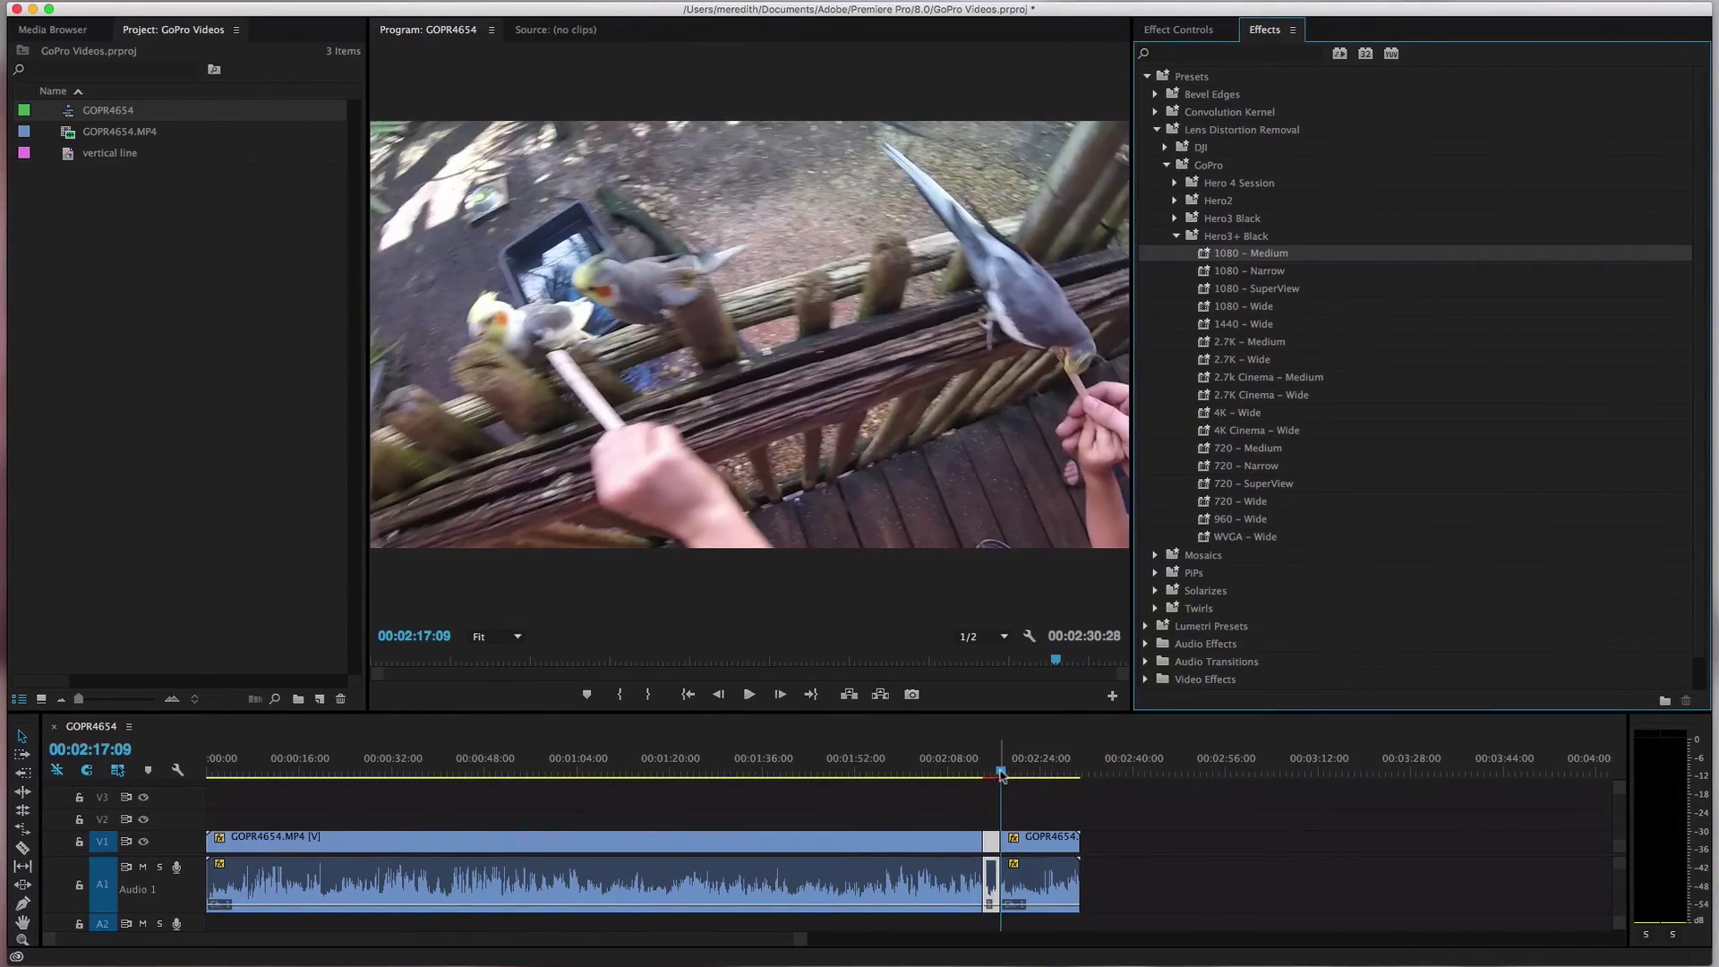
key("equal")
key("equal")
key("equal")
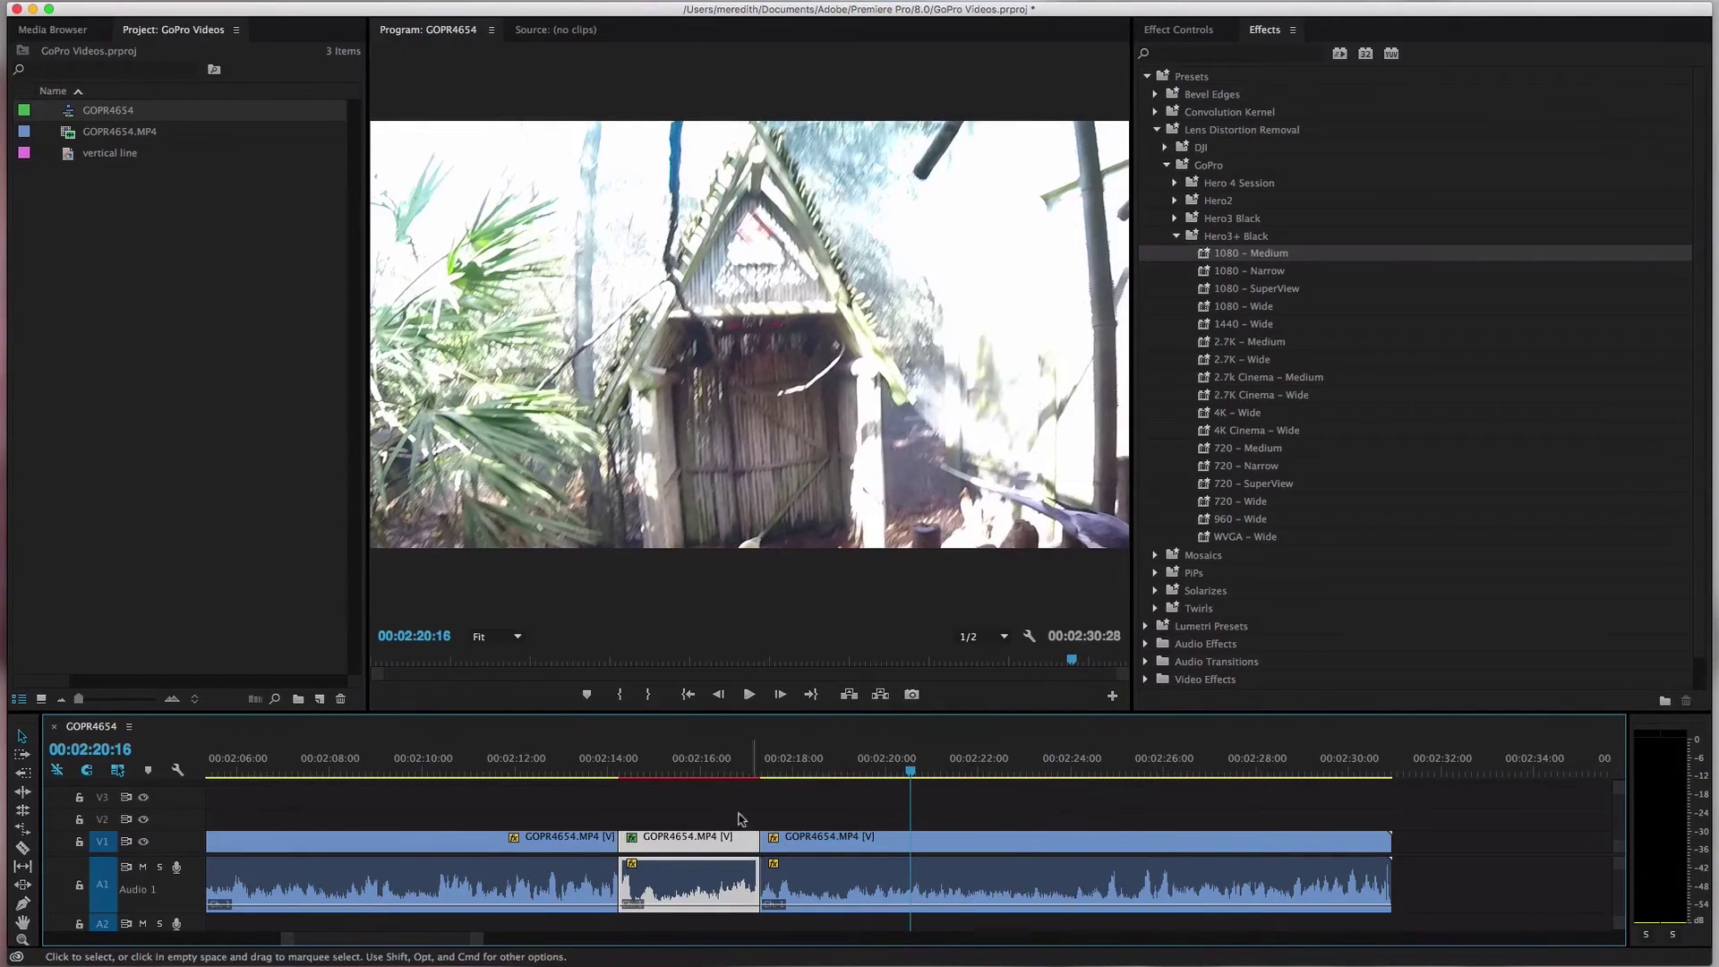
left_click(694, 819)
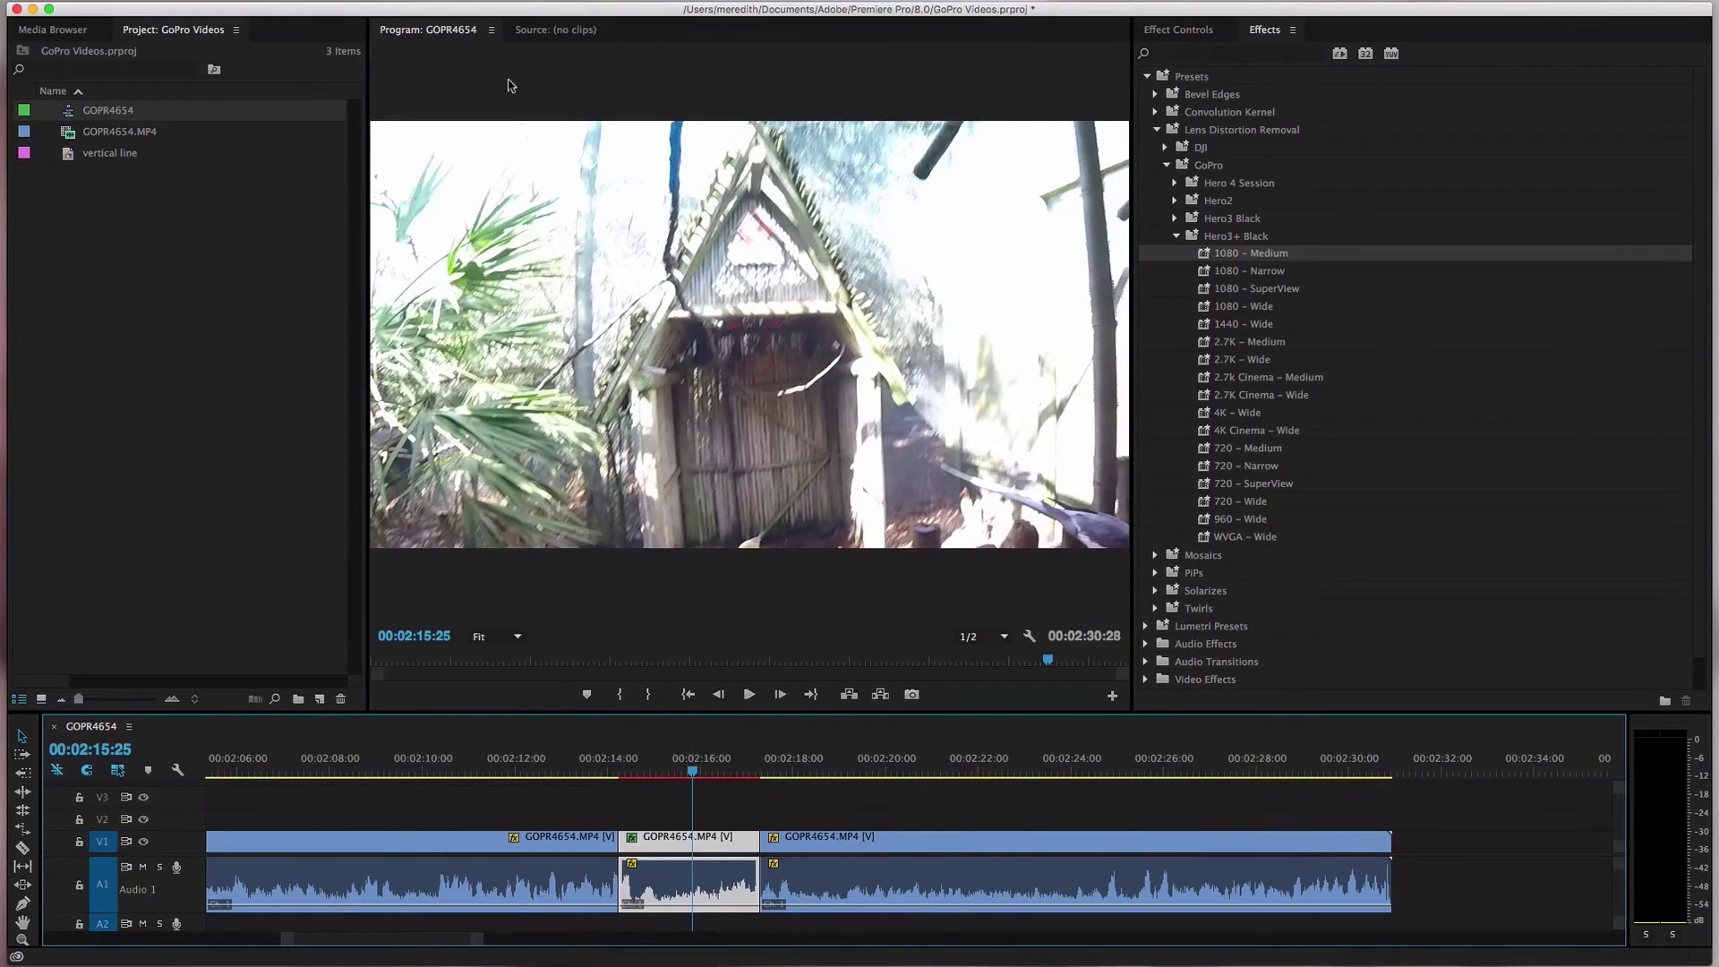
left_click(36, 0)
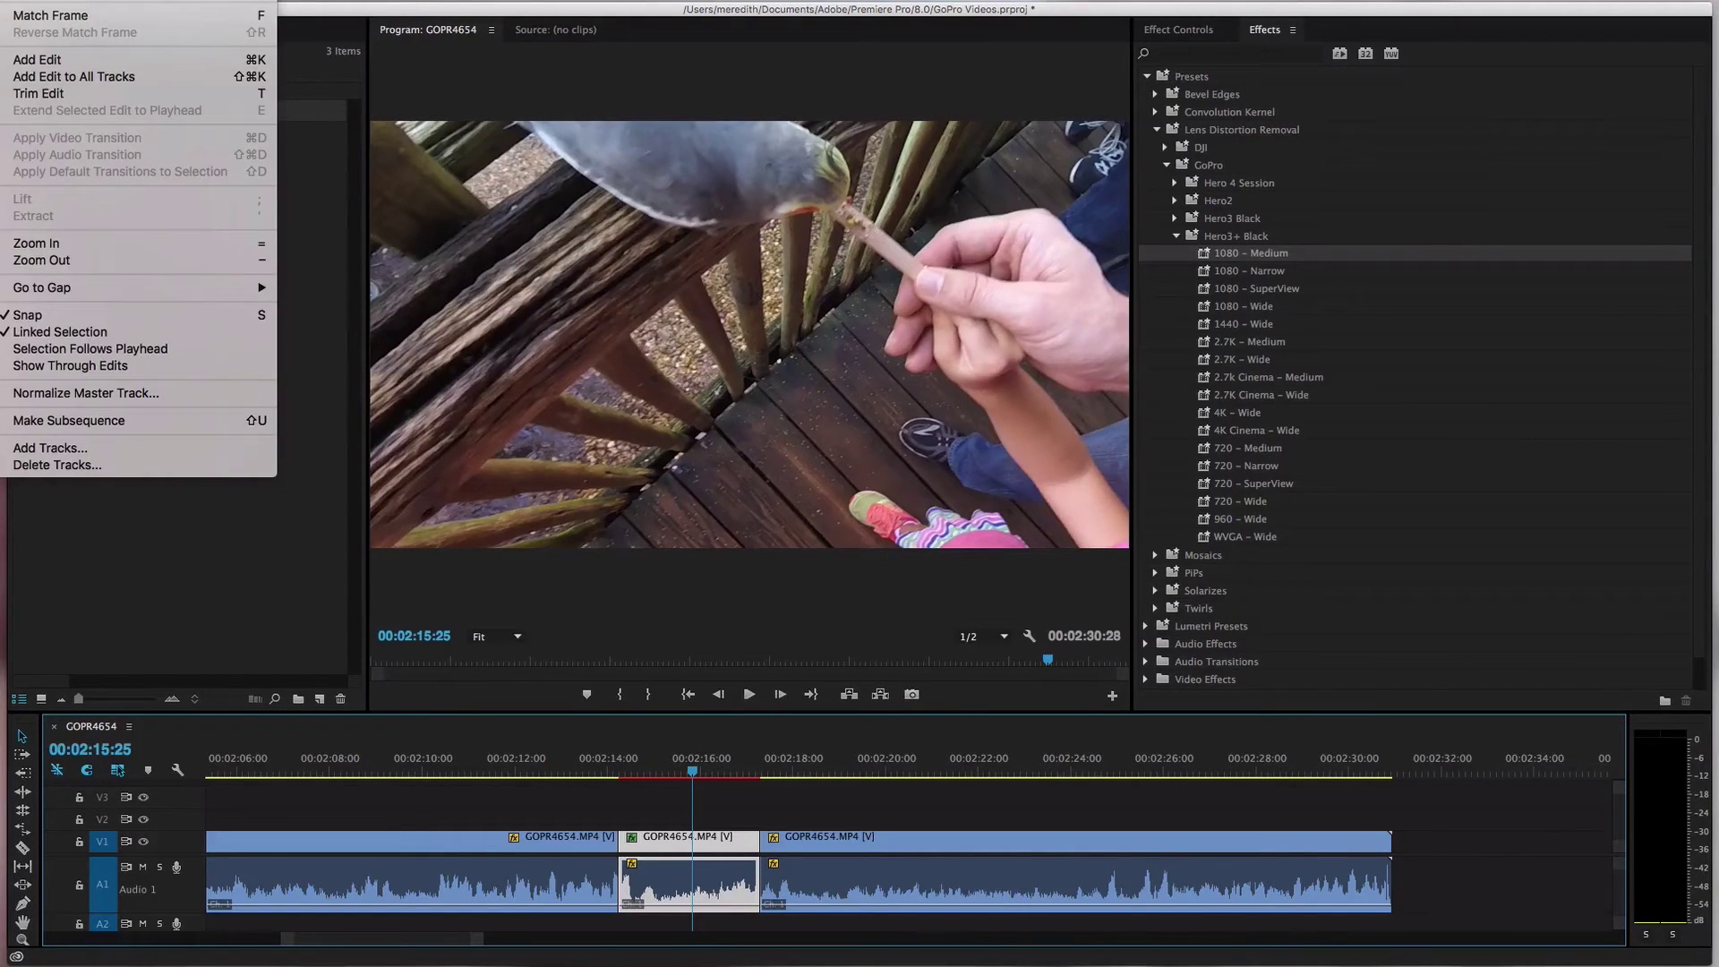
Render effects In to Out for the lens-corrected middle section
key("Return")
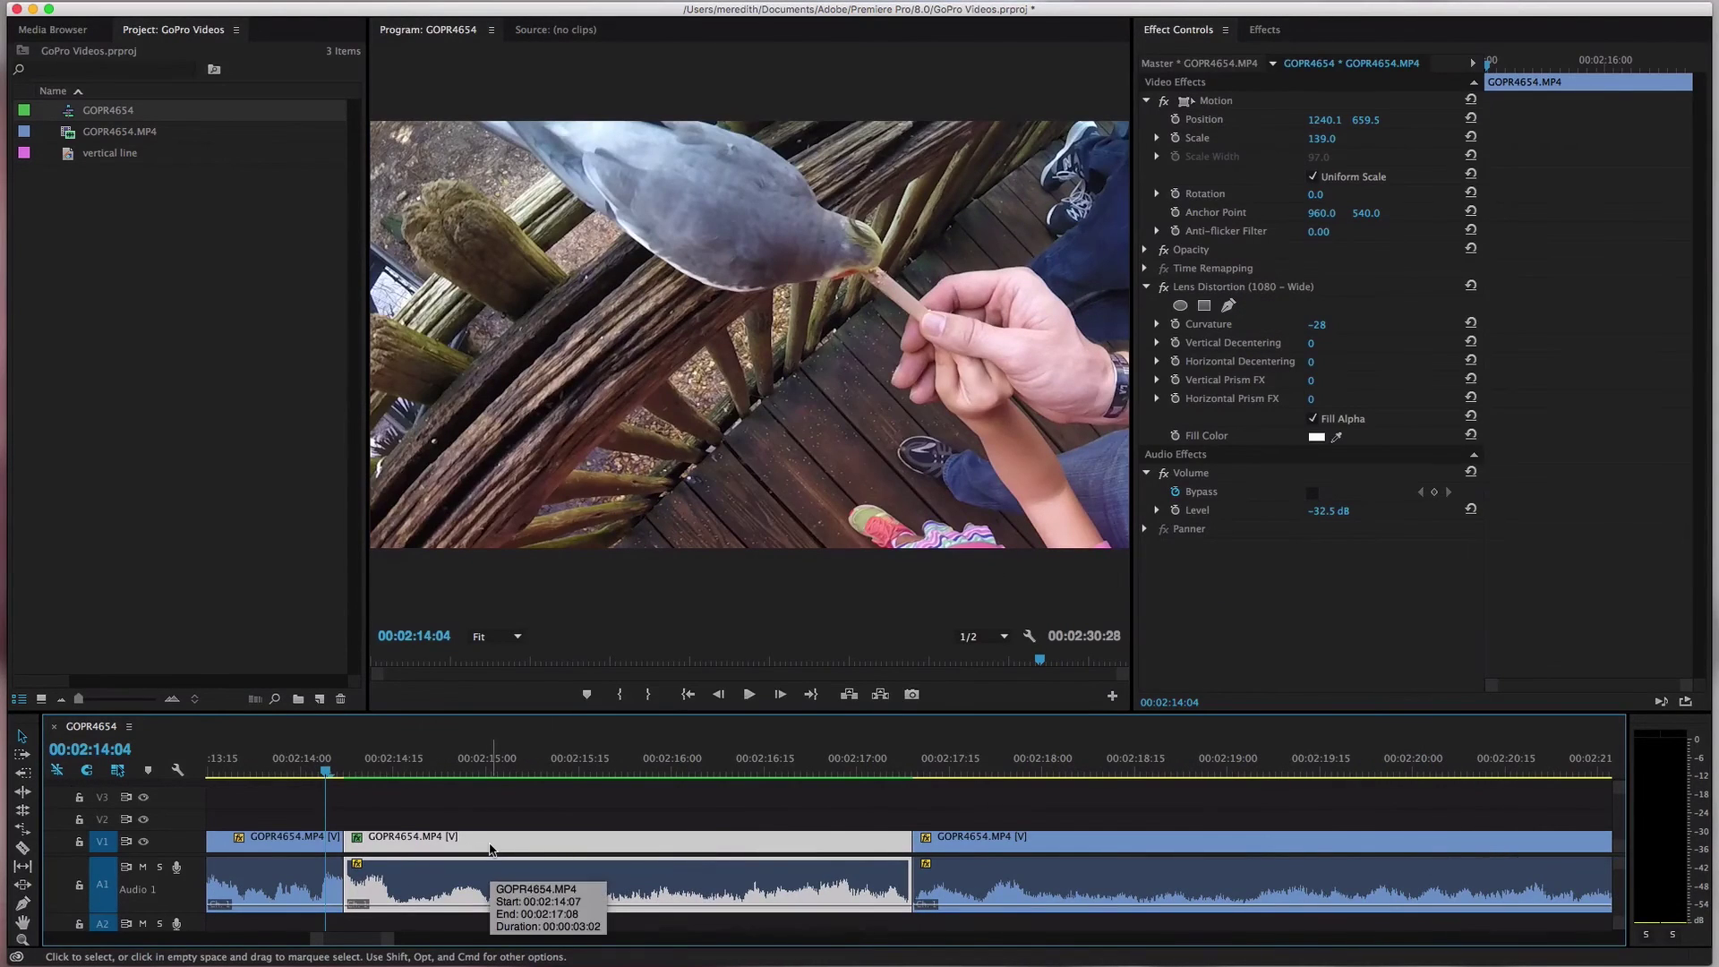
Play back from just before 00:02:14 through the corrected section to review it
left_click(296, 846)
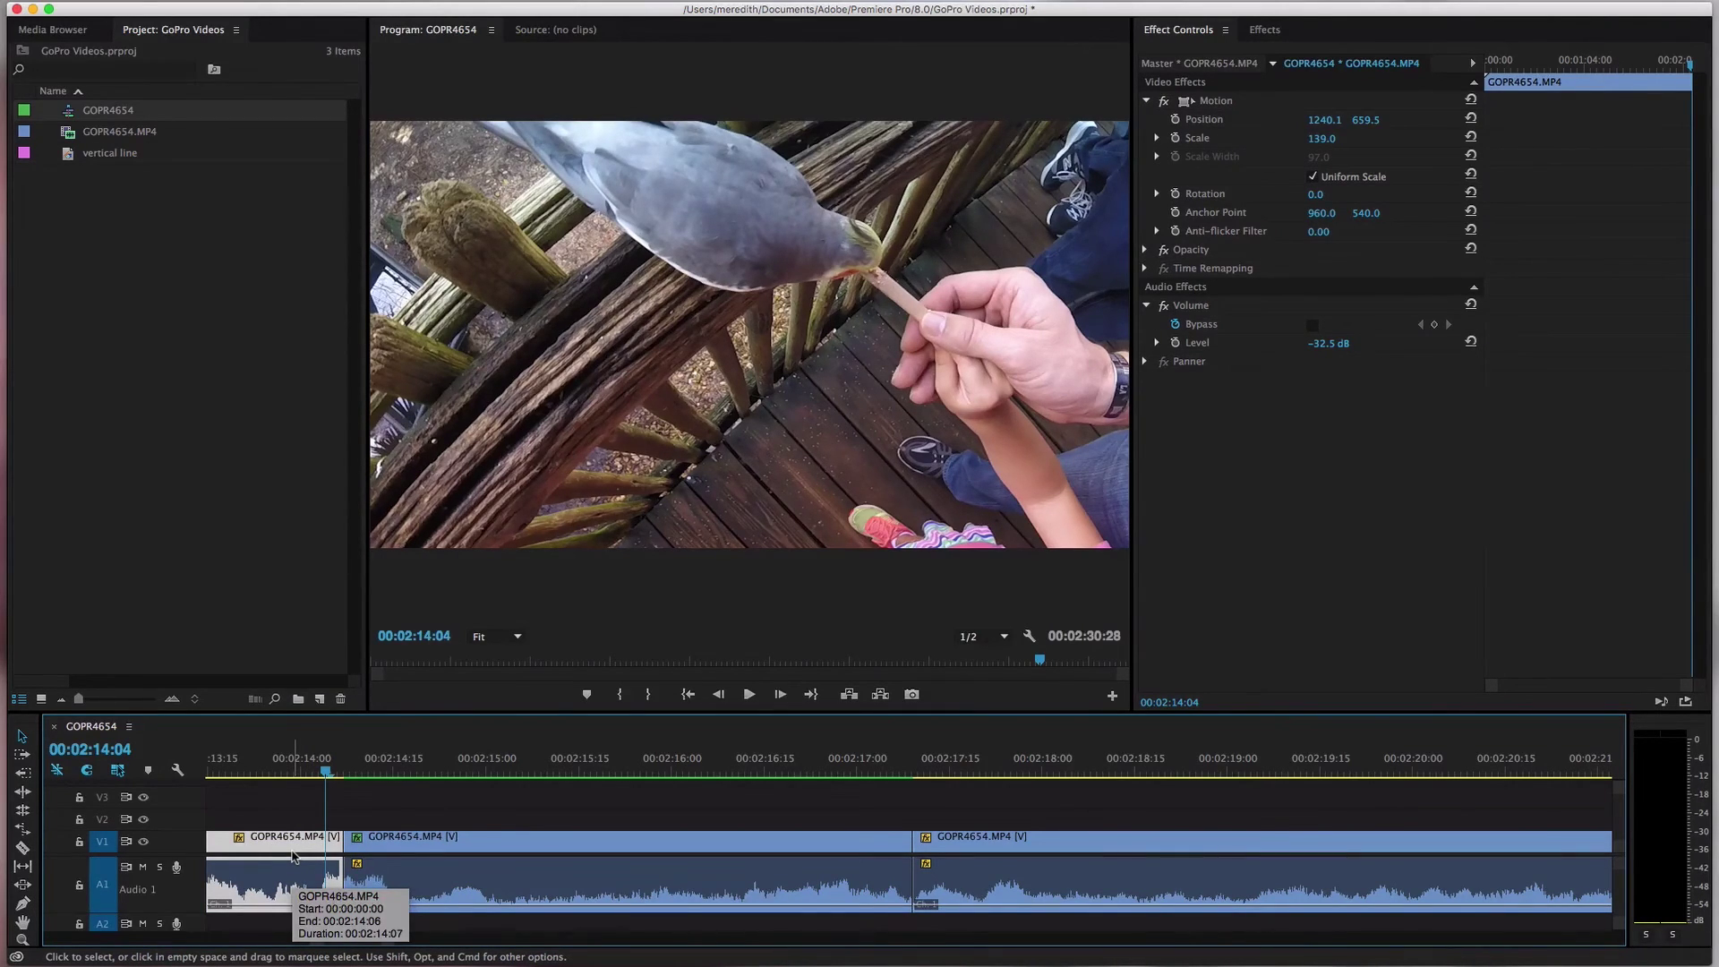
left_click(364, 773)
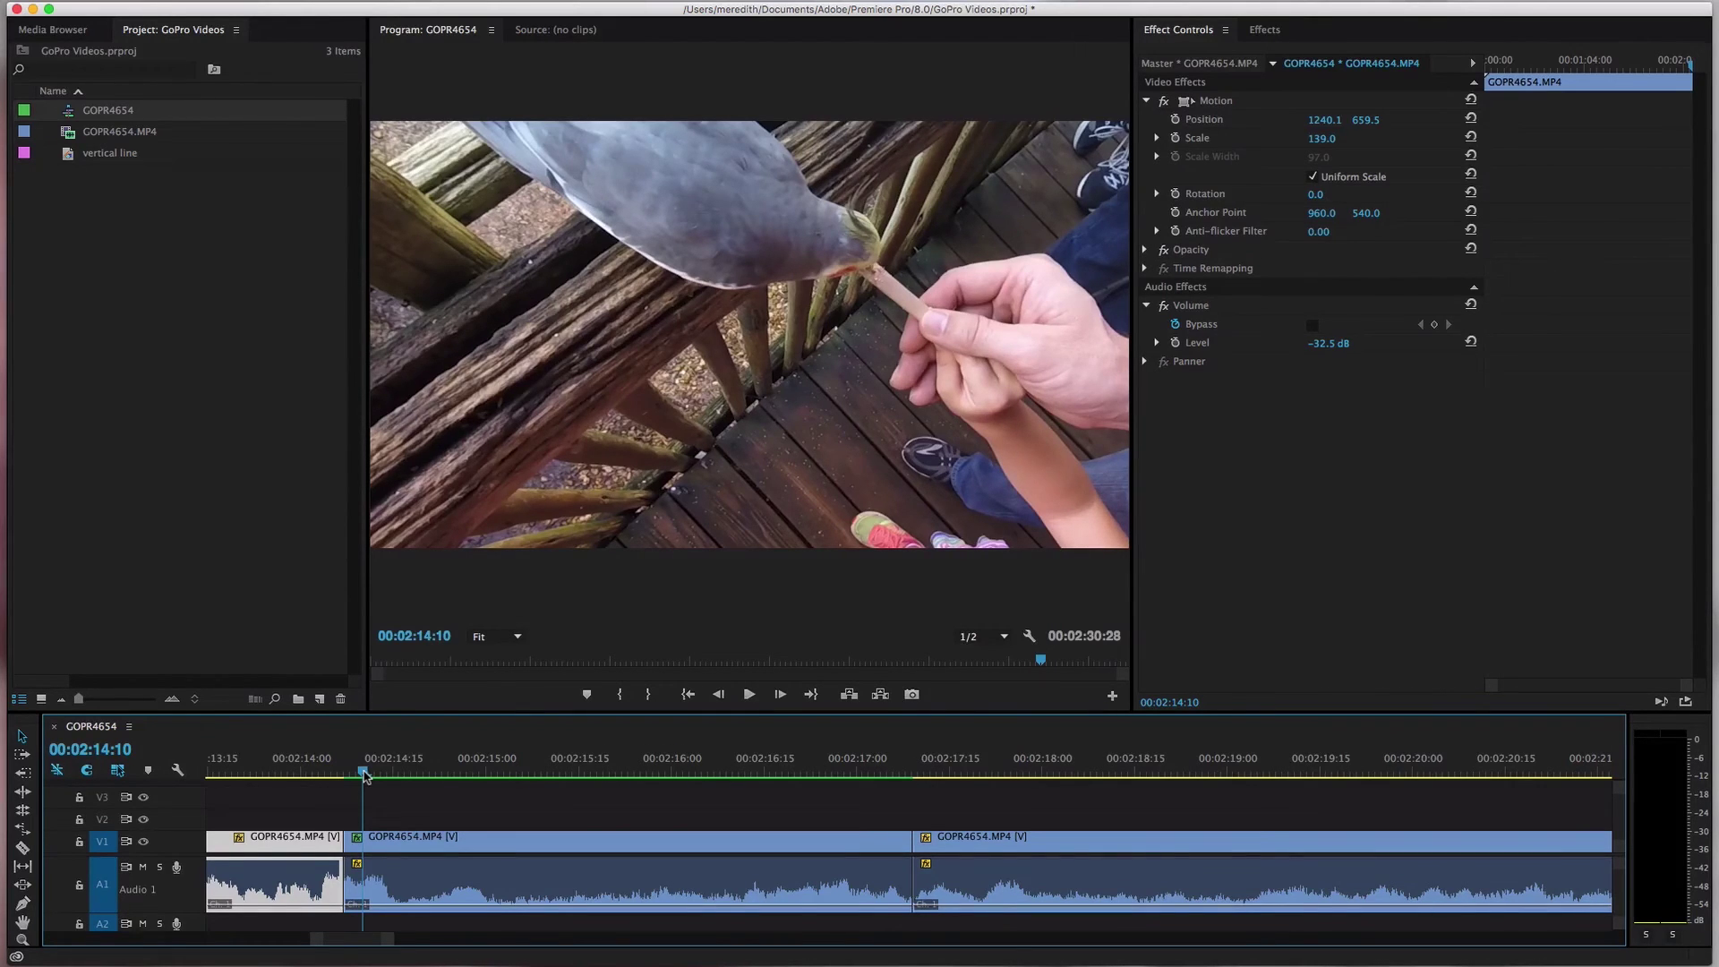
left_click_drag(364, 775, 314, 772)
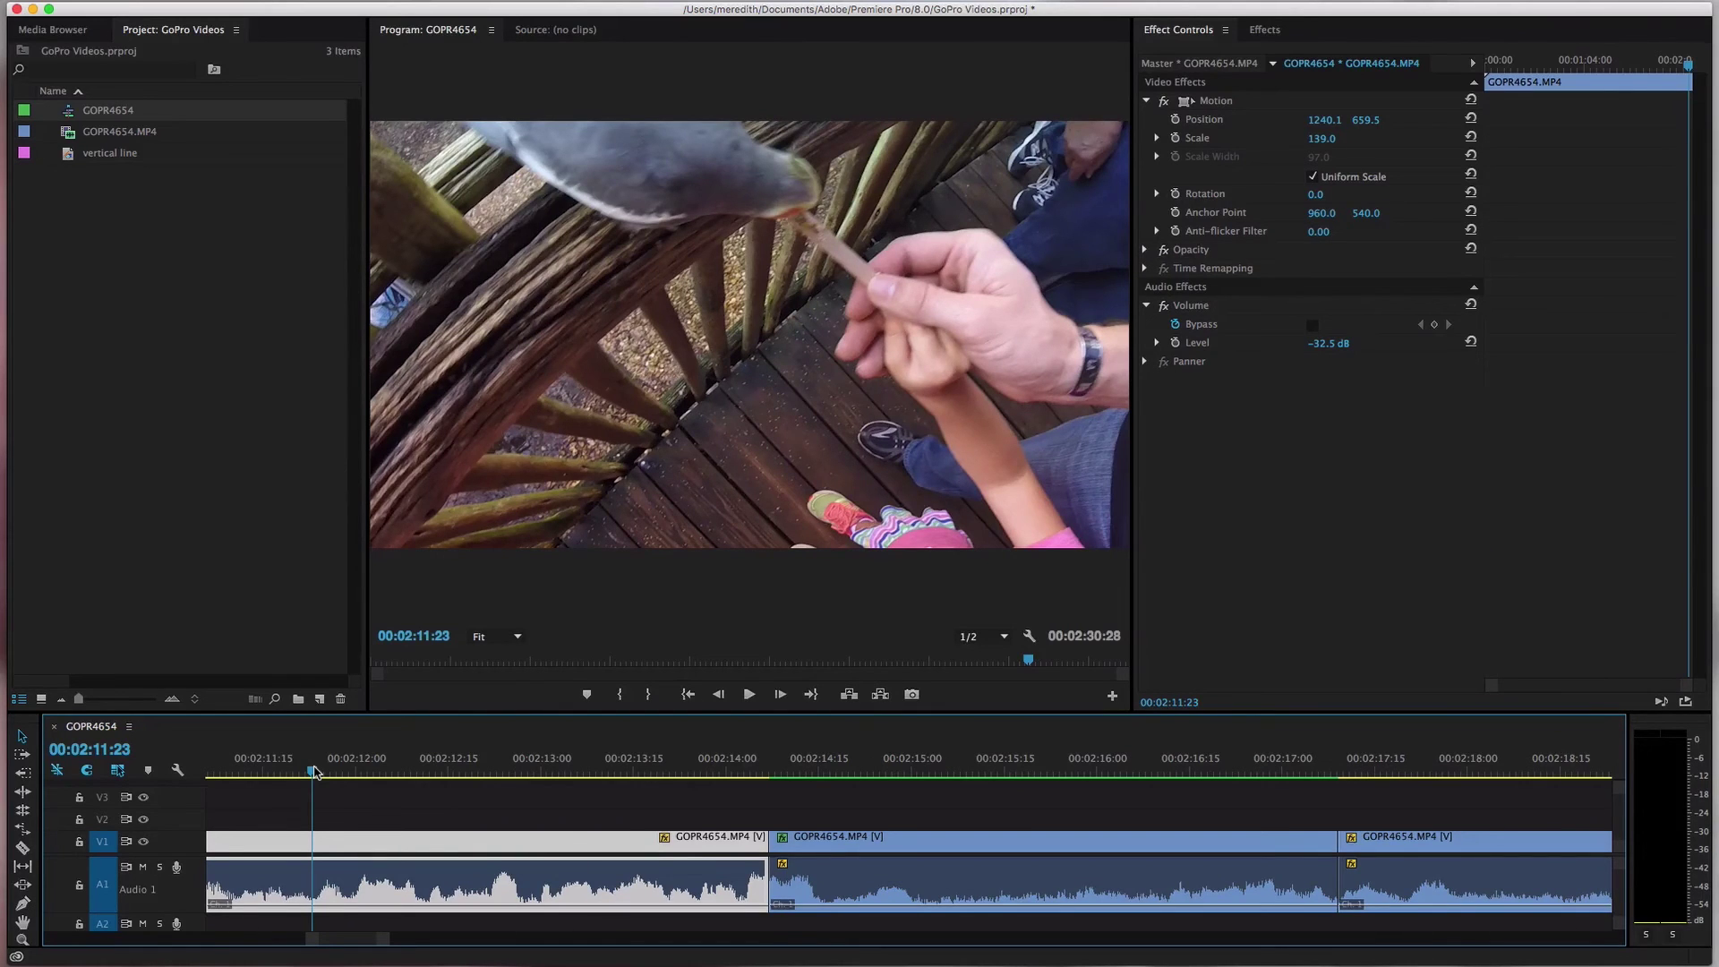
key("space")
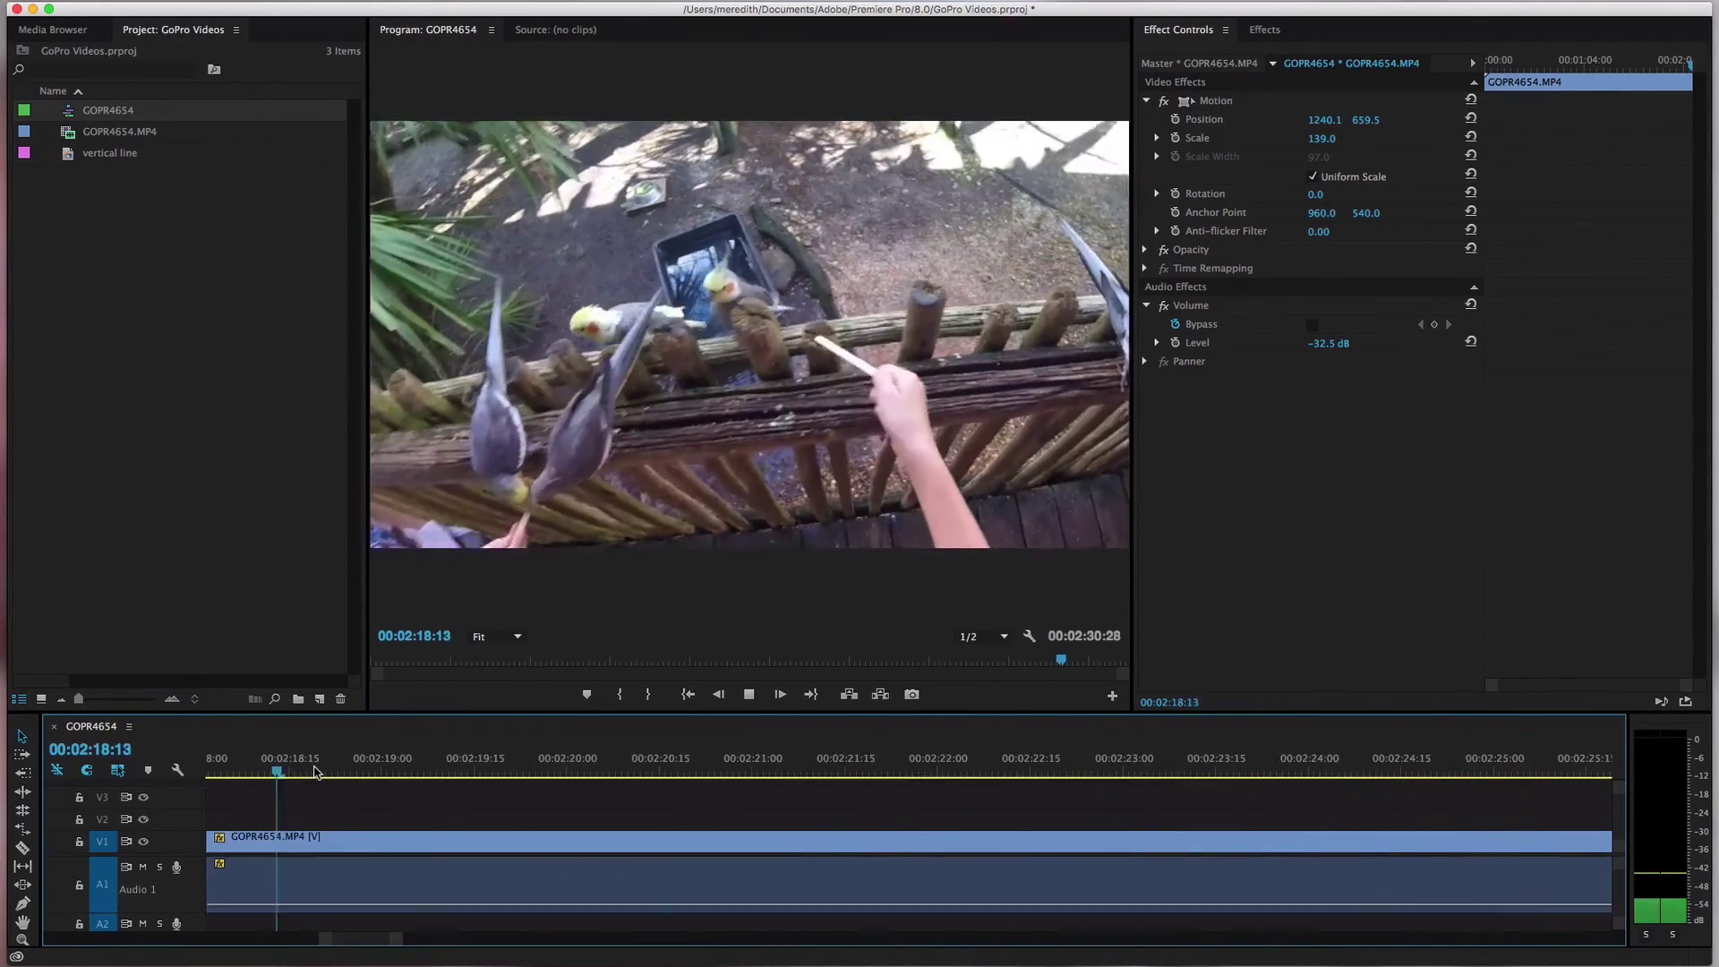
key("space")
Park the playhead at 00:02:17:17 and show the GoPro lens distortion presets again
scroll(626, 805, "up", 5)
left_click(983, 762)
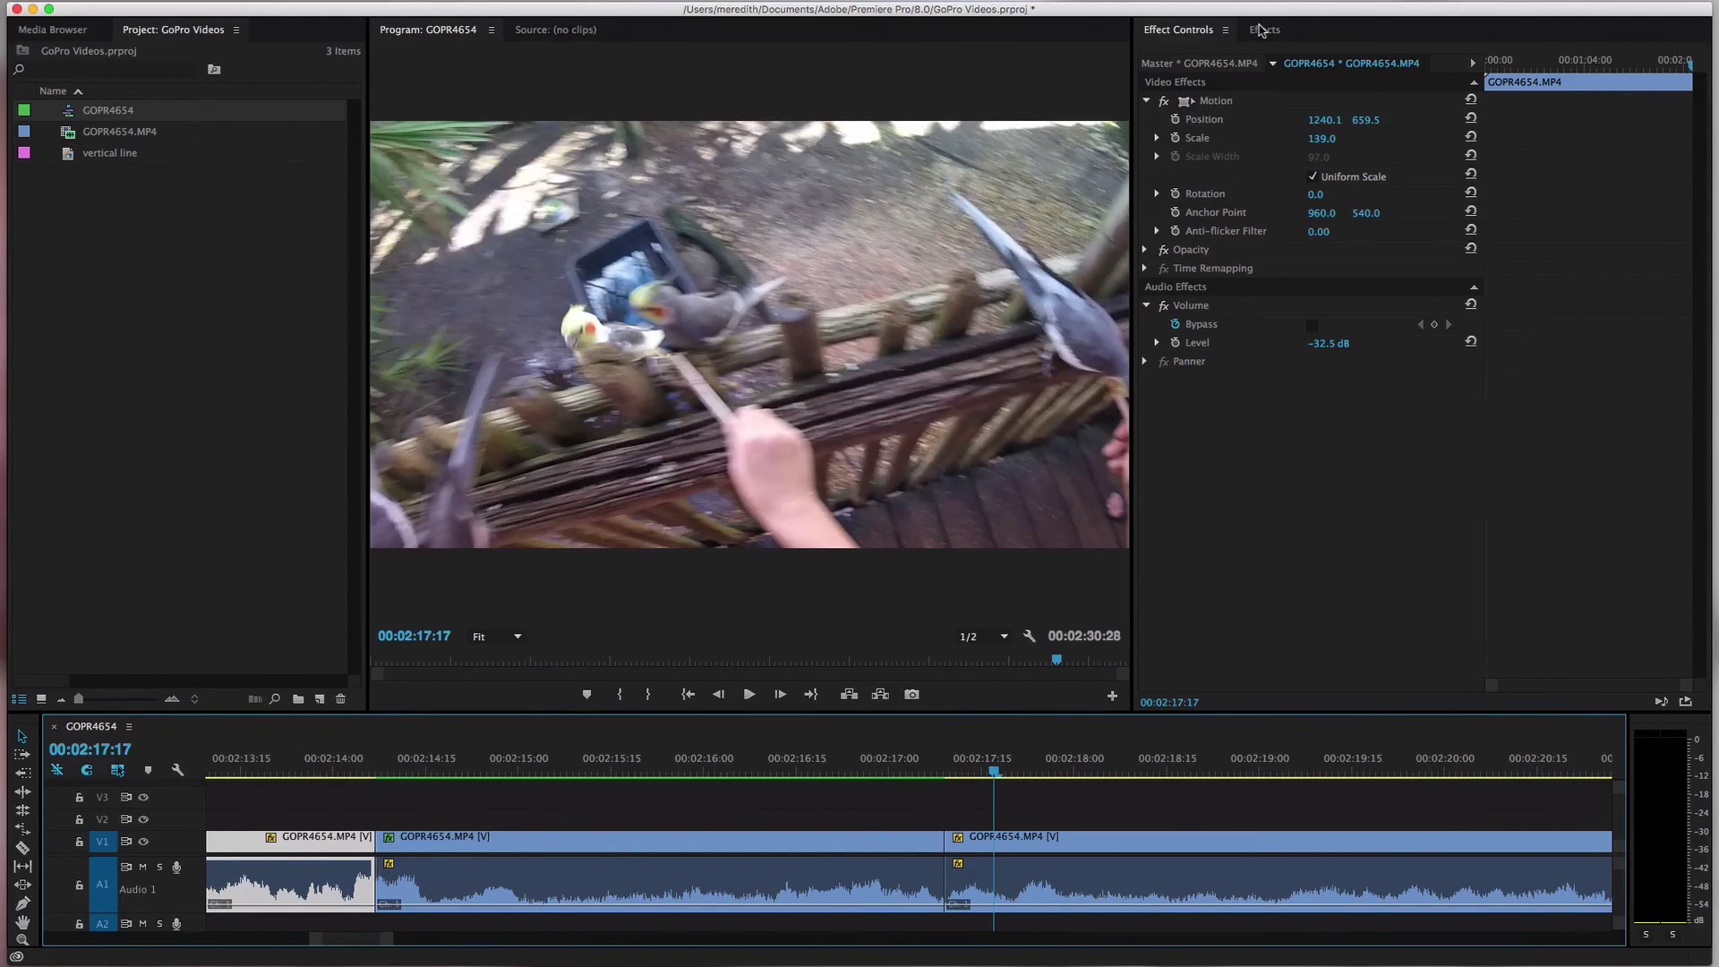
left_click(1262, 31)
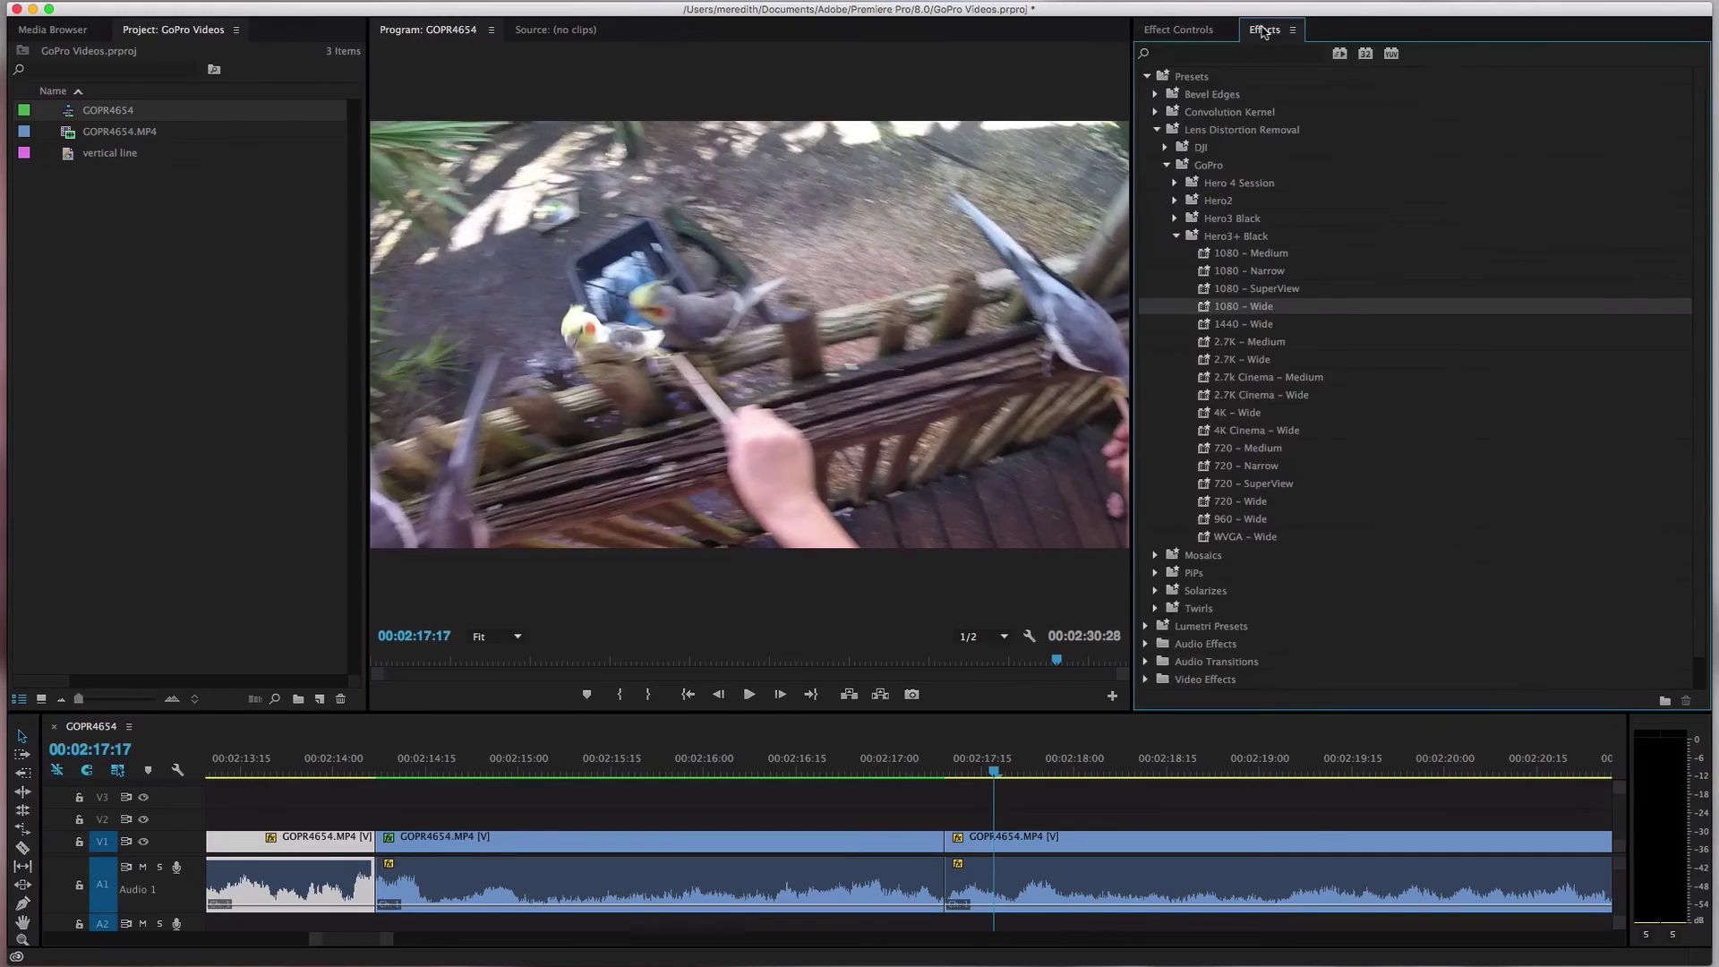
left_click(1176, 238)
left_click(1176, 238)
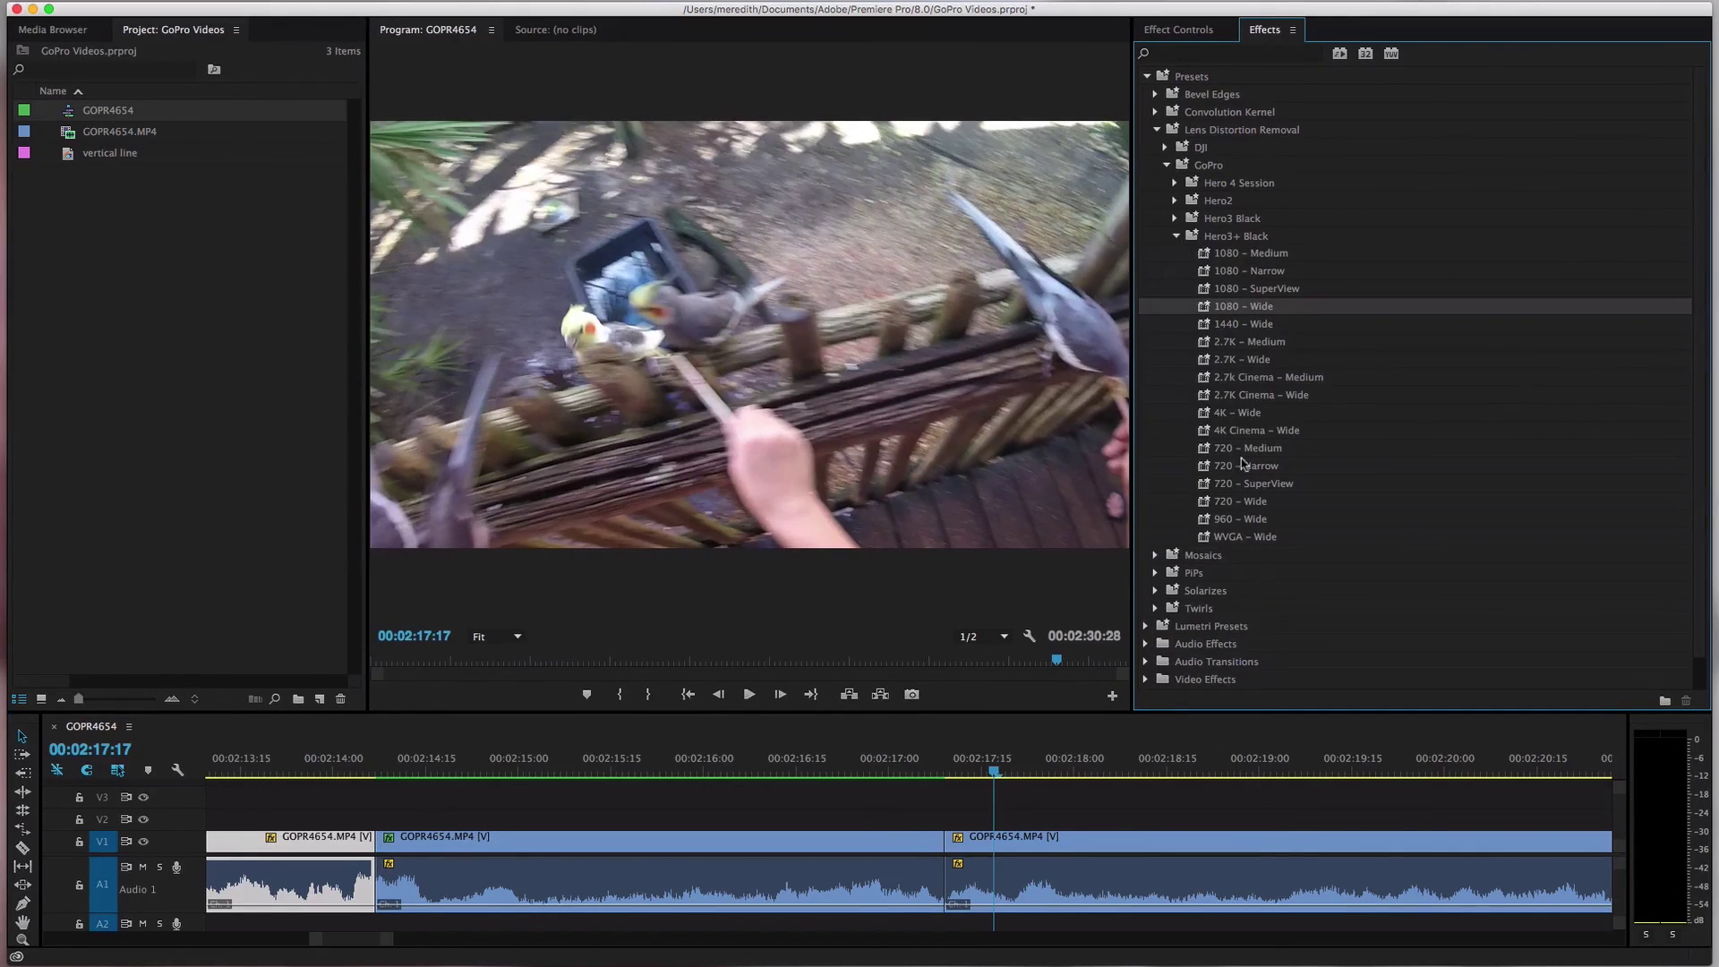